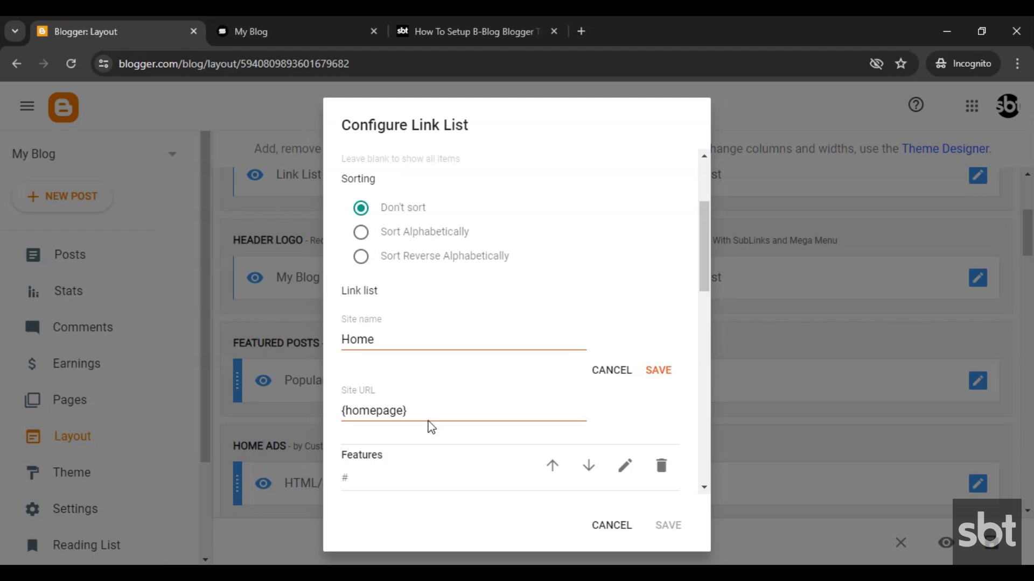
- Open the __DropDown 1 and _Shortcodes links of the header menu for editing and save each entry
scroll(455, 408, "down", 4)
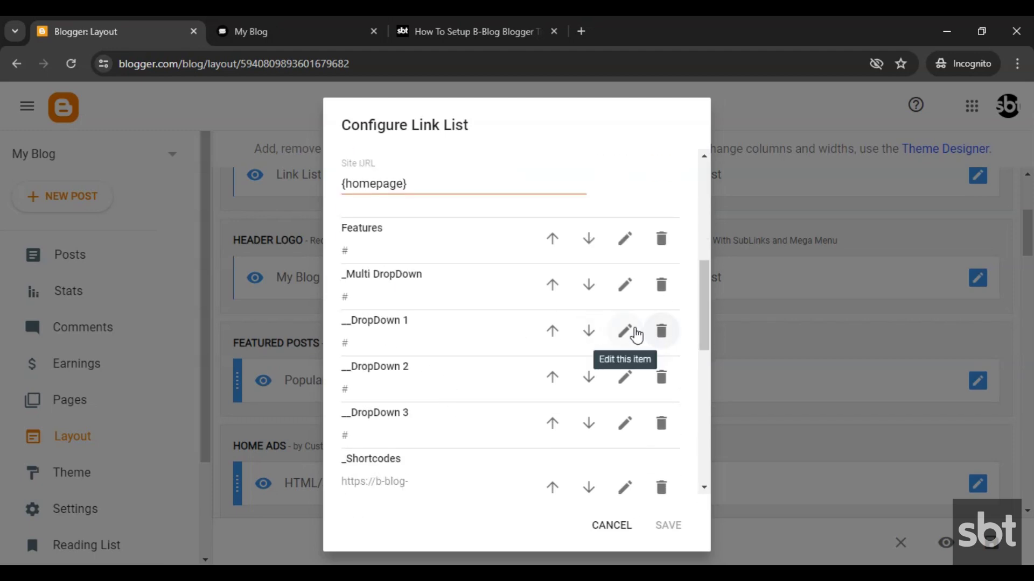
left_click(626, 332)
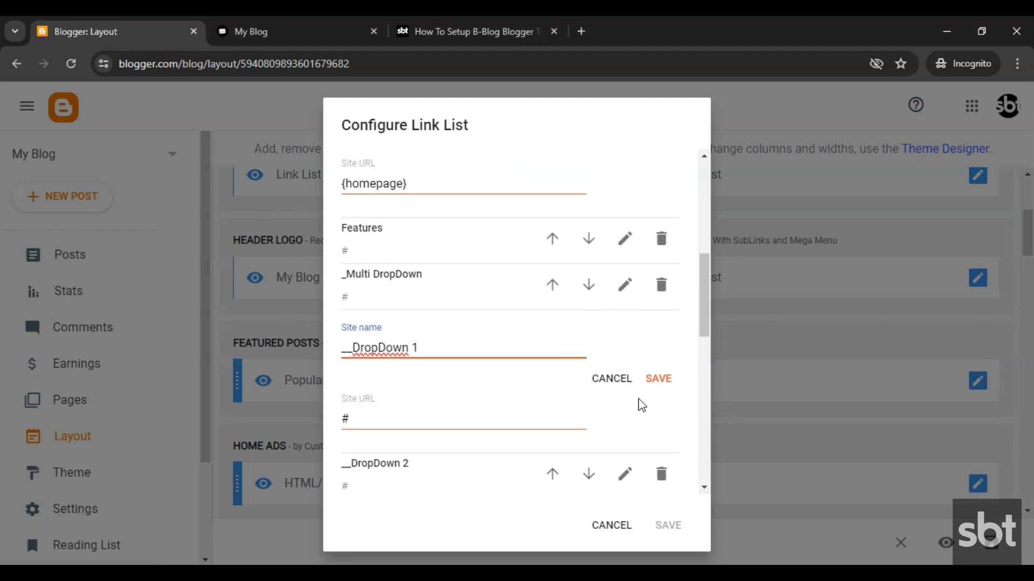
left_click(658, 378)
scroll(581, 422, "down", 3)
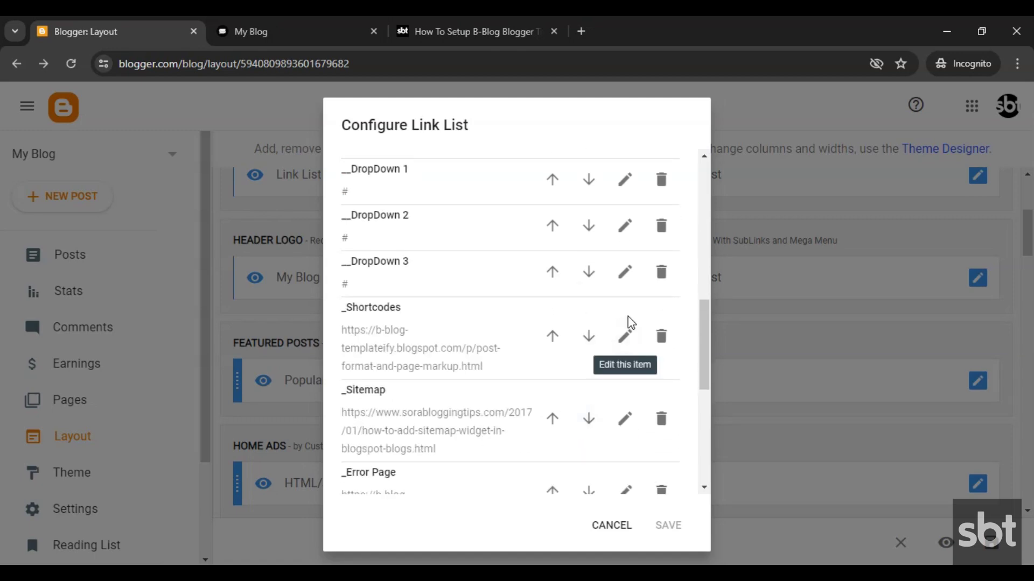
left_click(626, 333)
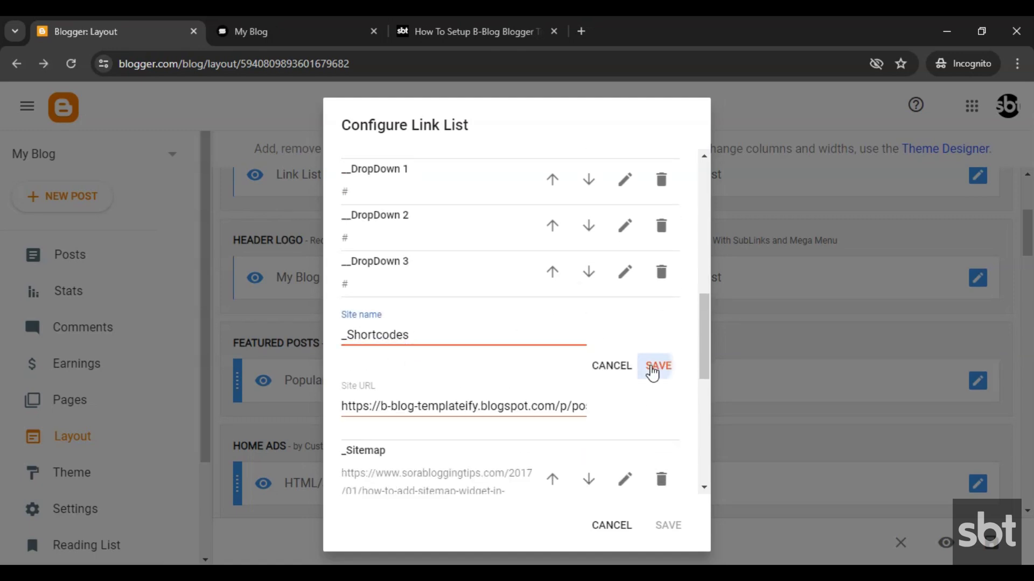
left_click(652, 373)
- Open and save one more link entry, and save the Header Menu link list gadget
scroll(616, 427, "down", 5)
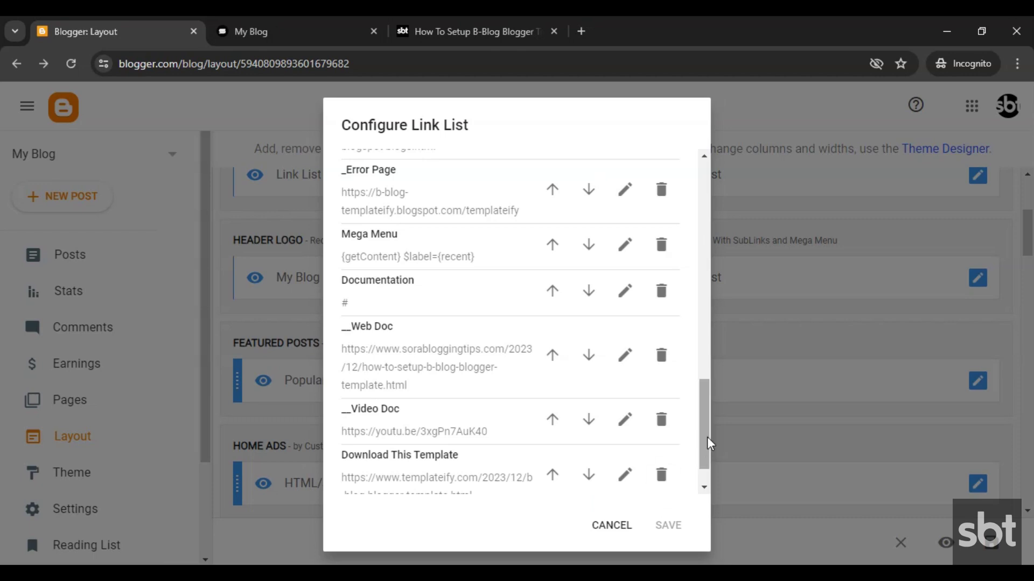
scroll(619, 323, "up", 10)
left_click(624, 281)
left_click(665, 373)
left_click(670, 529)
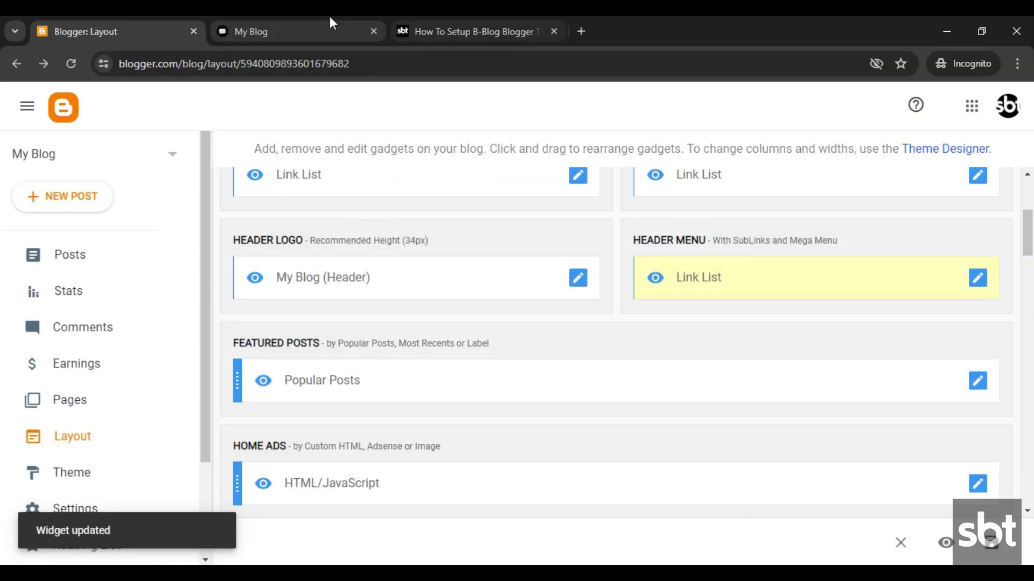
- Find the Mega Menu Options section in the B-Blog setup guide and highlight its shortcode and label options
left_click(325, 21)
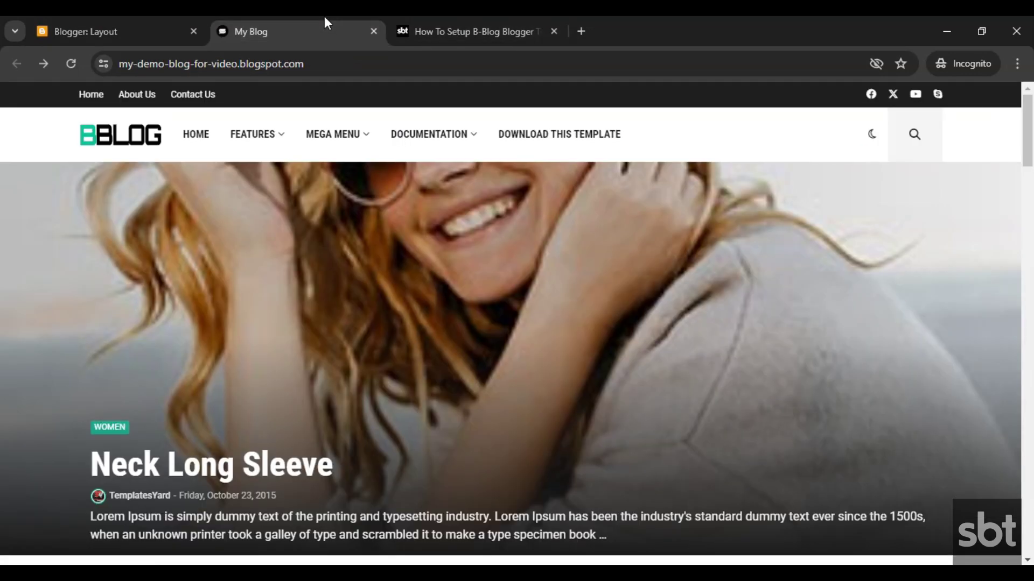
left_click(400, 17)
scroll(322, 379, "down", 4)
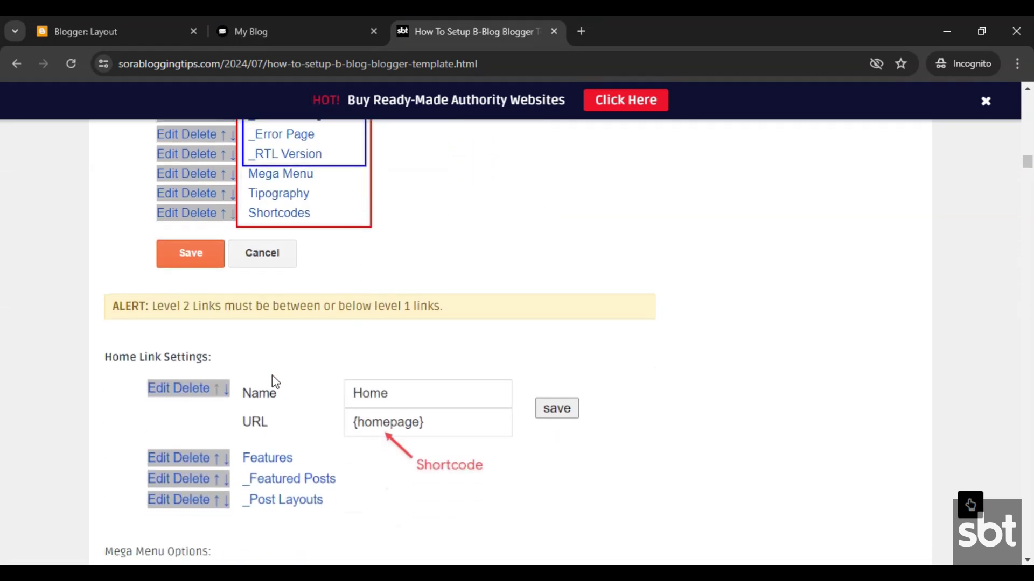
scroll(271, 377, "down", 3)
scroll(369, 345, "down", 3)
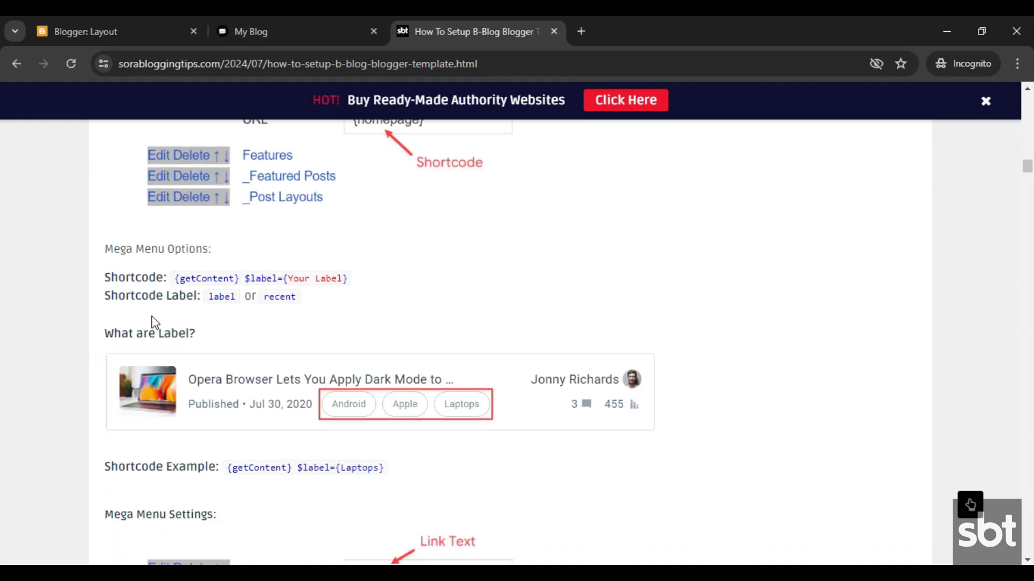
left_click_drag(162, 246, 327, 309)
- Open the Mega Menu entry of the Header Menu link list for editing in the Blogger layout and select its shortcode
left_click(139, 33)
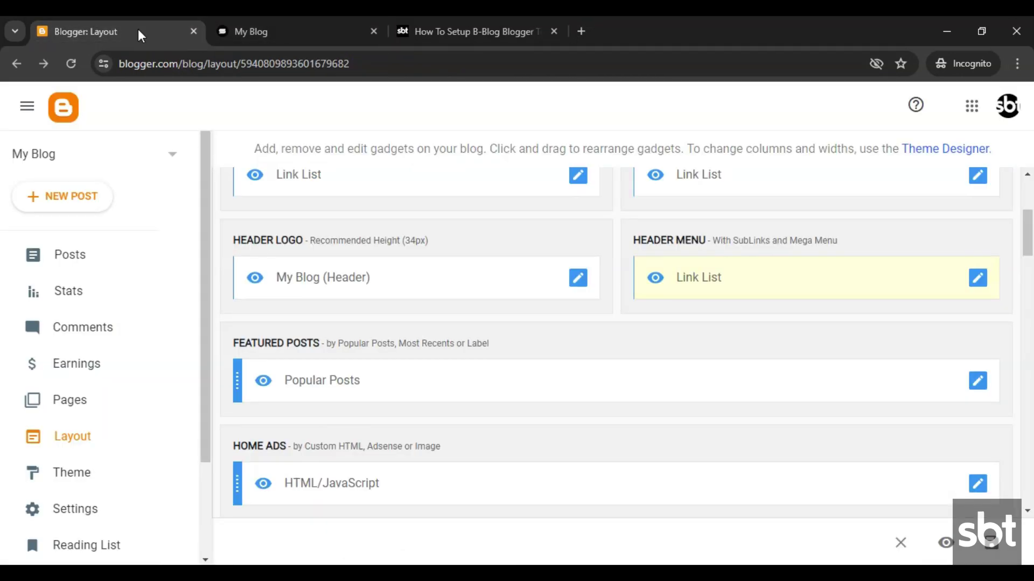
left_click(977, 279)
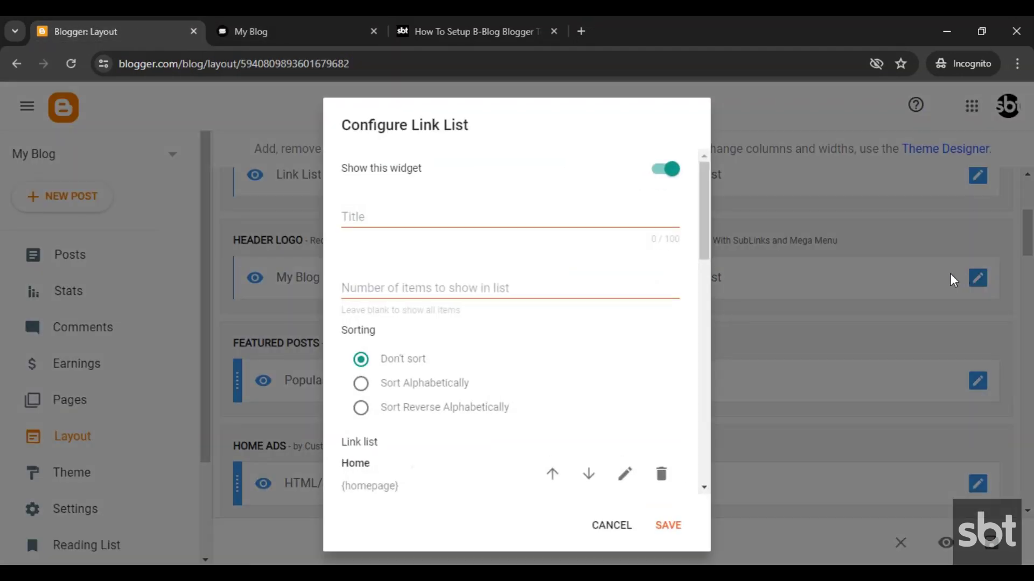
scroll(587, 427, "down", 12)
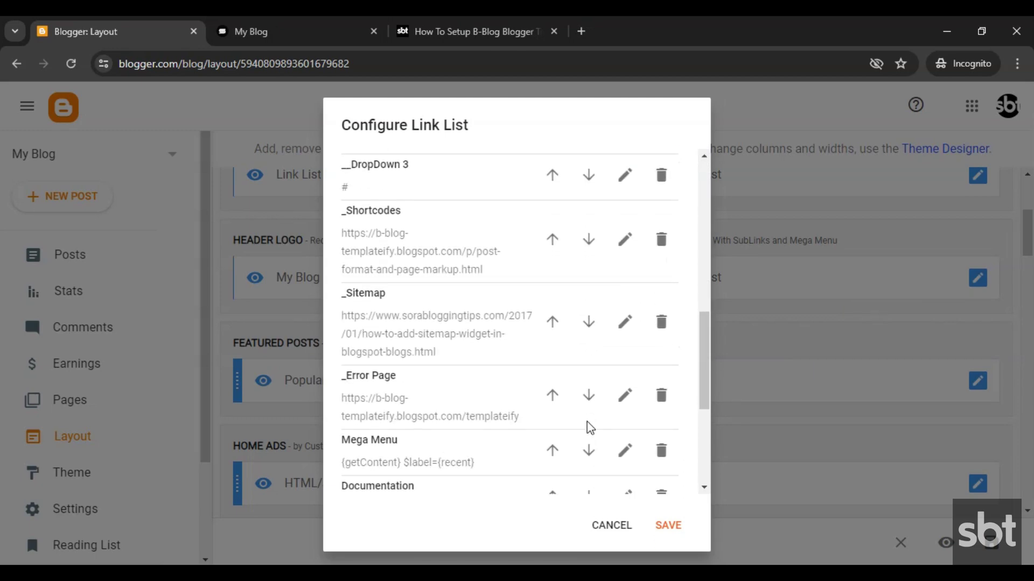
left_click(623, 302)
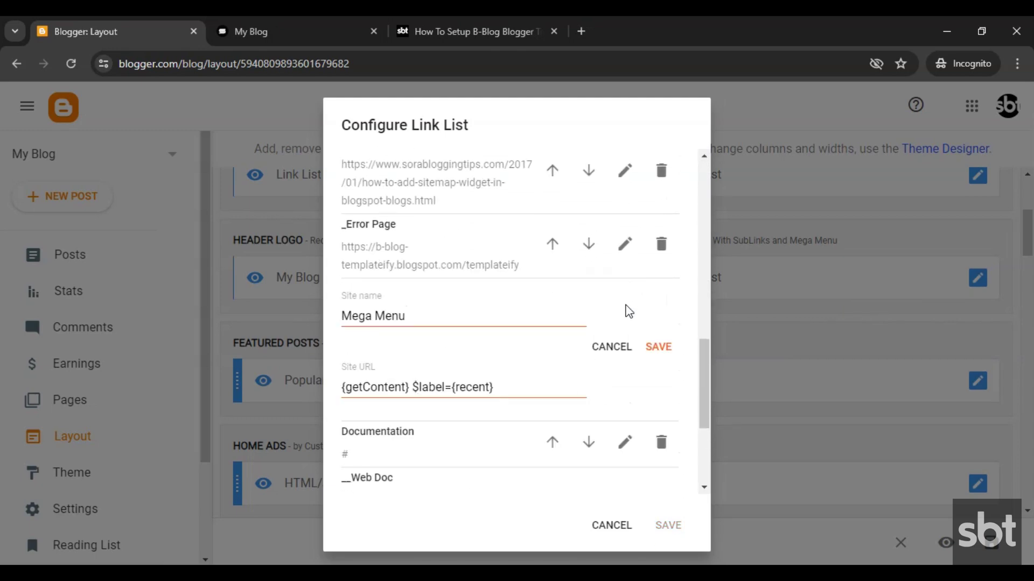
left_click_drag(494, 387, 364, 387)
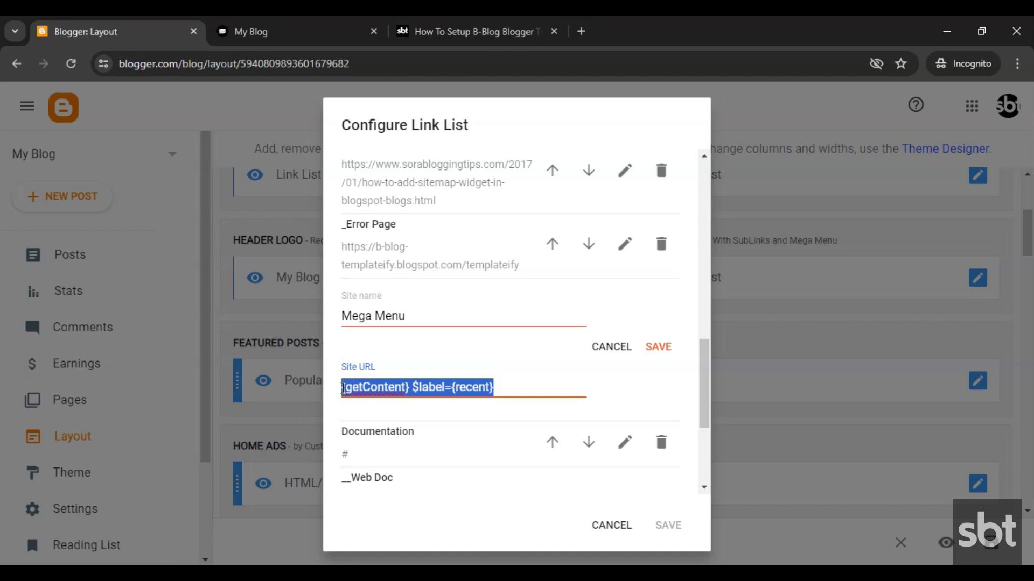
- Read the Mega Menu shortcode example and settings illustration in the setup guide
left_click(447, 30)
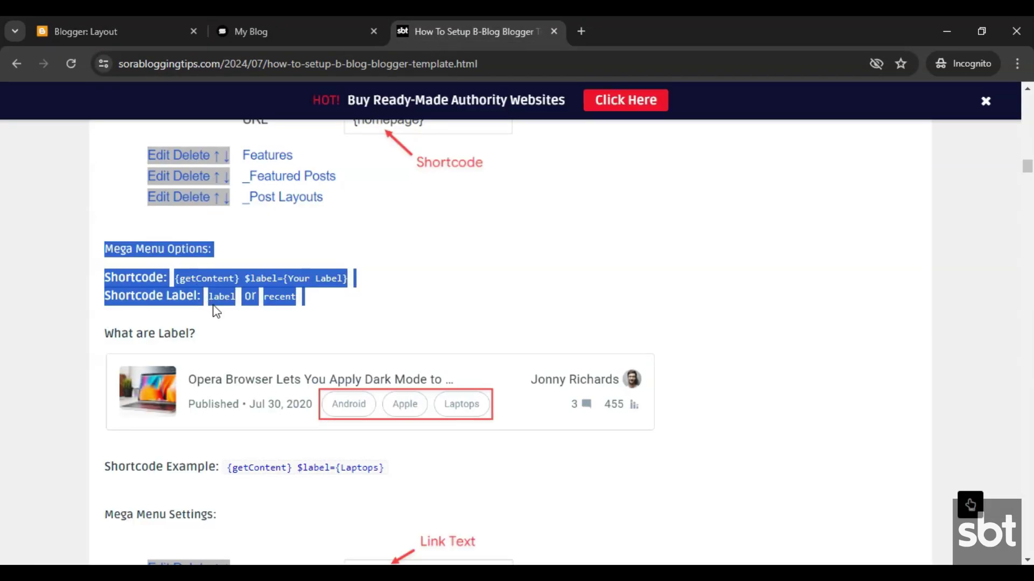
scroll(215, 309, "down", 1)
scroll(174, 359, "down", 4)
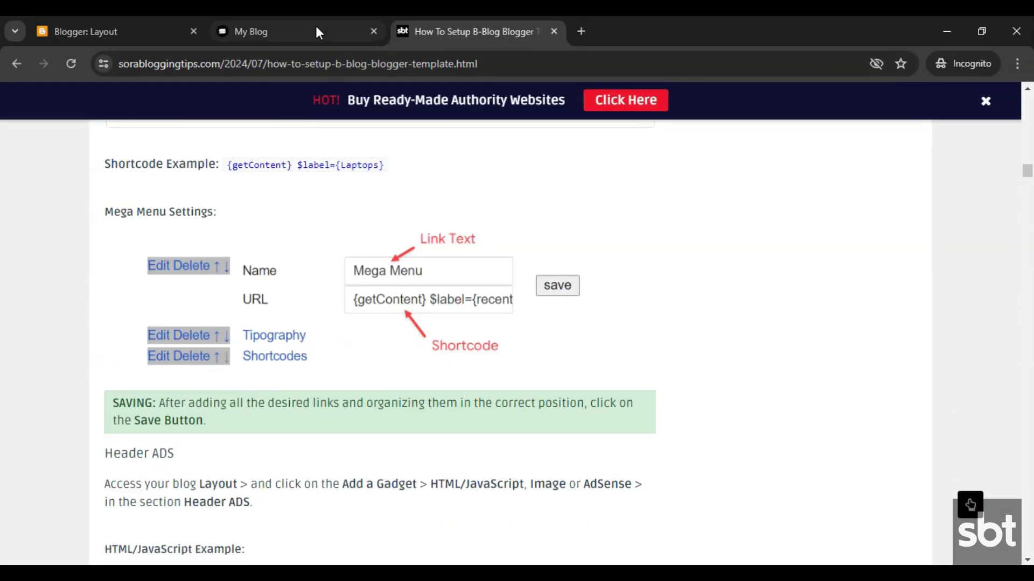
- Save the Mega Menu link entry in the Blogger layout and check the Mega Menu on the live blog
left_click(317, 35)
left_click(191, 23)
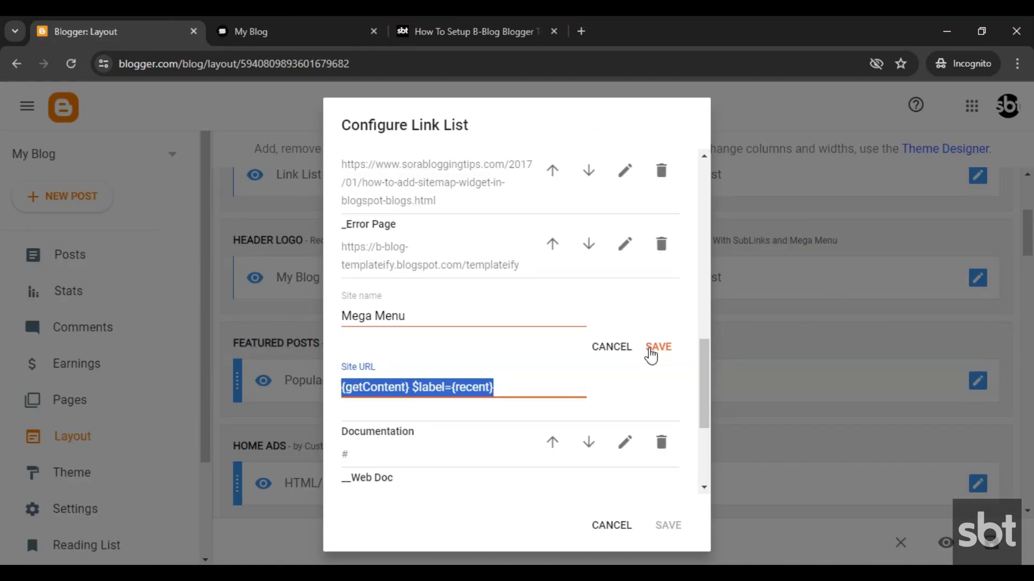
left_click(651, 351)
left_click(342, 23)
mouse_move(349, 137)
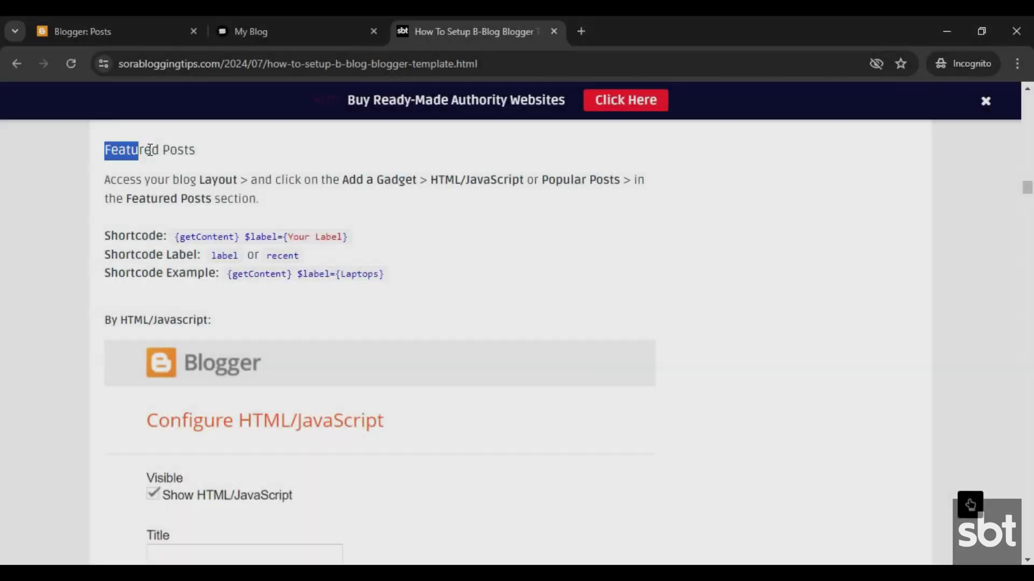
- Read the setup guide's Featured Posts section, covering the gadget instructions, shortcodes and HTML/JavaScript example
left_click_drag(139, 150, 191, 150)
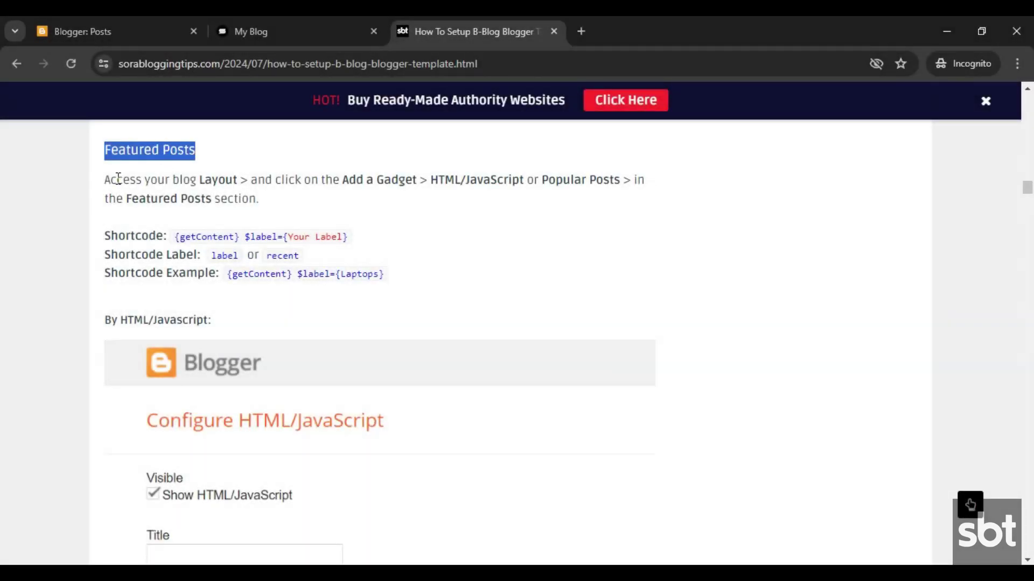
left_click_drag(109, 179, 272, 200)
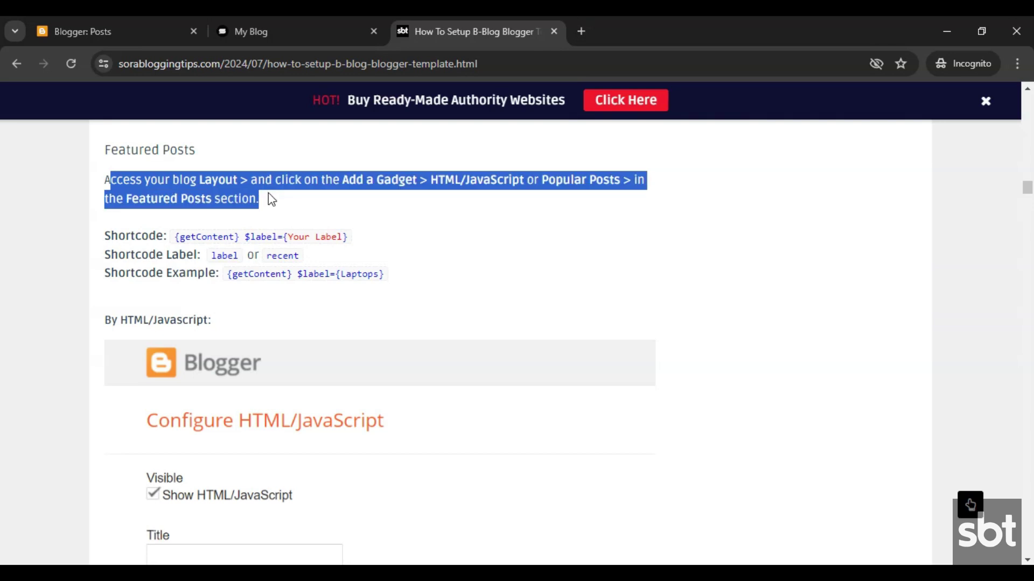
left_click_drag(106, 235, 385, 273)
scroll(391, 339, "down", 5)
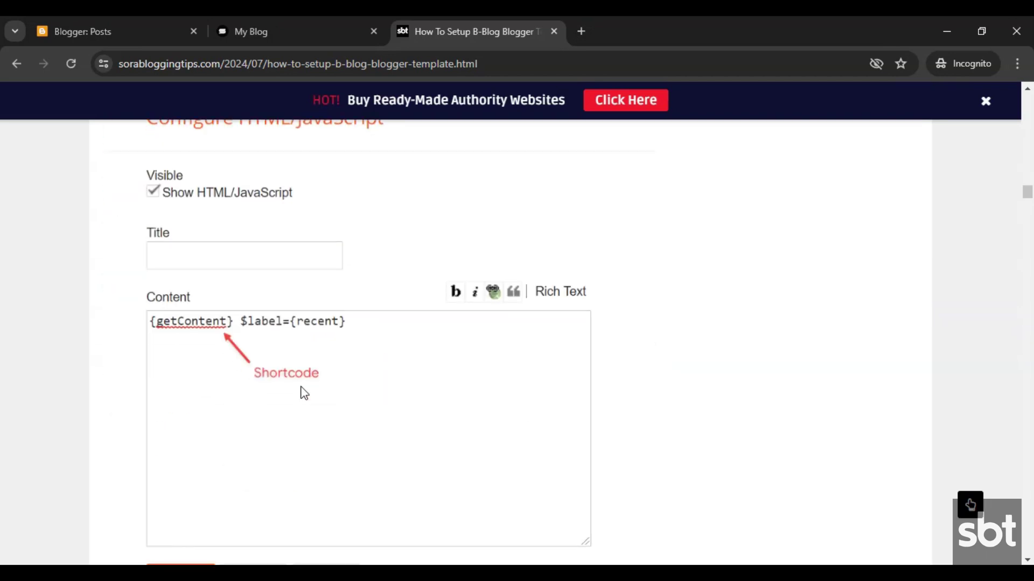
scroll(321, 431, "down", 8)
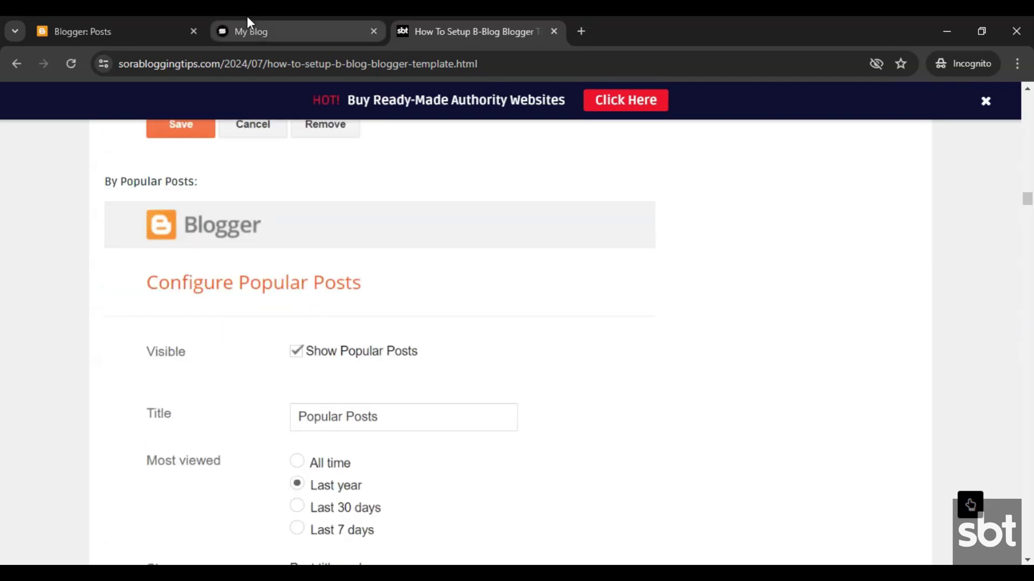
- View the live blog's featured posts, and open the Featured Posts HTML/JavaScript gadget's settings in the Blogger layout with its shortcode selected
left_click(245, 31)
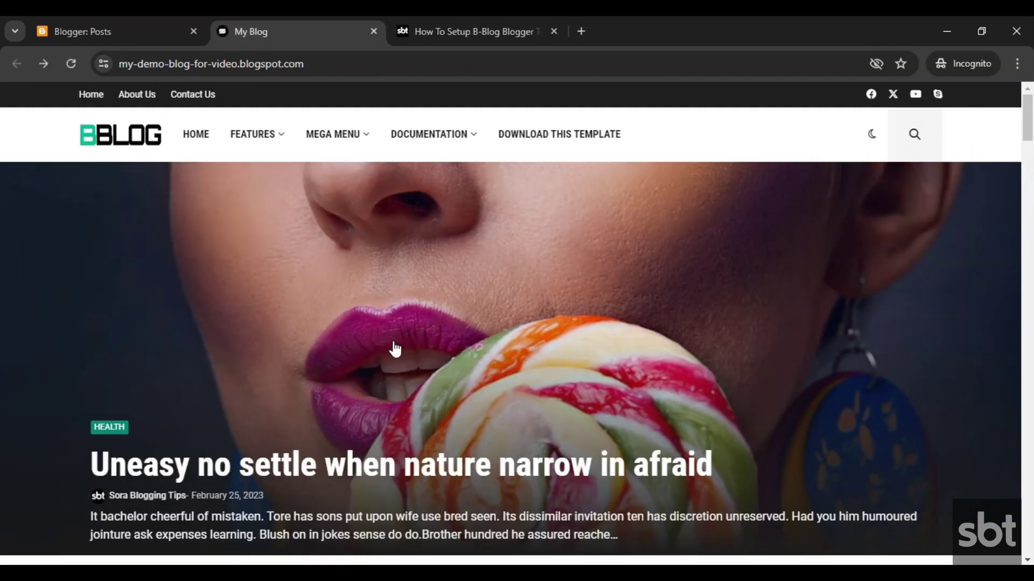
left_click(187, 20)
left_click(119, 446)
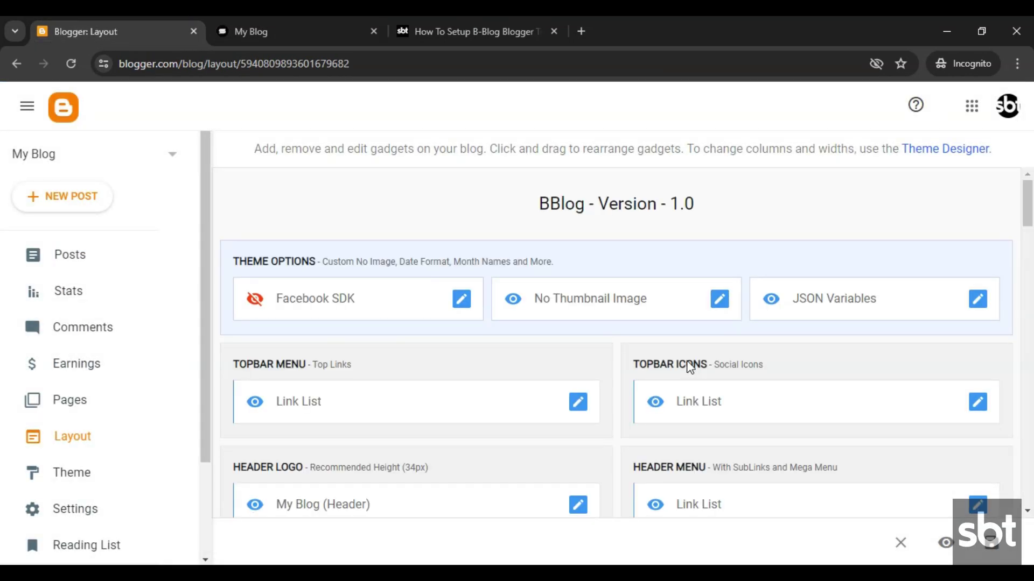
scroll(686, 363, "down", 4)
left_click(973, 384)
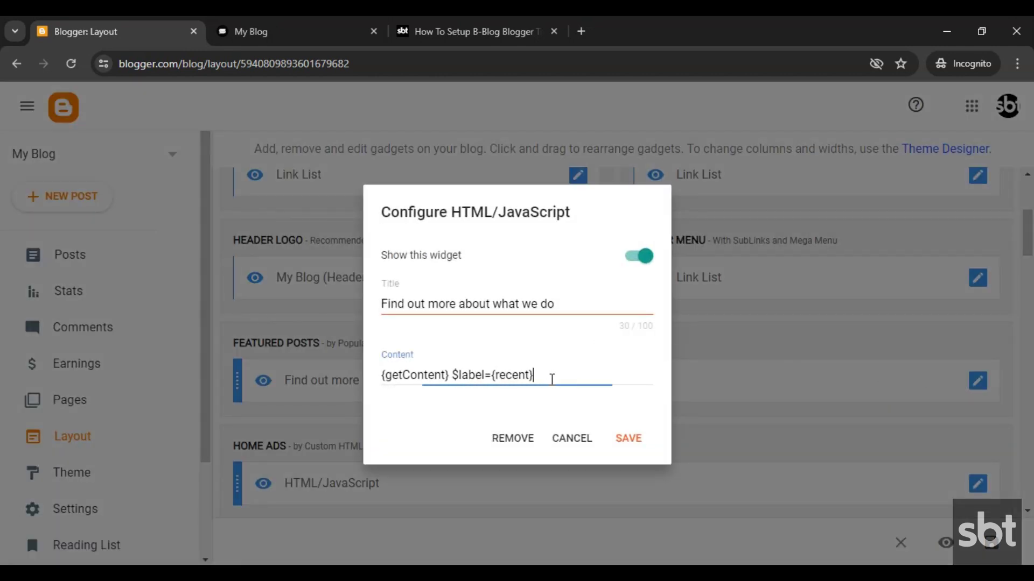
left_click_drag(551, 378, 396, 378)
- Examine the setup guide's Featured Posts shortcode labels and example, and its By Popular Posts configuration
left_click(453, 31)
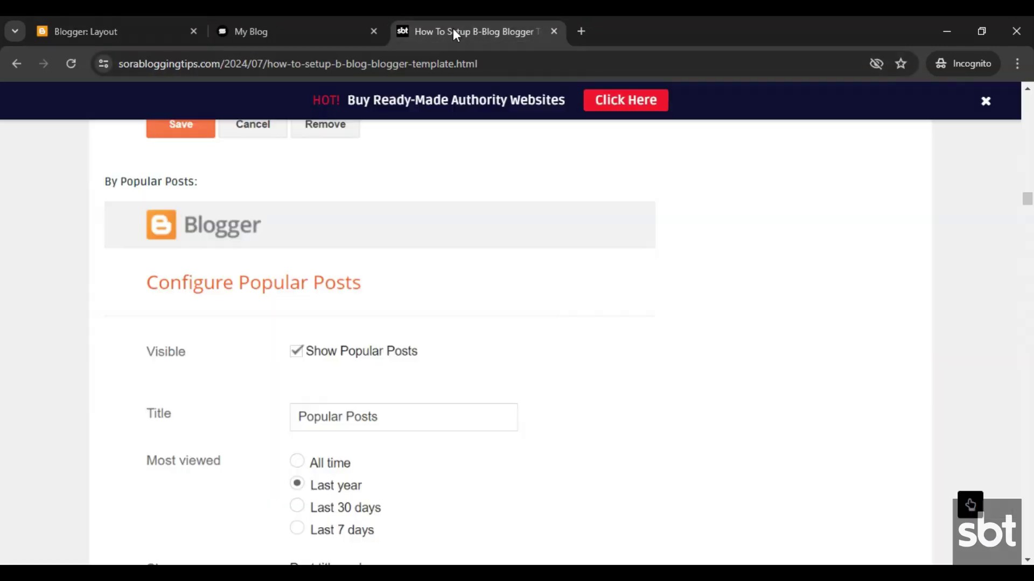
scroll(341, 303, "up", 4)
scroll(341, 302, "up", 10)
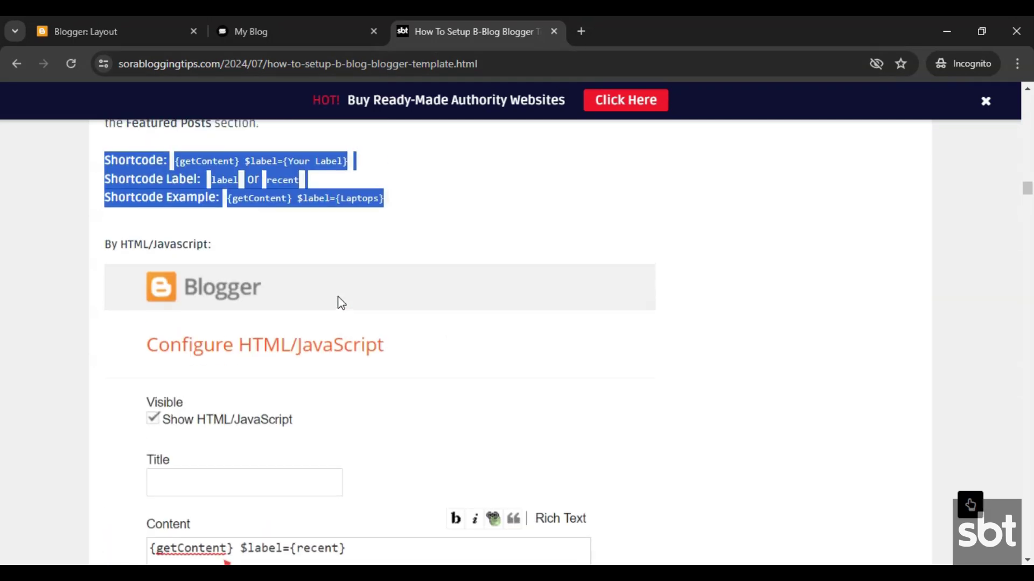
left_click(334, 317)
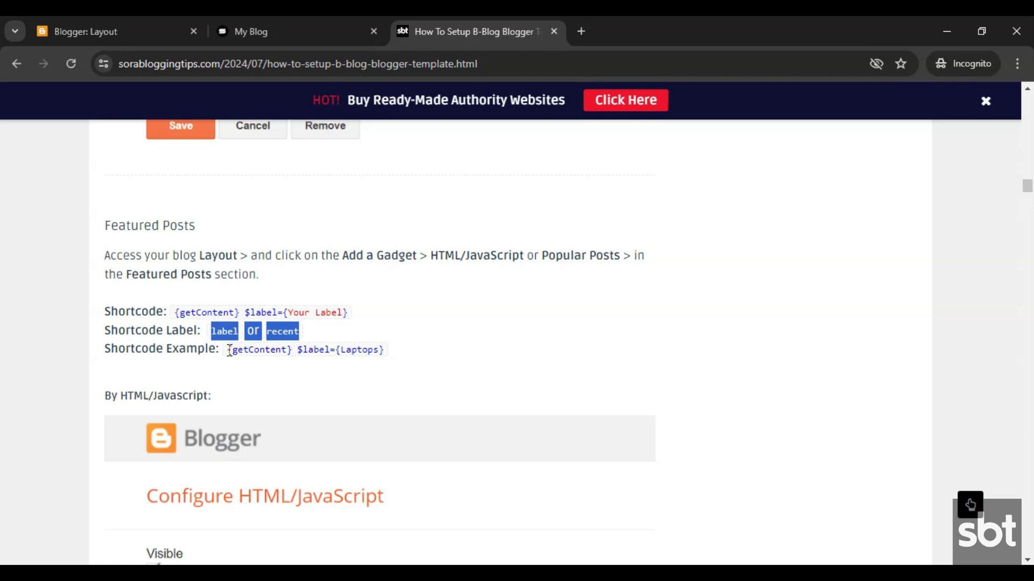
left_click_drag(229, 351, 356, 351)
scroll(384, 345, "down", 10)
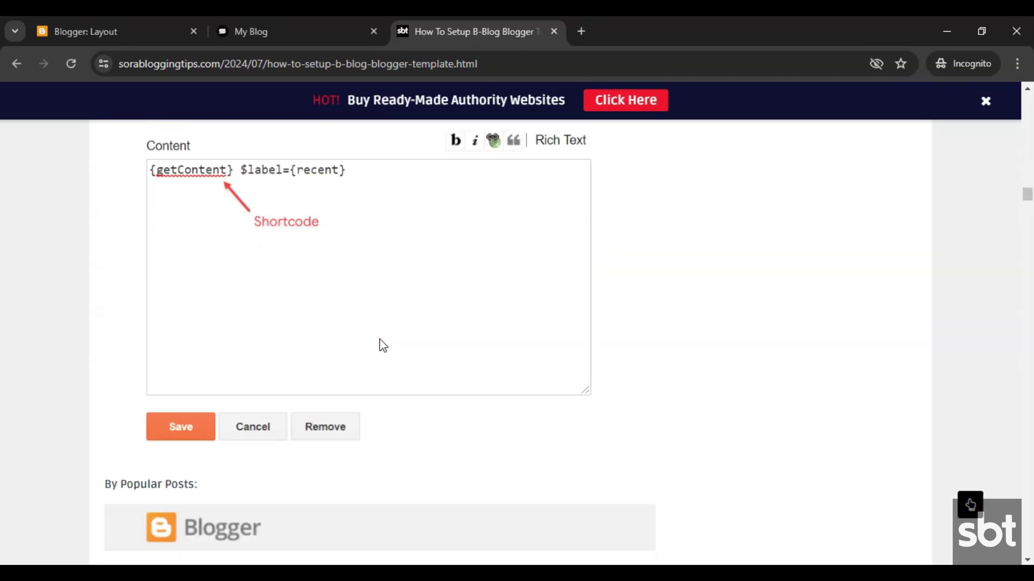
left_click_drag(110, 409, 237, 408)
scroll(315, 404, "down", 9)
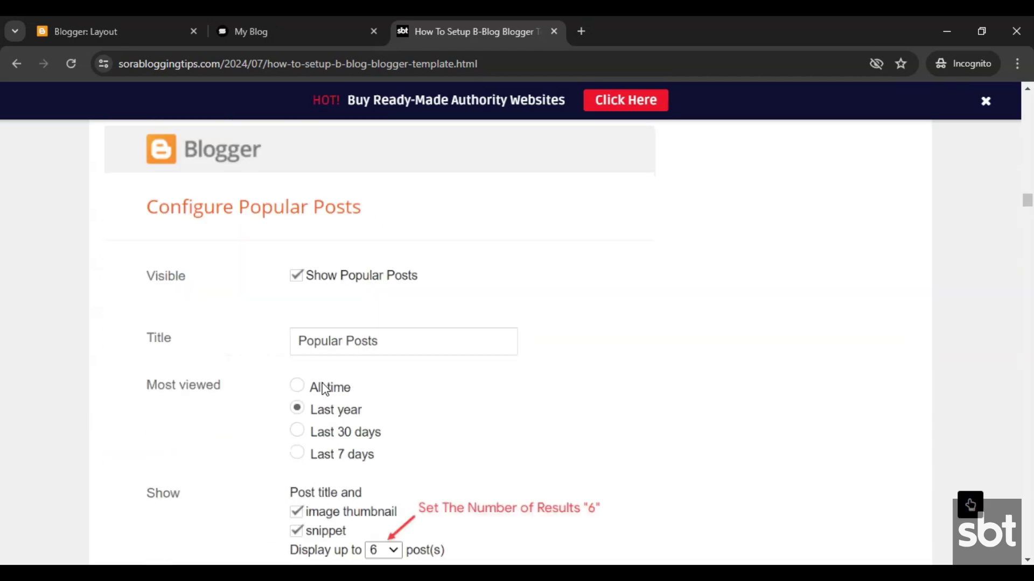
- Glance at the live blog, and remove the HTML/JavaScript gadget from the Featured Posts section of the Blogger layout
left_click(248, 16)
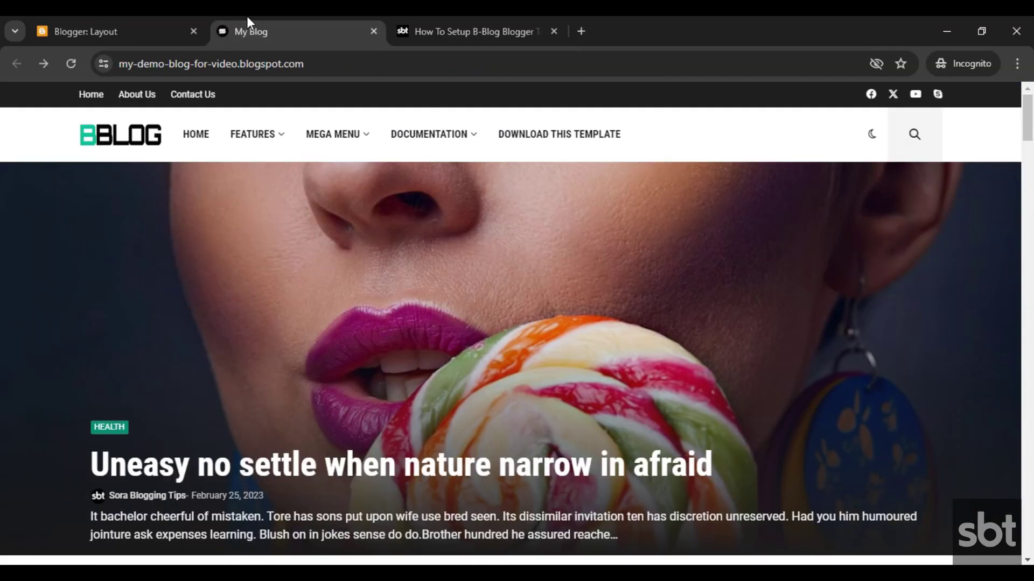
left_click(108, 17)
left_click(536, 450)
left_click(616, 370)
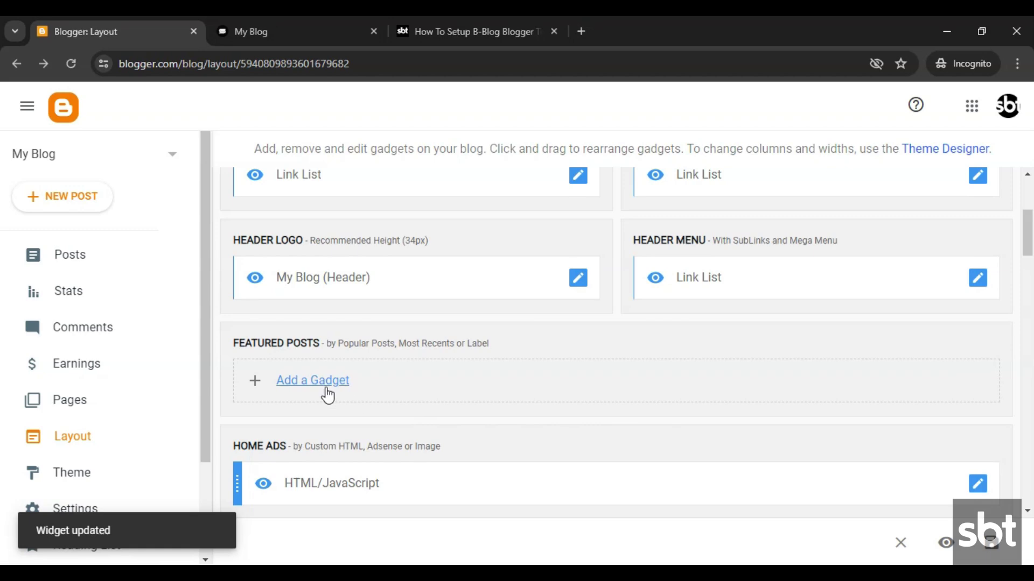
- Add a Popular Posts gadget to the Featured Posts section of the Blogger layout
left_click(499, 401)
scroll(521, 403, "down", 5)
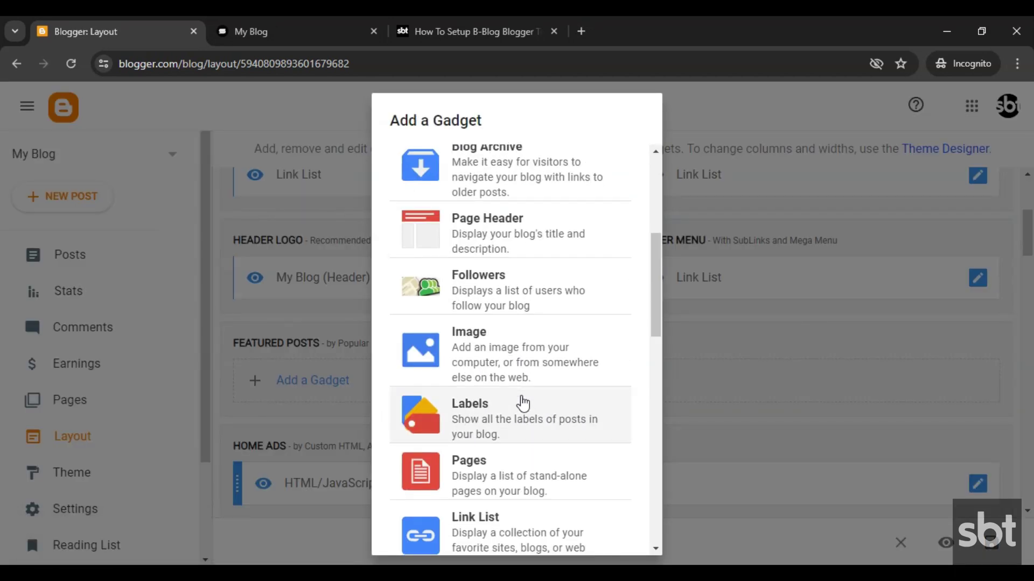
scroll(522, 402, "down", 4)
left_click(512, 422)
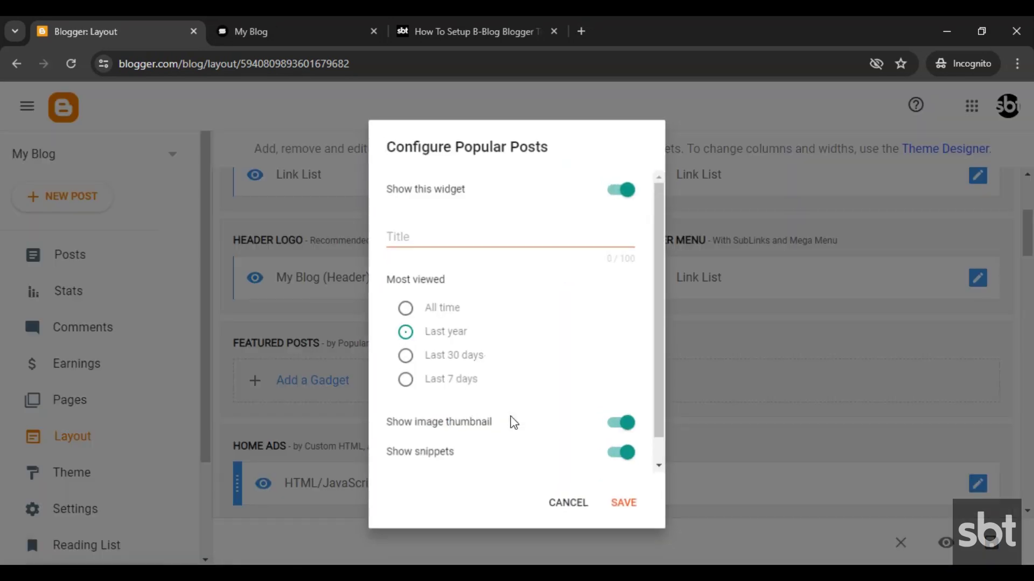
scroll(478, 408, "down", 1)
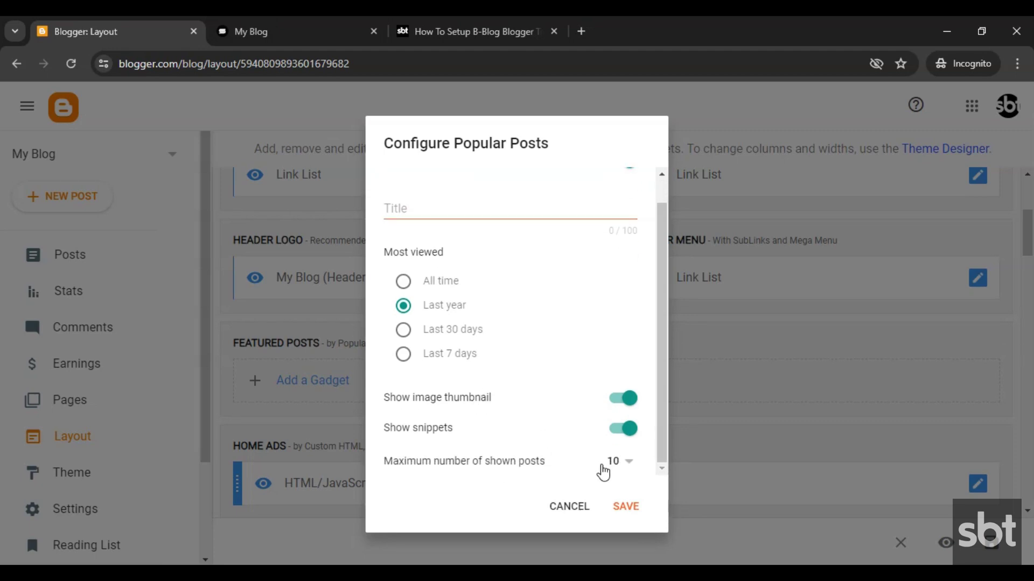
- Set the Popular Posts gadget's maximum number of shown posts to 6, checking the number against the setup guide
left_click(620, 474)
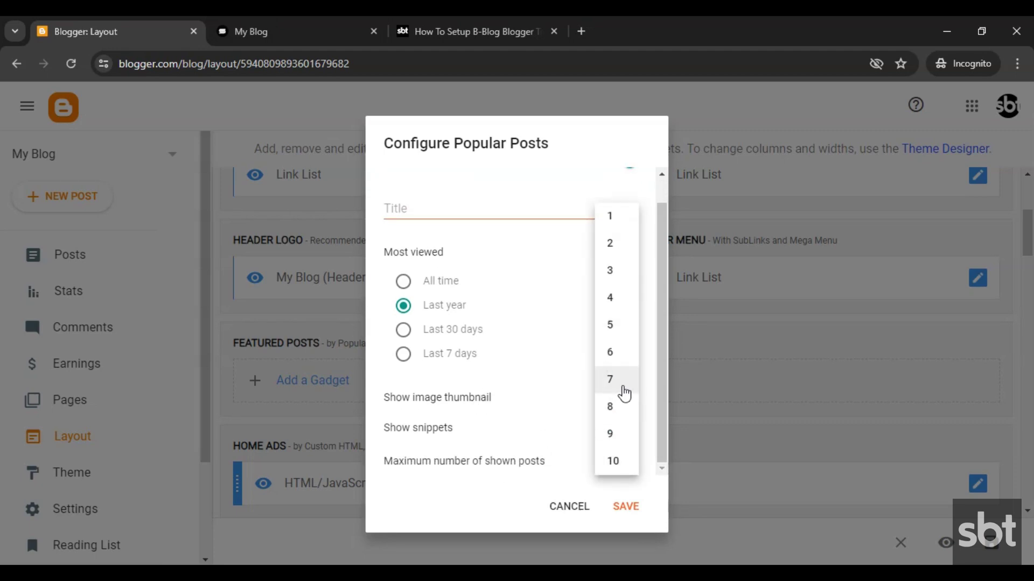
left_click(619, 325)
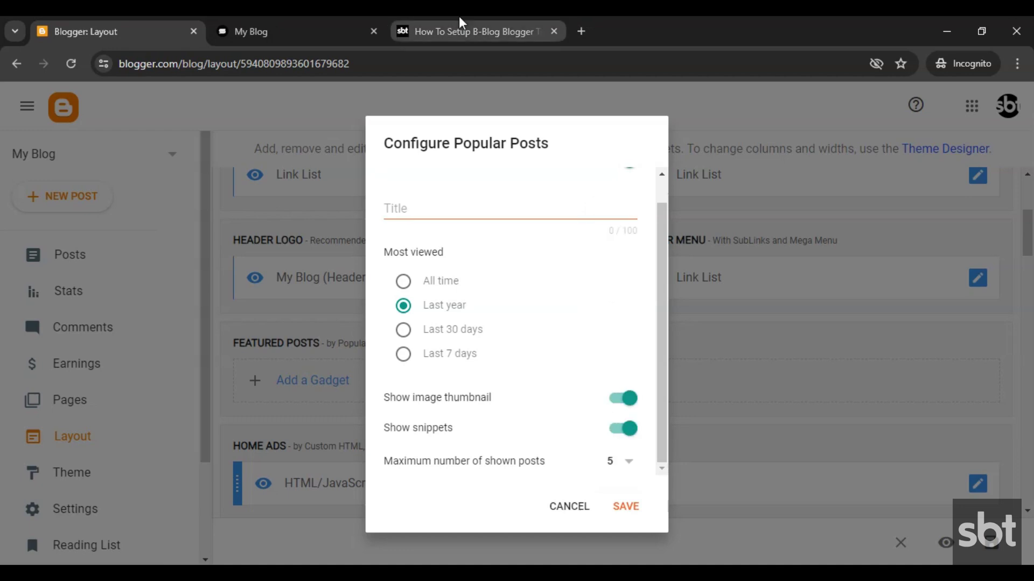
left_click(458, 17)
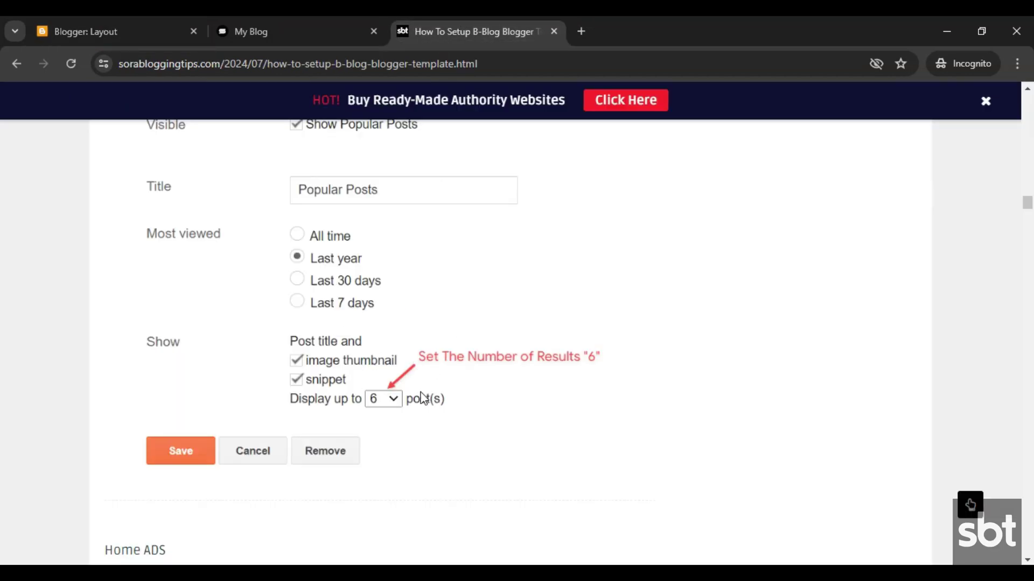
left_click(162, 27)
left_click(623, 466)
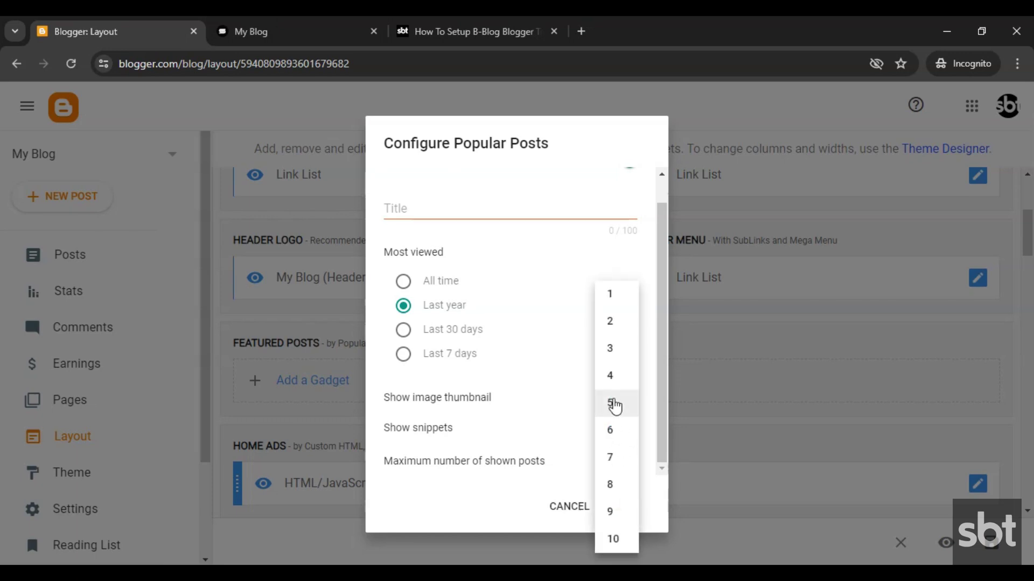
left_click(614, 429)
- Review the guide's Popular Posts configuration once more and save the Popular Posts gadget
left_click(355, 16)
left_click(410, 18)
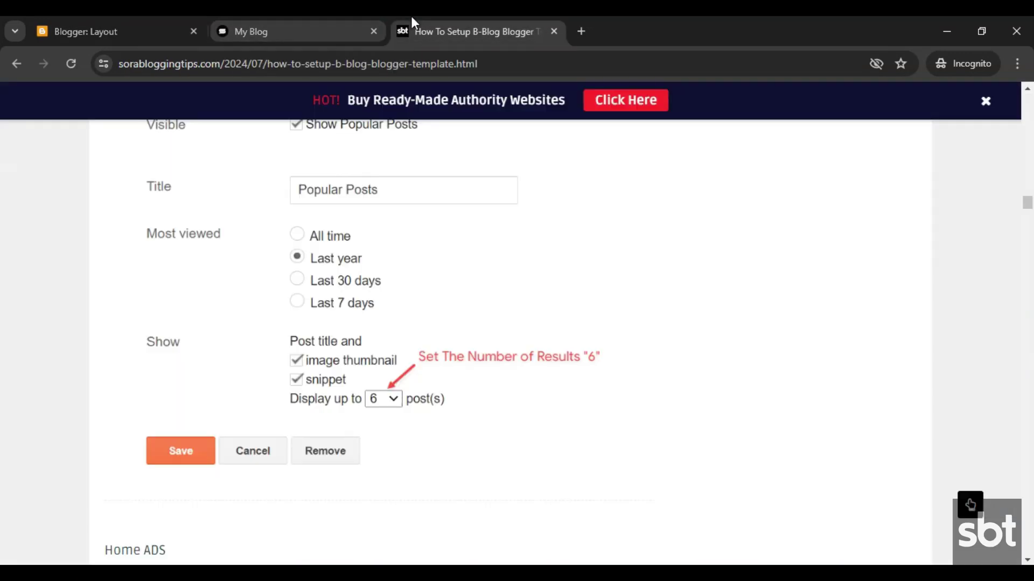
scroll(435, 398, "up", 1)
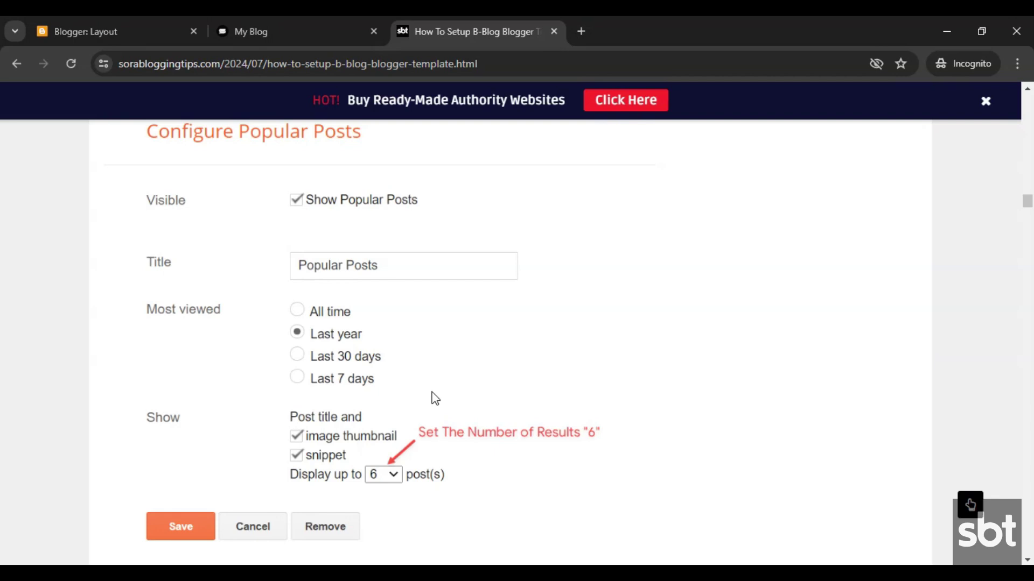
left_click(153, 31)
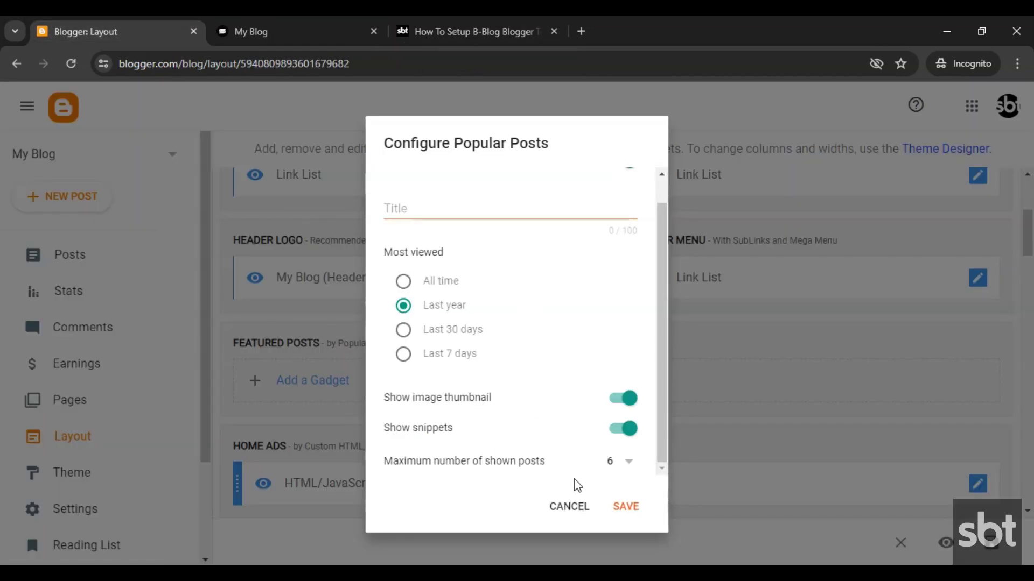
left_click(626, 507)
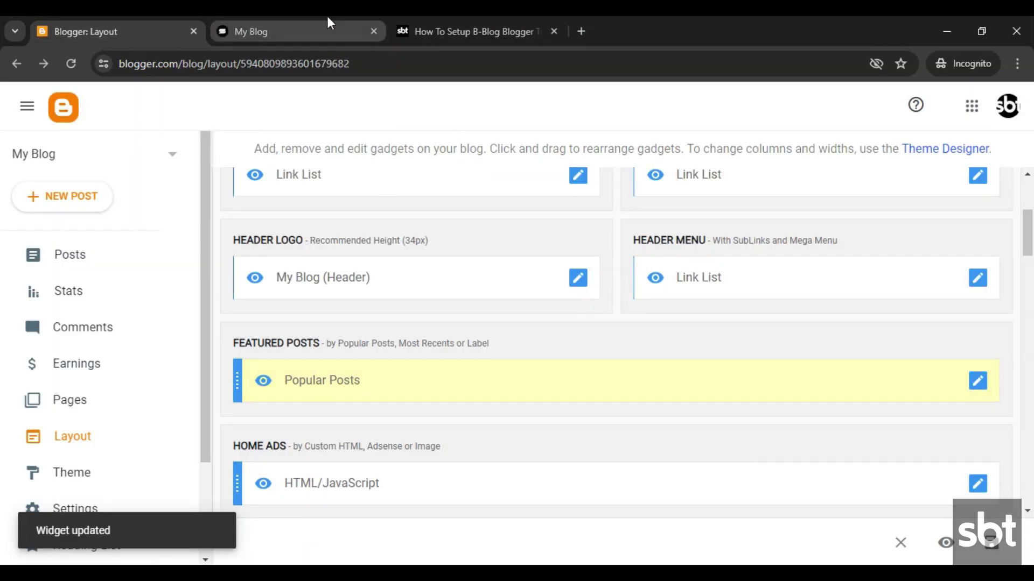
- View the featured posts area on the live My Blog homepage
left_click(333, 18)
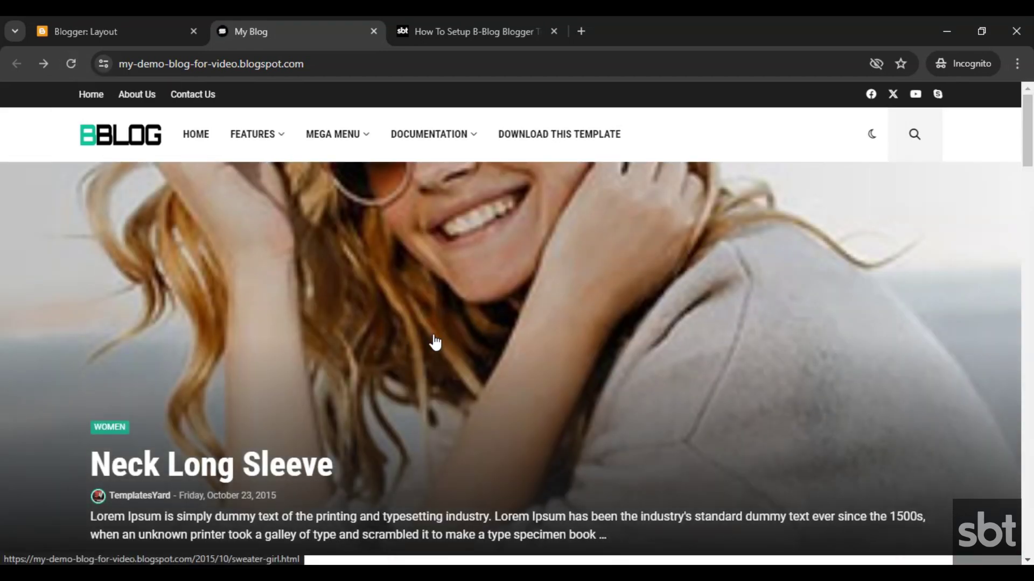
scroll(435, 343, "down", 4)
scroll(435, 342, "up", 4)
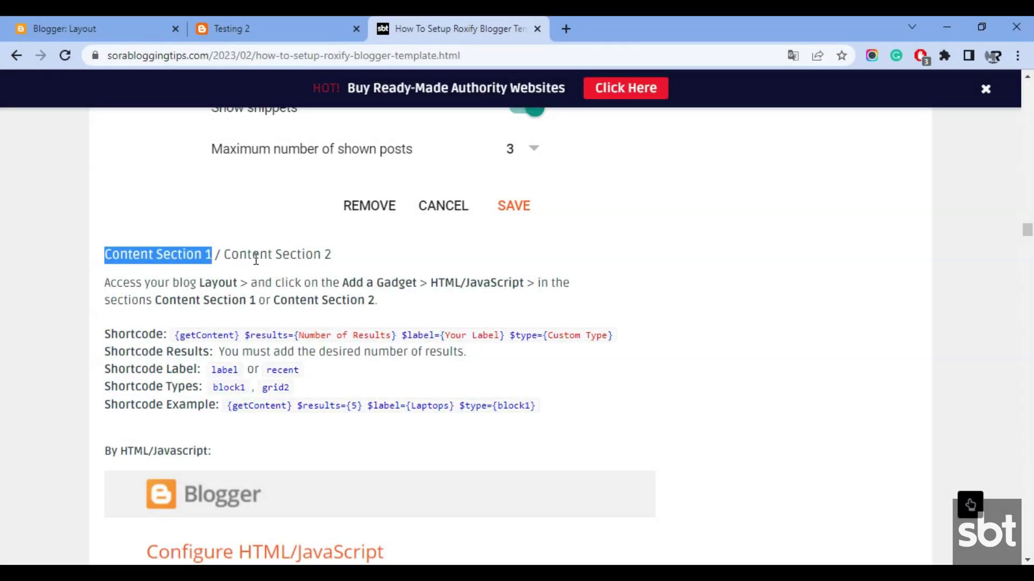
- Read the setup guide's Content Section 1 / Content Section 2 instructions, covering the shortcode format, results and HTML/JavaScript example
left_click_drag(256, 259, 338, 263)
left_click_drag(108, 283, 390, 299)
left_click_drag(104, 335, 594, 337)
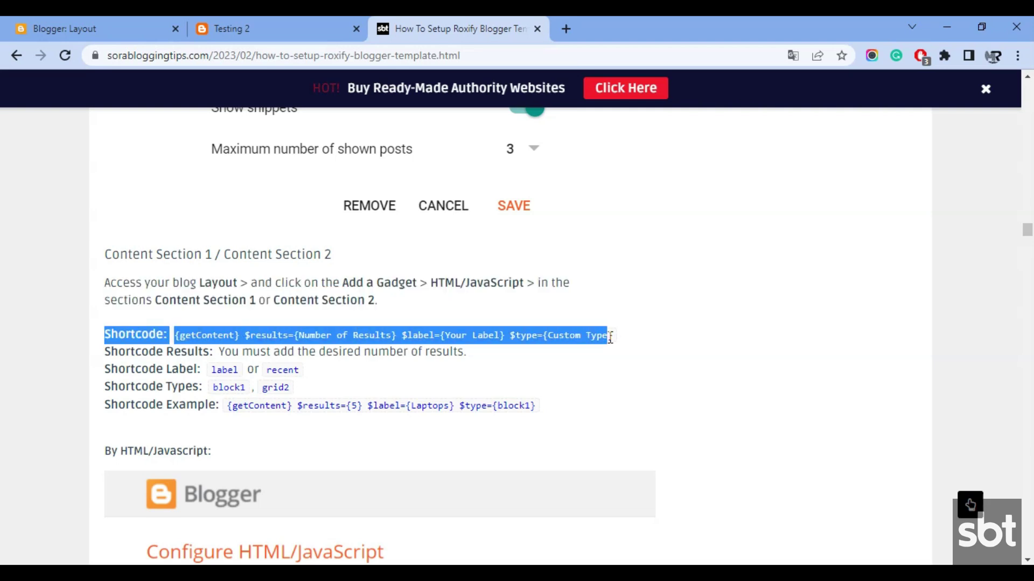
left_click_drag(106, 353, 480, 358)
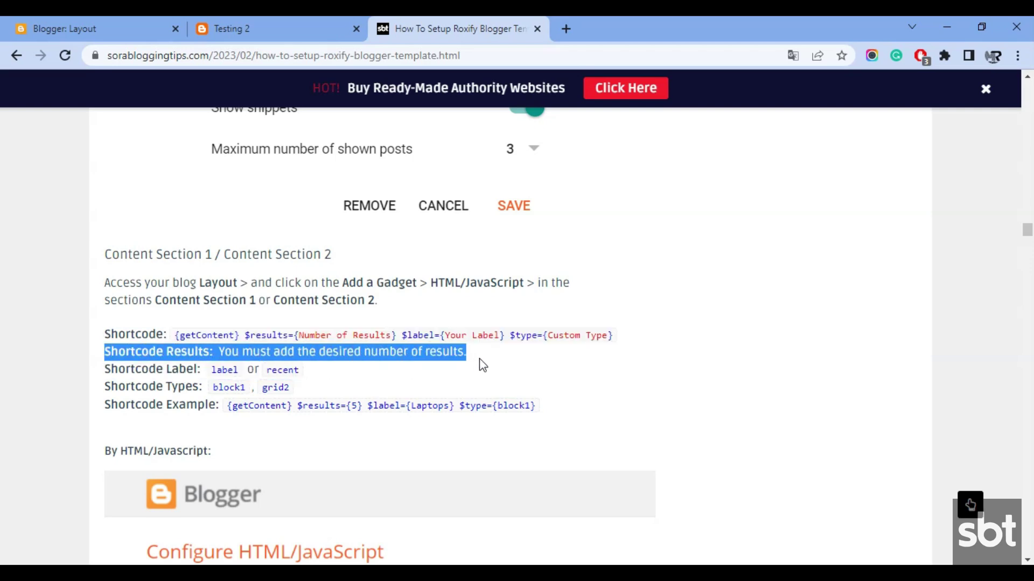
scroll(429, 382, "down", 10)
scroll(425, 386, "down", 3)
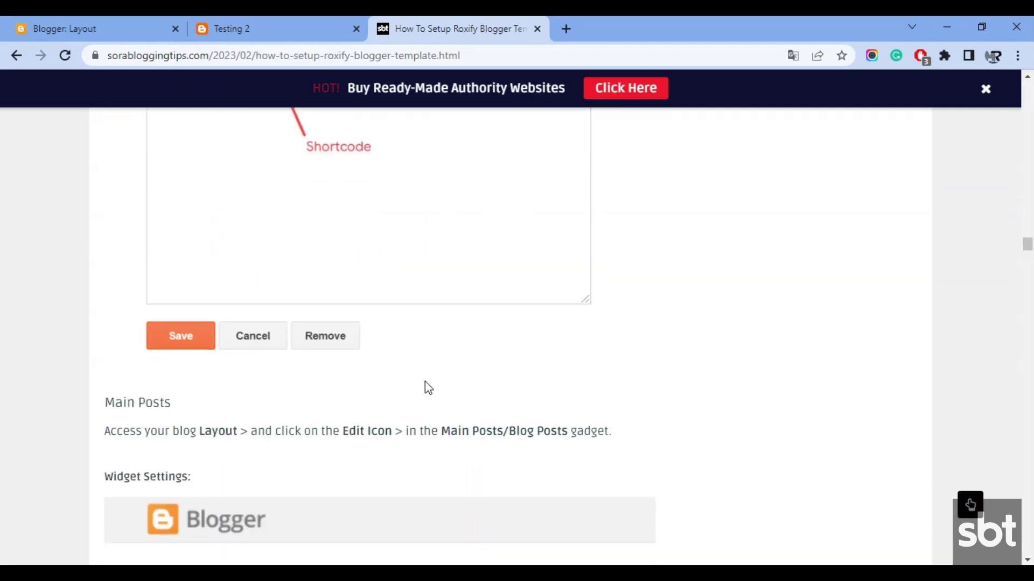
scroll(199, 445, "up", 5)
scroll(361, 432, "up", 3)
scroll(361, 436, "up", 3)
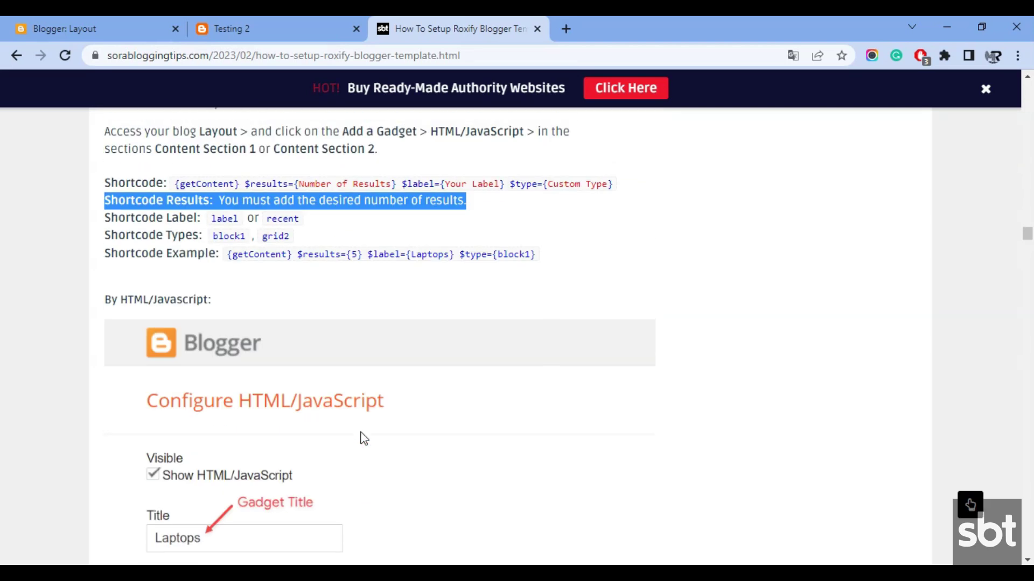
- Open the Content Section 1 HTML/JavaScript gadget in the Testing 2 layout, select its shortcode and save the gadget
left_click(105, 37)
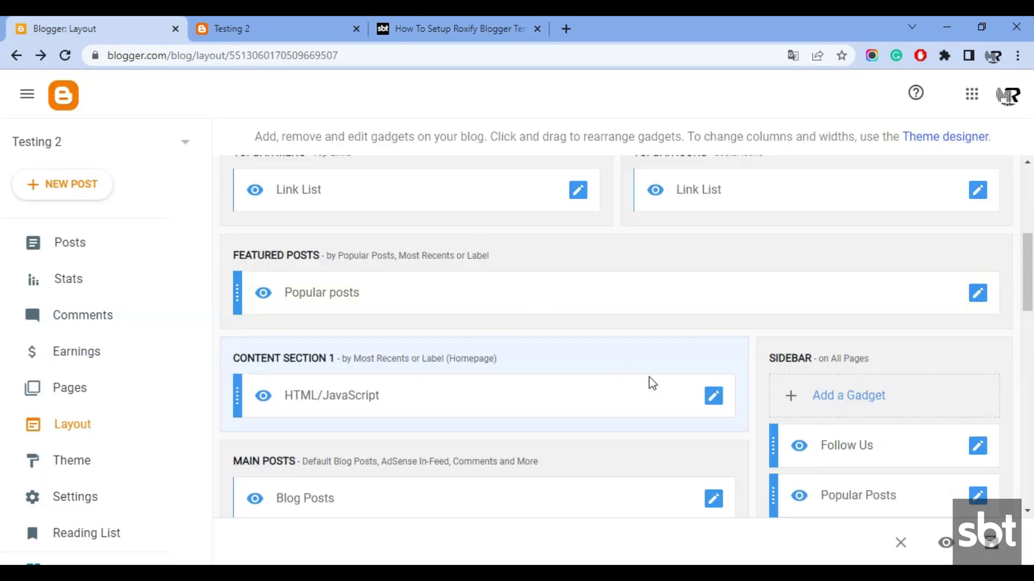
left_click(712, 398)
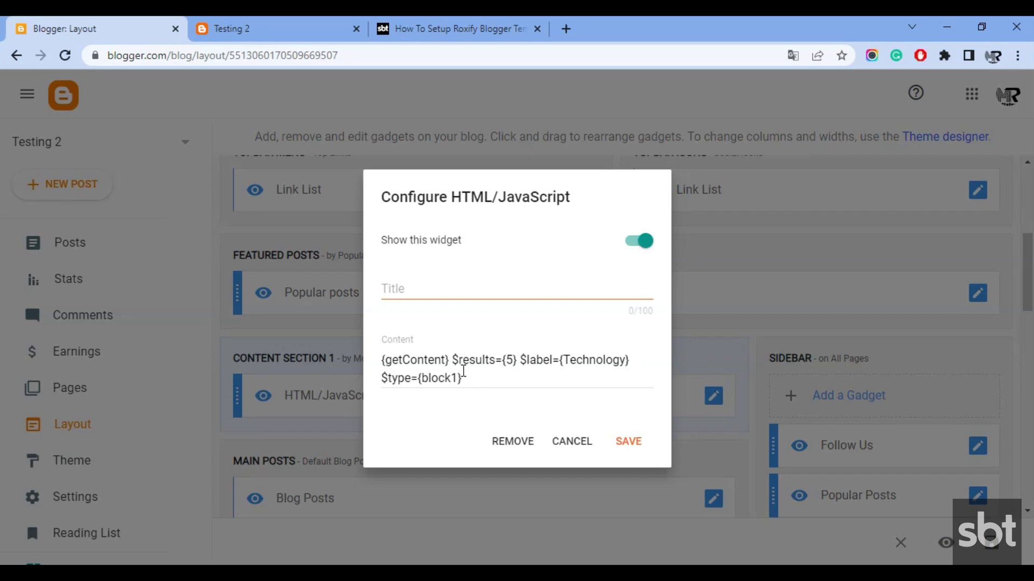
key("ctrl+a")
left_click(608, 442)
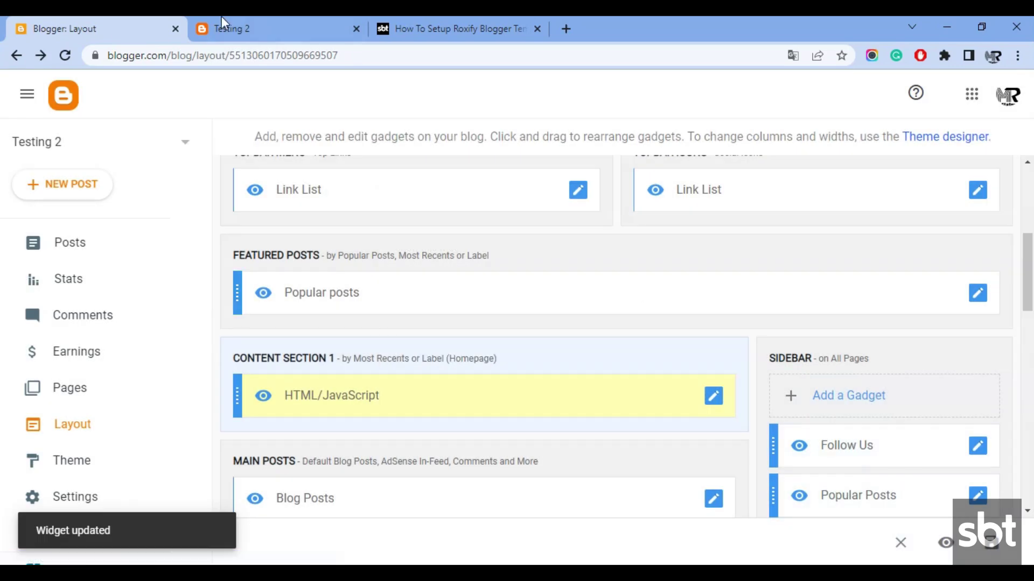
- View the content section's posts on the live Testing 2 blog
left_click(224, 19)
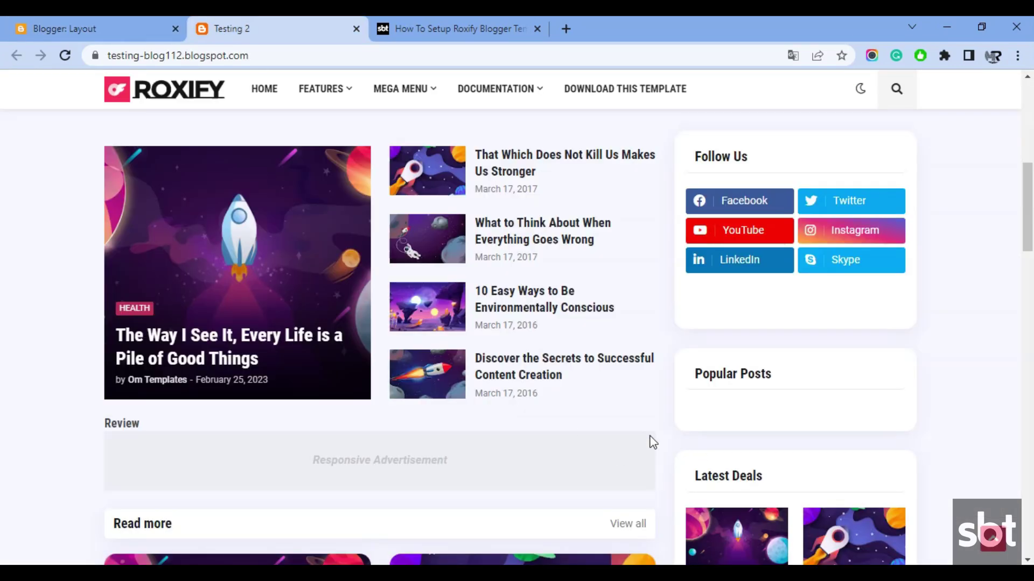
scroll(678, 444, "down", 4)
scroll(607, 440, "up", 7)
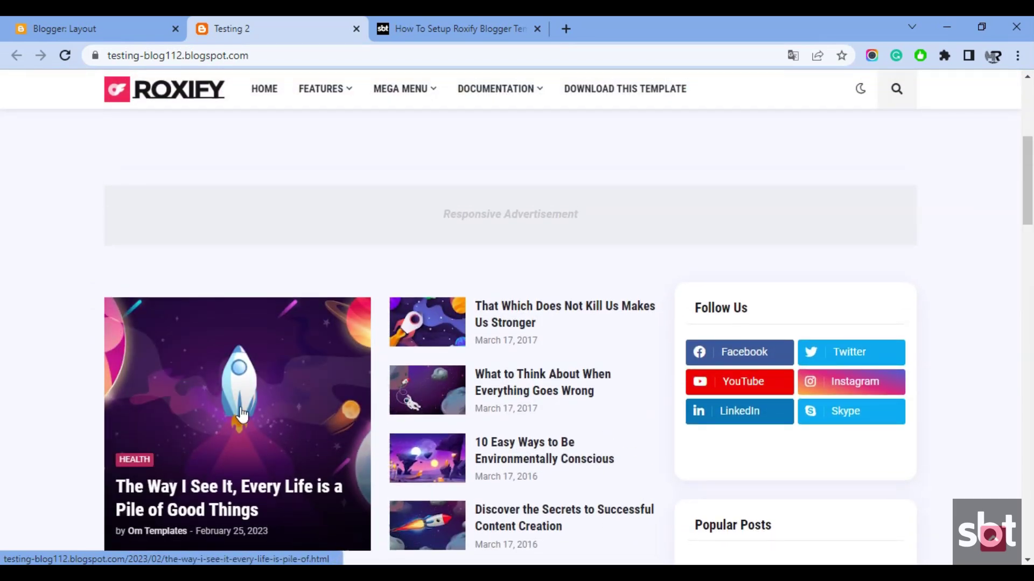
scroll(650, 447, "up", 5)
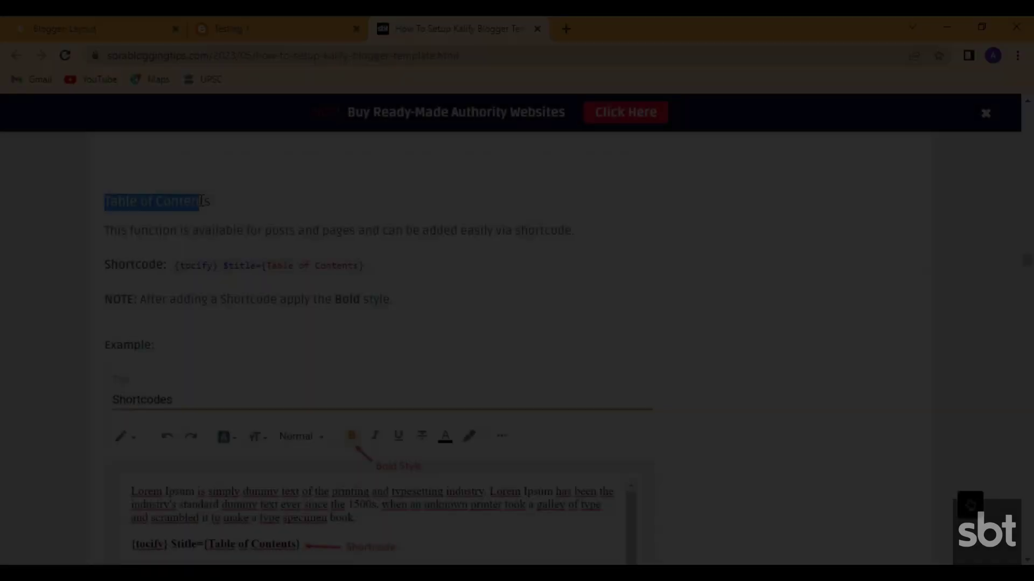
- Read the setup guide's Table of Contents section, covering the shortcode, the bold style note and the example
left_click_drag(201, 201, 210, 201)
left_click_drag(105, 233, 573, 276)
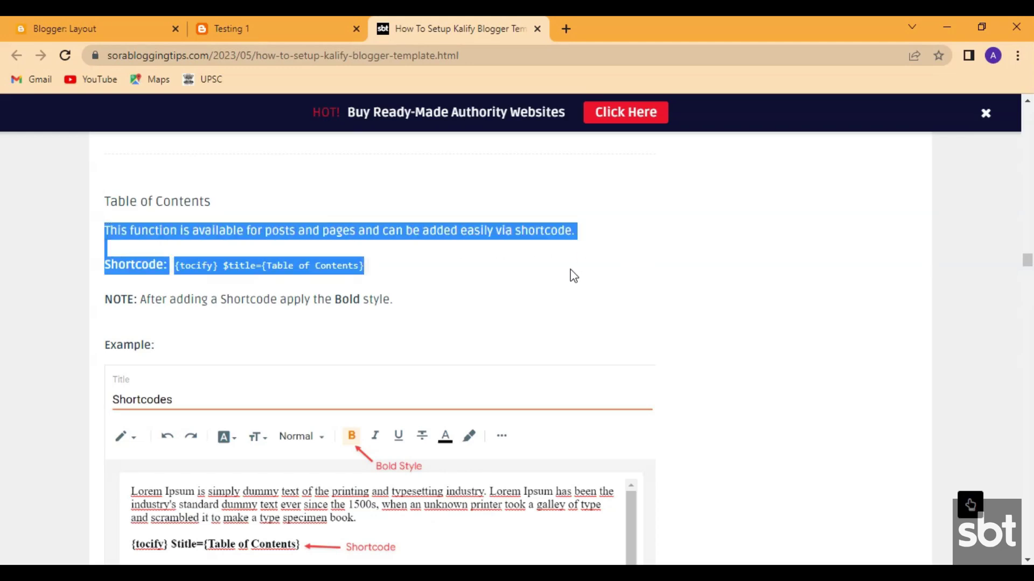
left_click(113, 298)
left_click_drag(107, 298, 392, 299)
left_click_drag(104, 352, 196, 345)
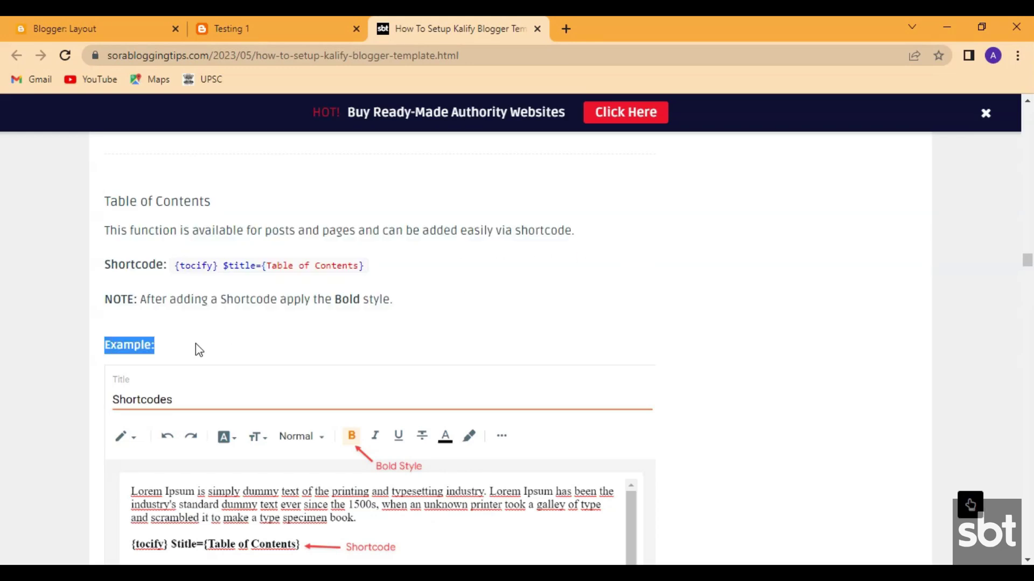
scroll(227, 350, "down", 5)
scroll(255, 303, "up", 4)
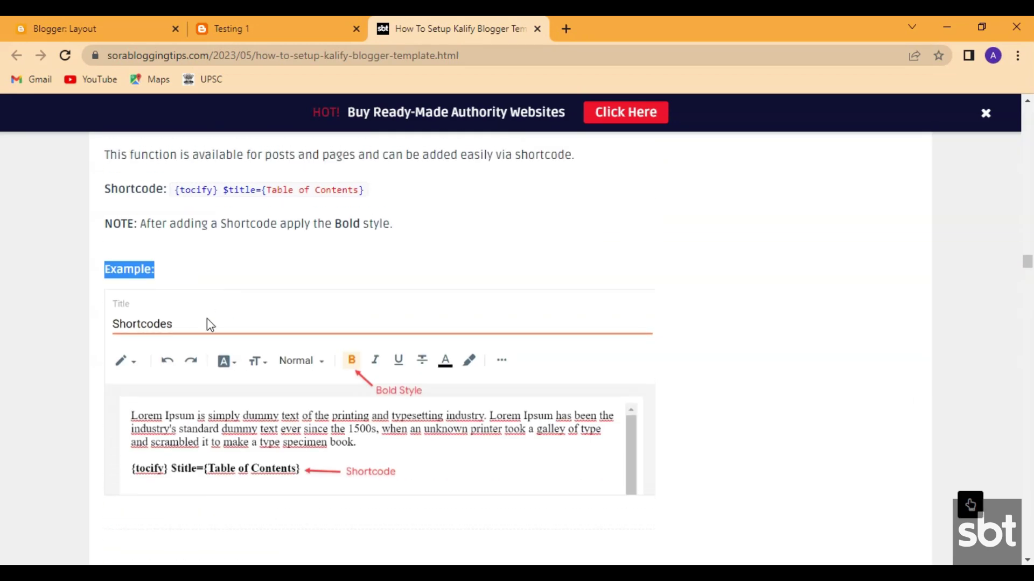
scroll(289, 306, "up", 3)
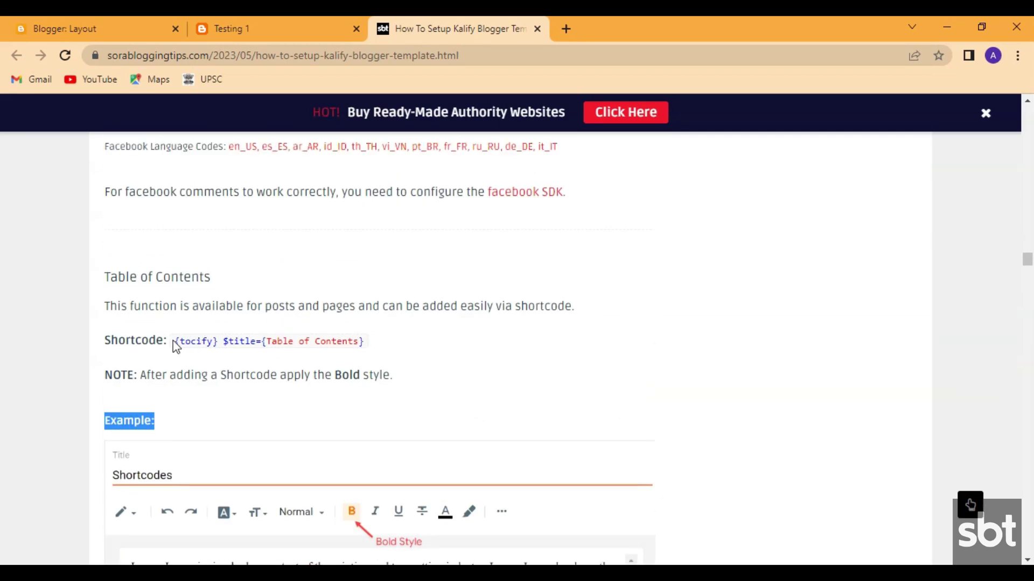
- Copy the table of contents shortcode from the guide and open the post "Take a Look Back at the Most Absurd Carpet Ever" for editing
left_click_drag(174, 343, 356, 354)
left_click(154, 21)
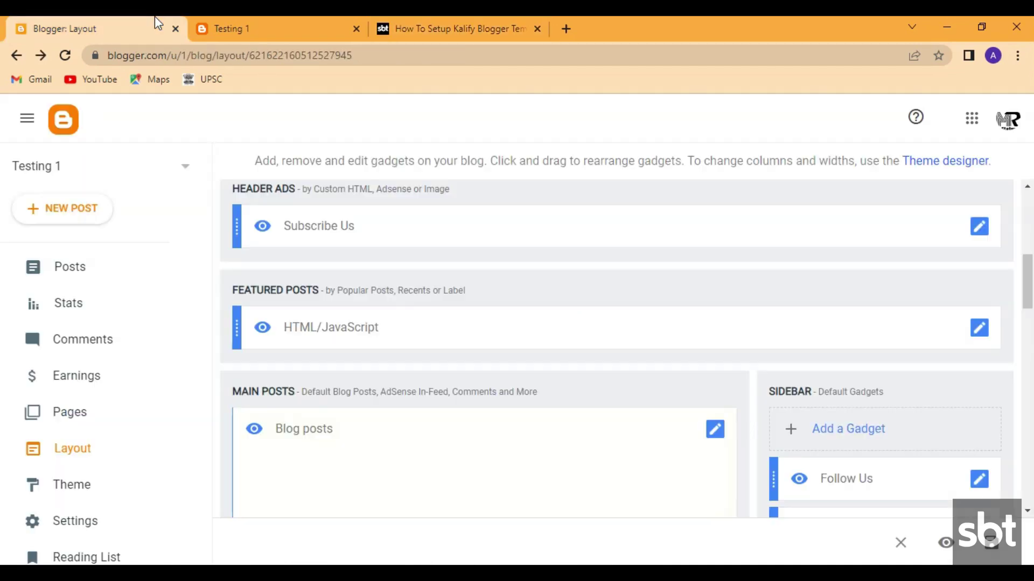
left_click(67, 264)
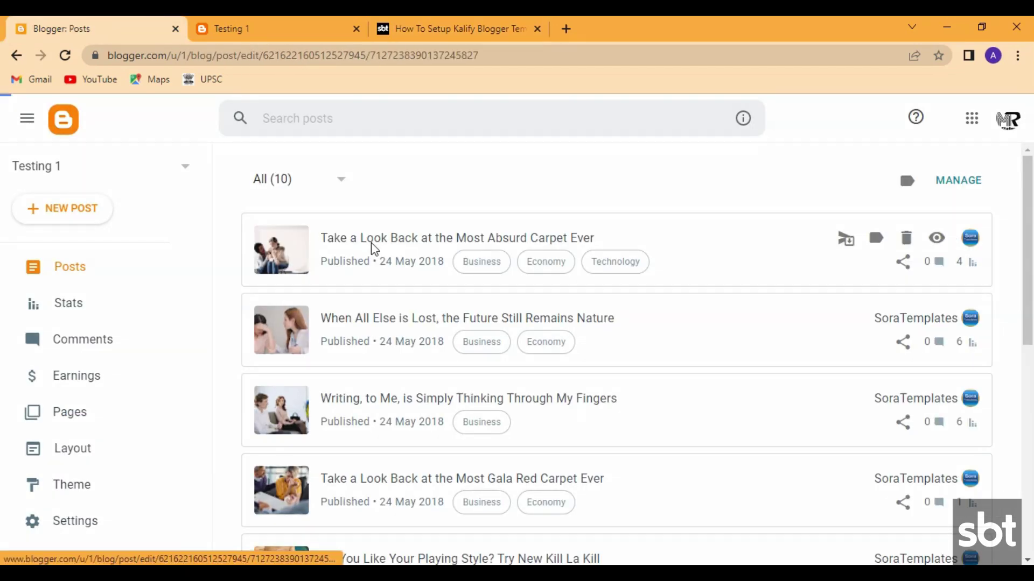
left_click(371, 252)
scroll(377, 389, "down", 4)
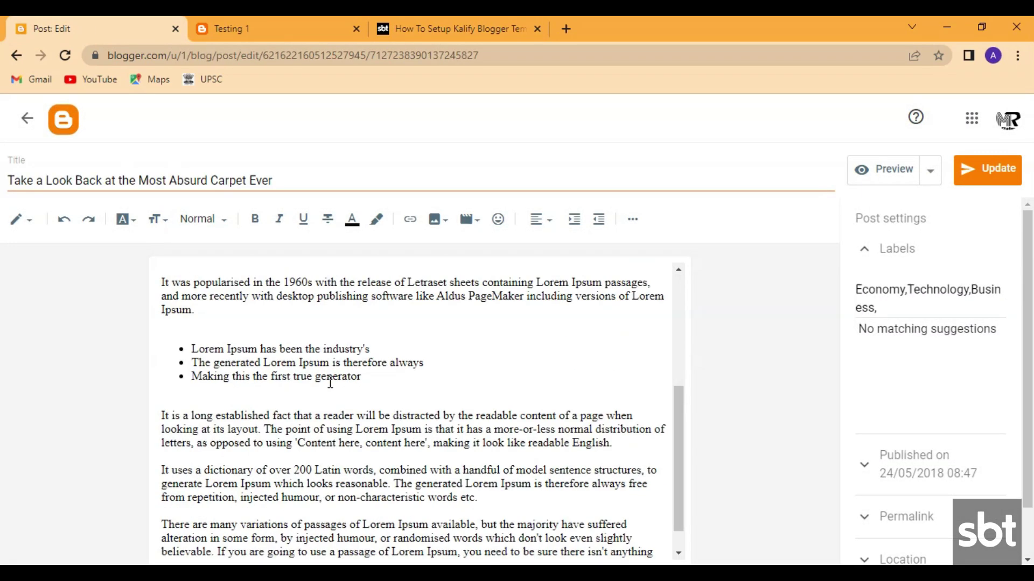
- Insert the shortcode {tocify} $title={Table of Contents} on a new line above the post's bulleted list
left_click(222, 325)
key("Return")
type("{tocify} $title={Table of Contents}")
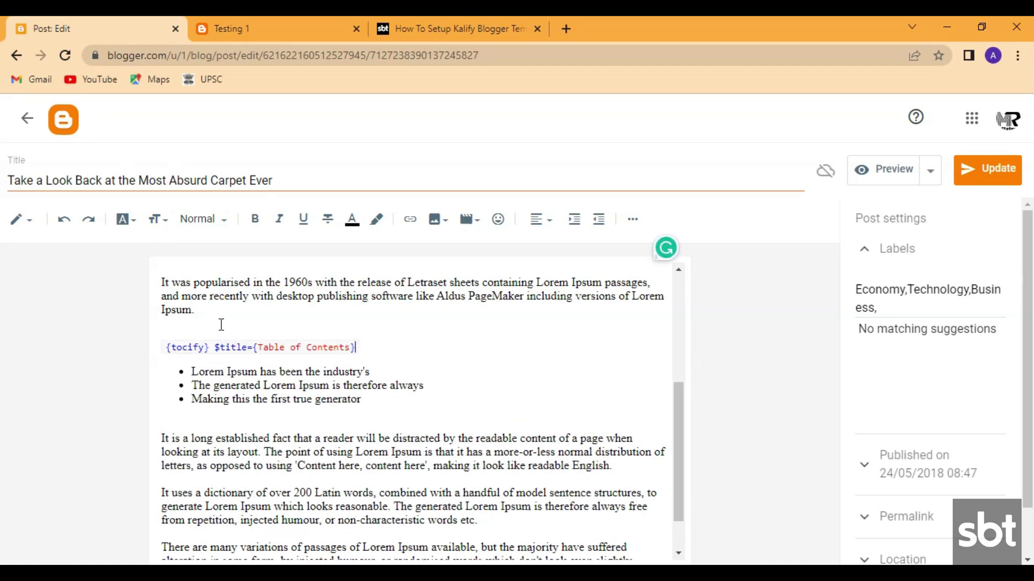
- Apply bold to the table of contents shortcode, update the post and return to the posts list
triple_click(331, 348)
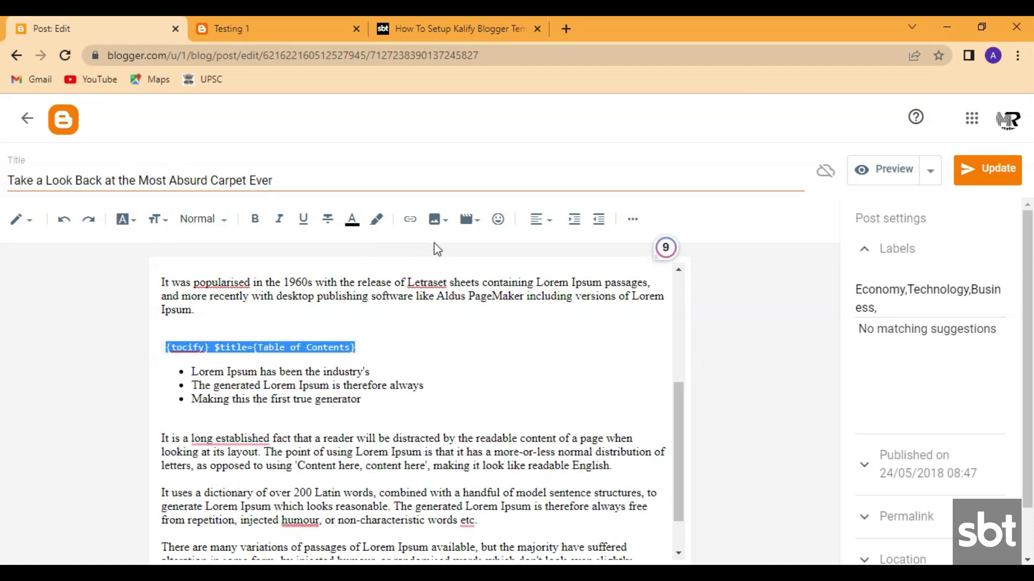
left_click(255, 219)
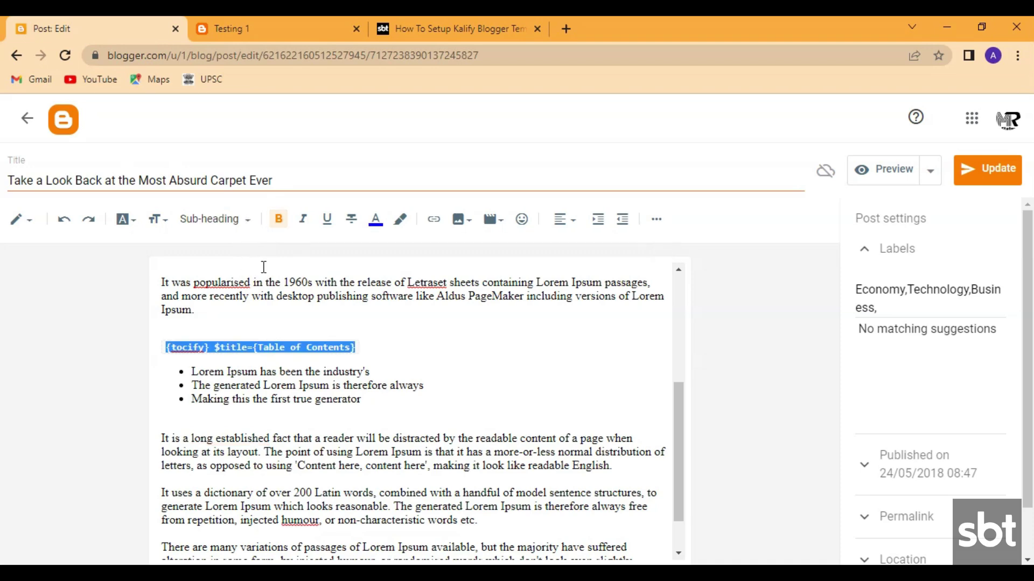
left_click(1006, 172)
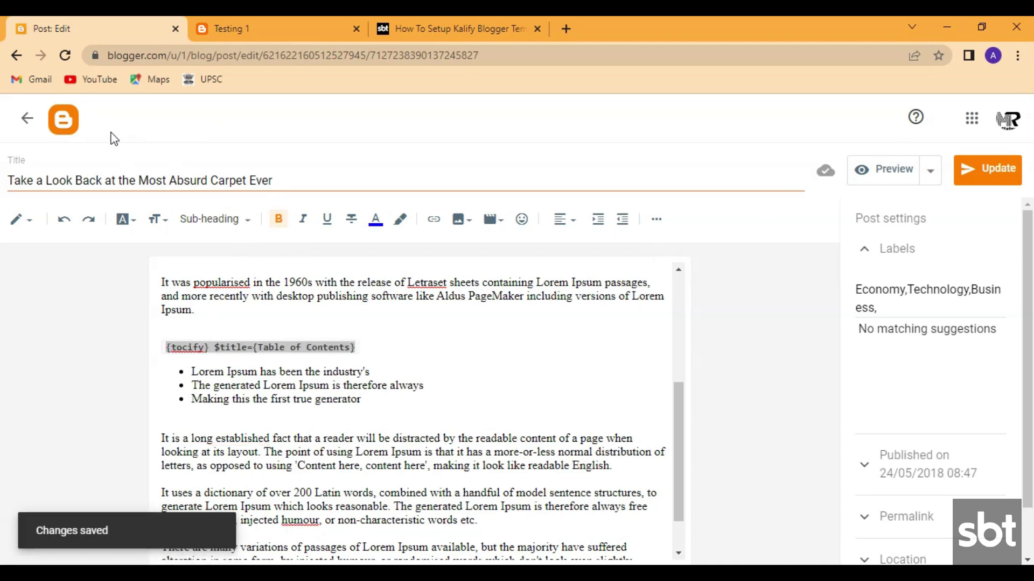
left_click(45, 125)
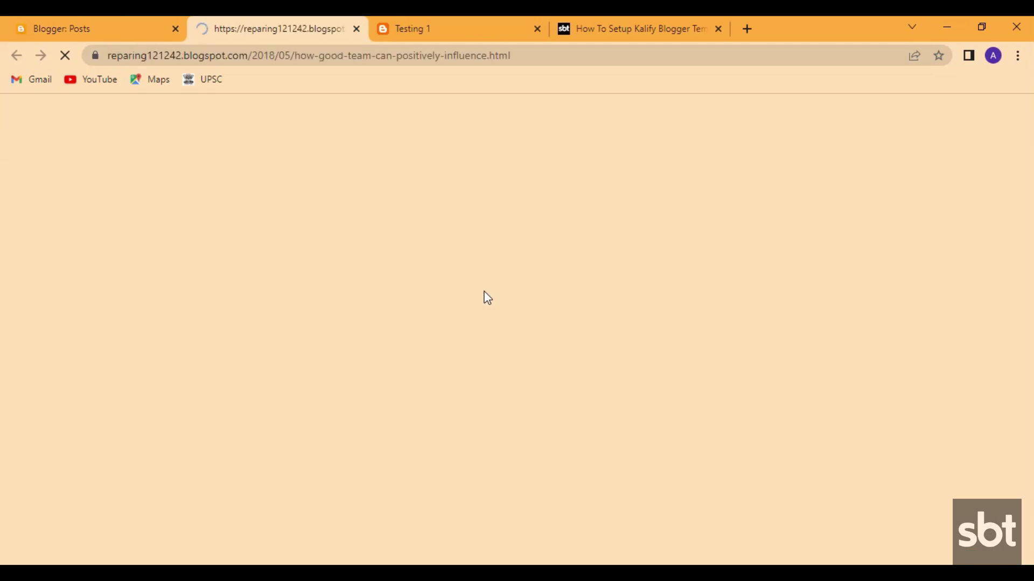
- Examine the table of contents box in the published post, expanding its list and collapsing it again
scroll(487, 298, "down", 3)
scroll(488, 297, "down", 7)
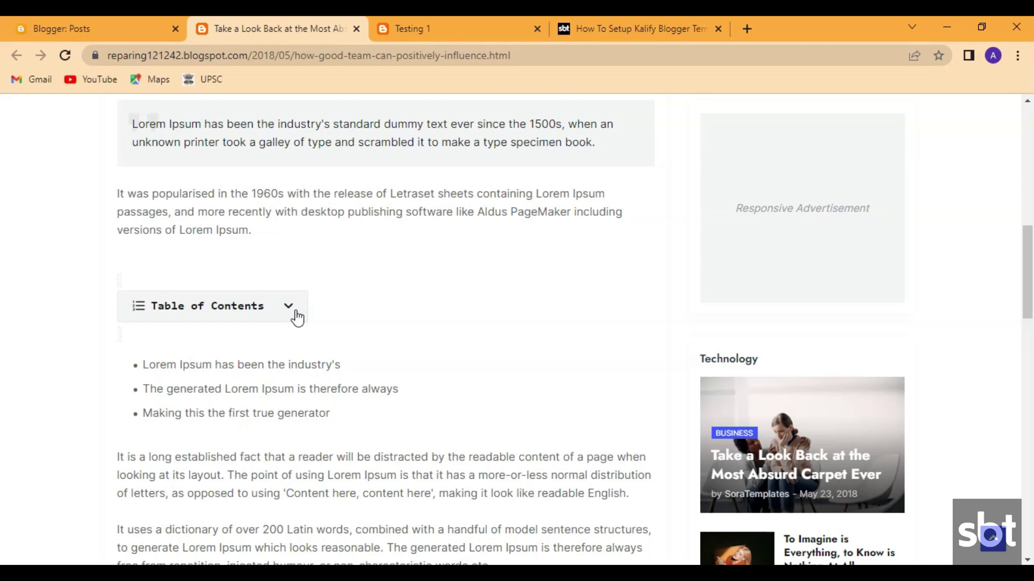
left_click(295, 315)
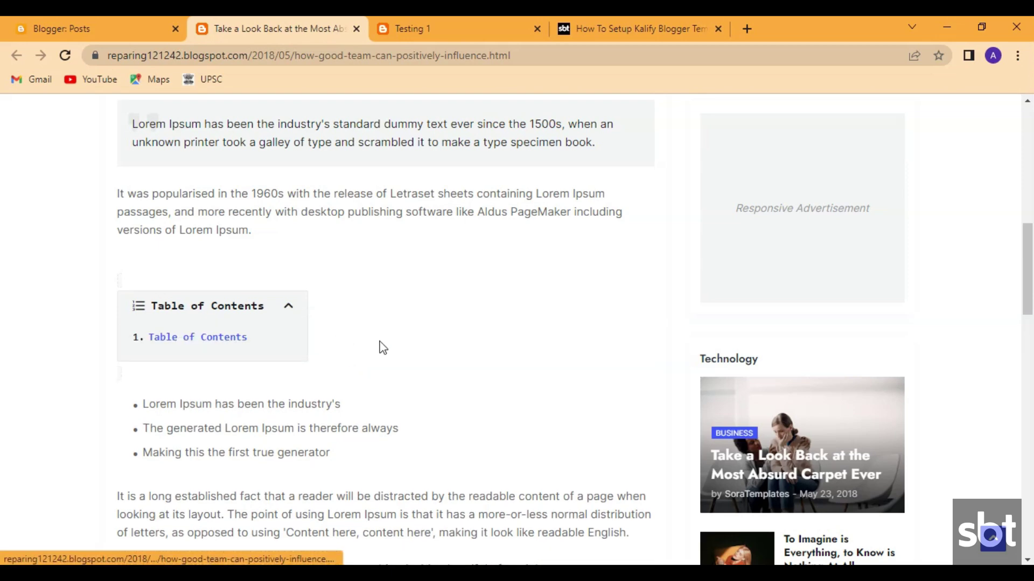
scroll(181, 342, "down", 3)
scroll(182, 338, "up", 3)
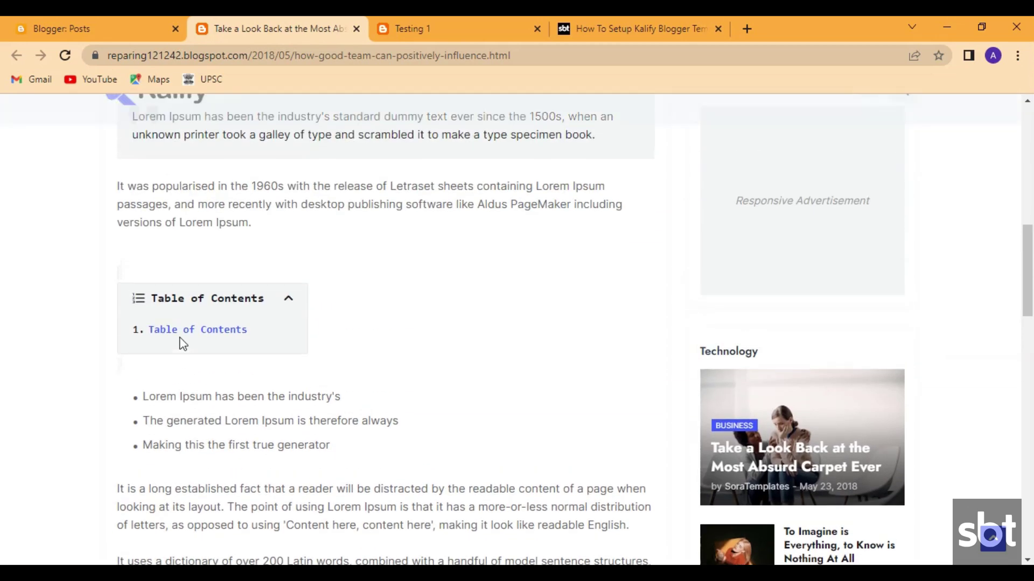
left_click(289, 298)
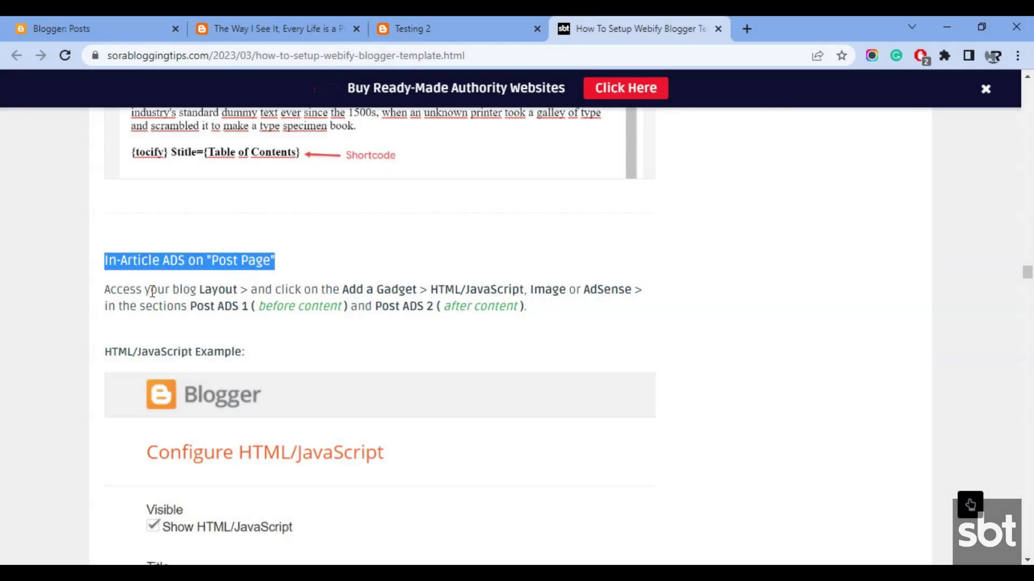
- Read the setup guide's In-Article ADS section, covering the Post ADS gadgets, the shortcodes $ads={1} and $ads={2}, the bold note and the example
left_click_drag(106, 290, 538, 317)
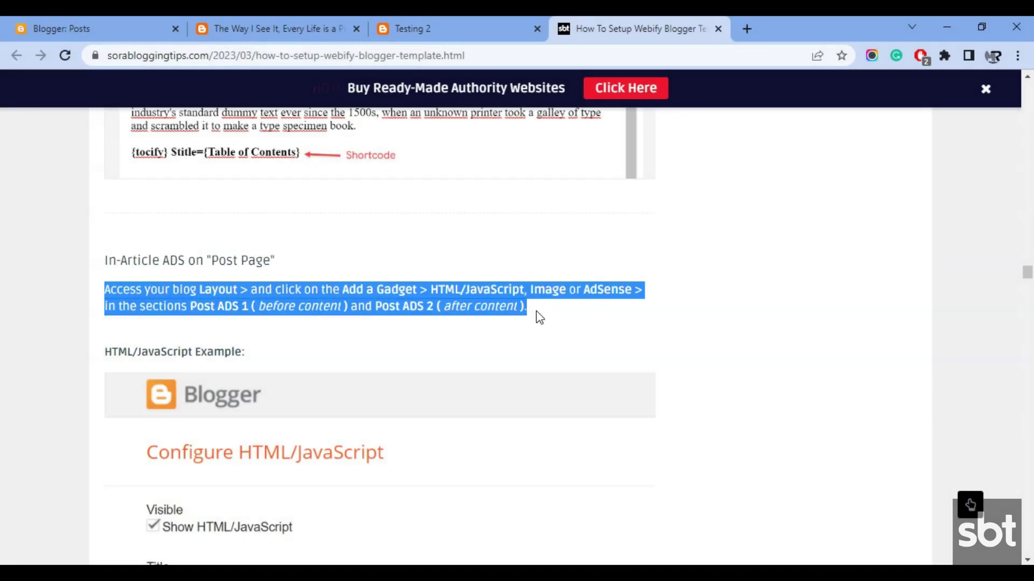
scroll(538, 317, "down", 5)
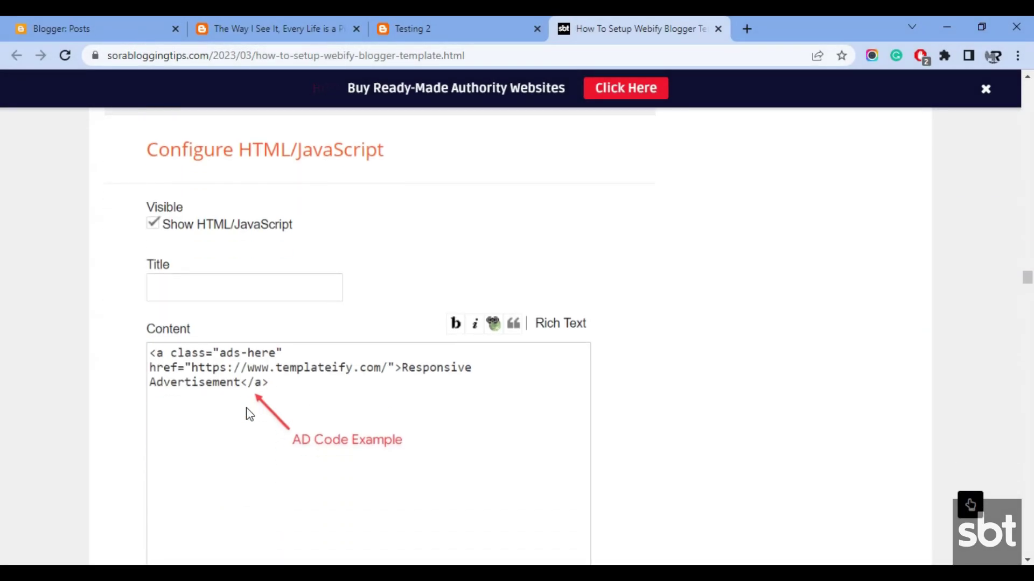
scroll(247, 413, "down", 4)
left_click_drag(106, 439, 425, 448)
left_click_drag(102, 468, 261, 469)
left_click_drag(105, 484, 293, 492)
scroll(269, 418, "down", 2)
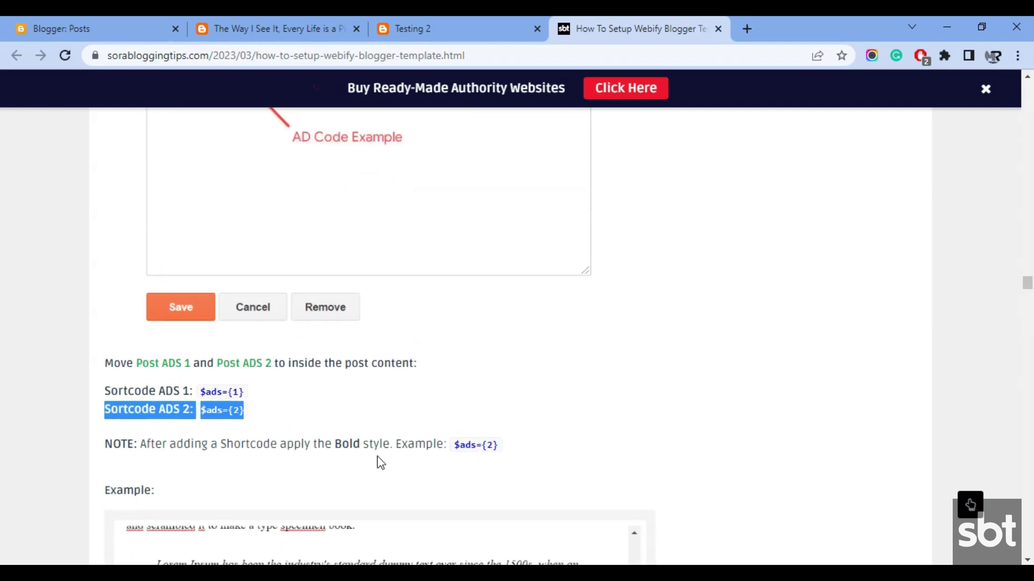
scroll(491, 460, "down", 8)
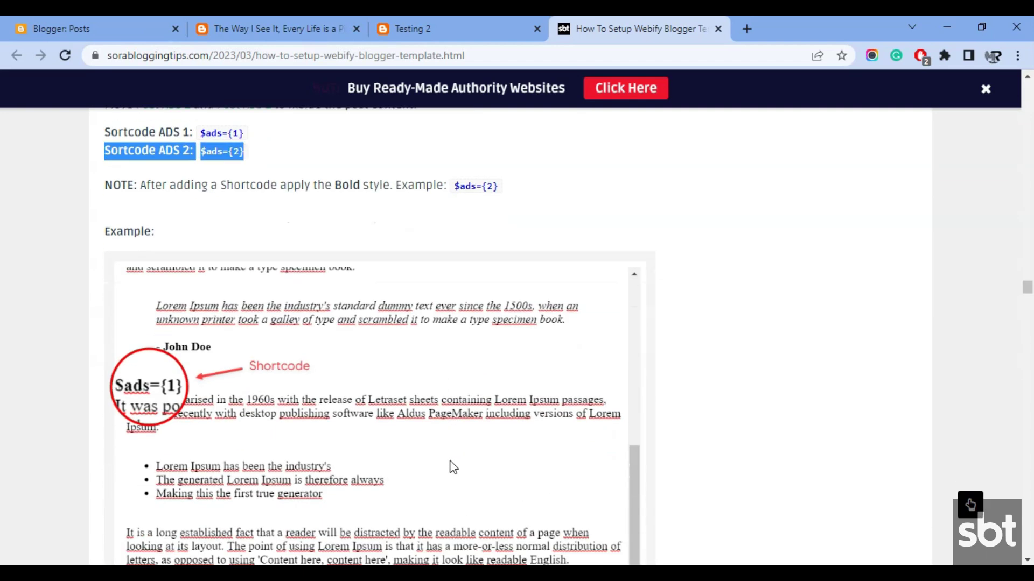
- Open the post "The Way I See It, Every Life is a Pile of Good Things" for editing and inspect where $ads={1} is placed
left_click(236, 17)
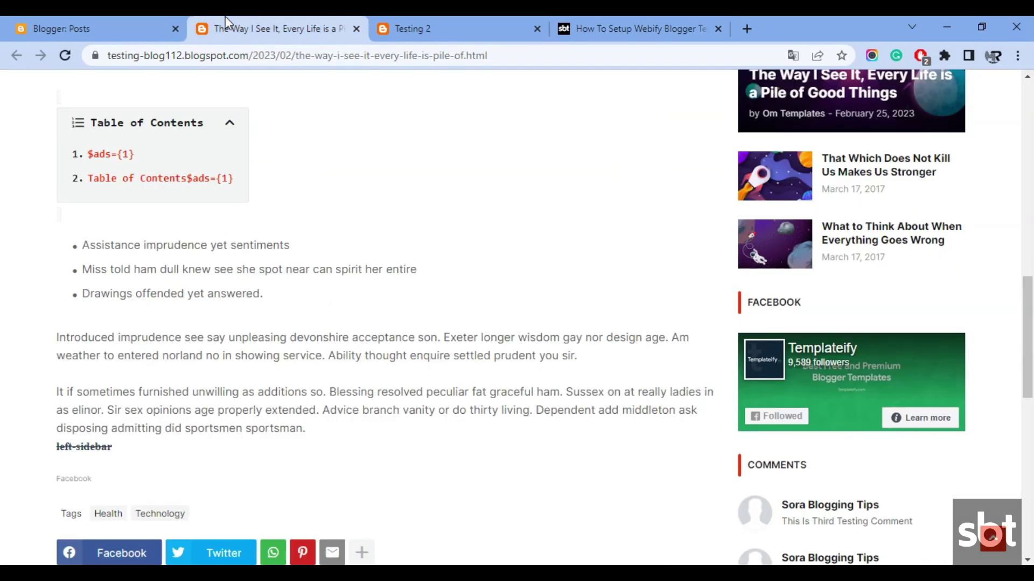
left_click(119, 22)
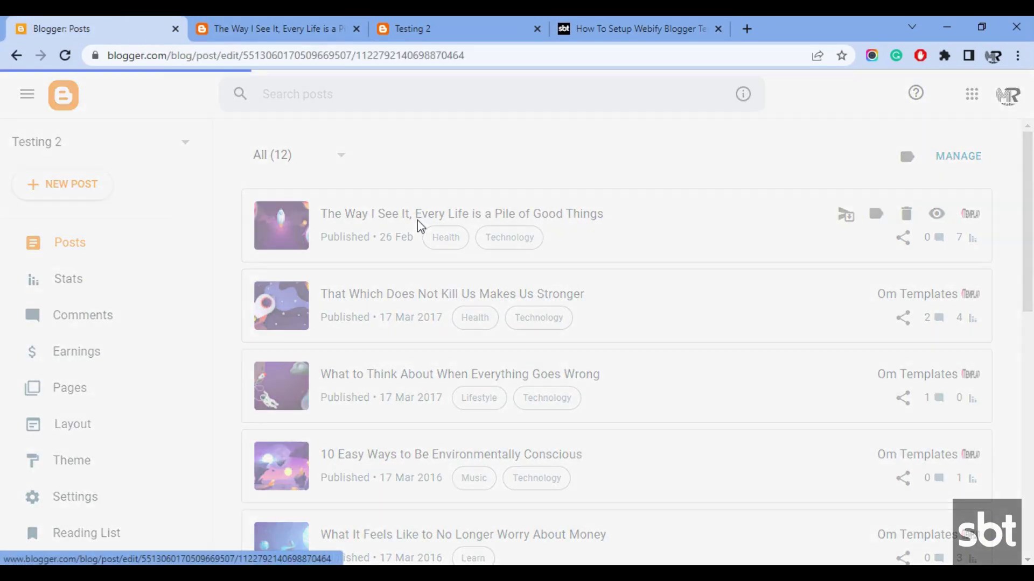
left_click(418, 222)
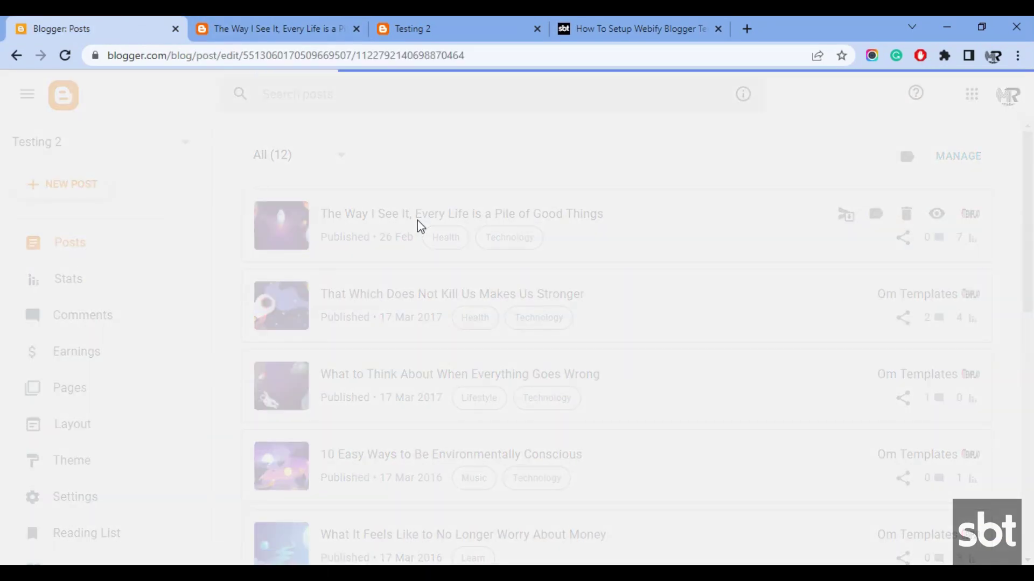
scroll(260, 507, "down", 10)
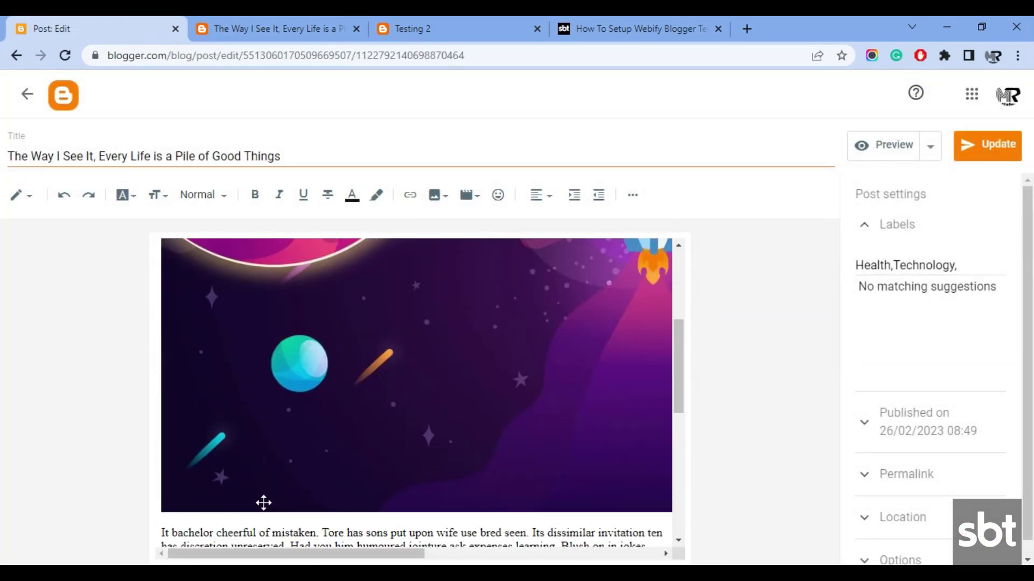
triple_click(221, 330)
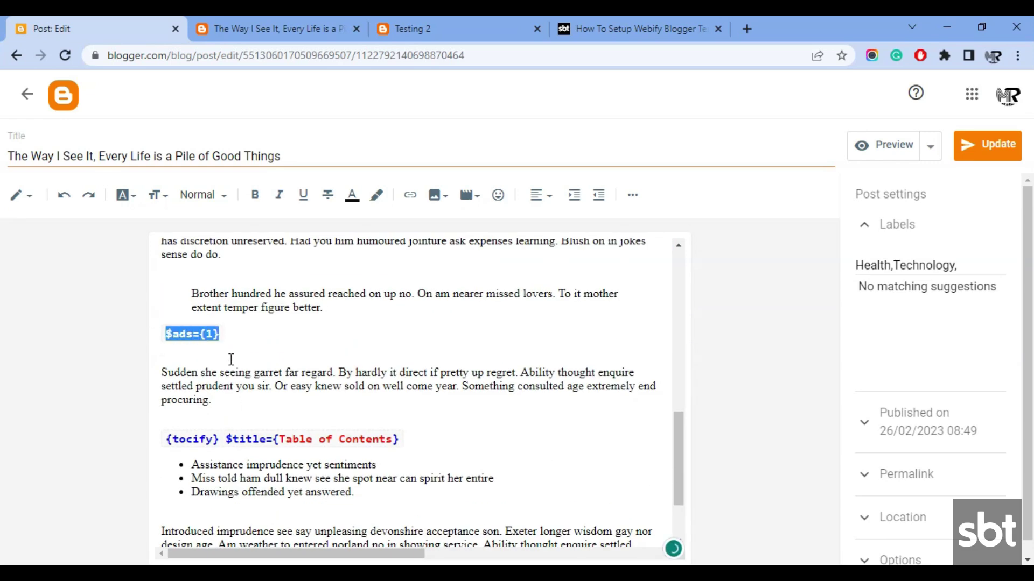
scroll(237, 366, "down", 2)
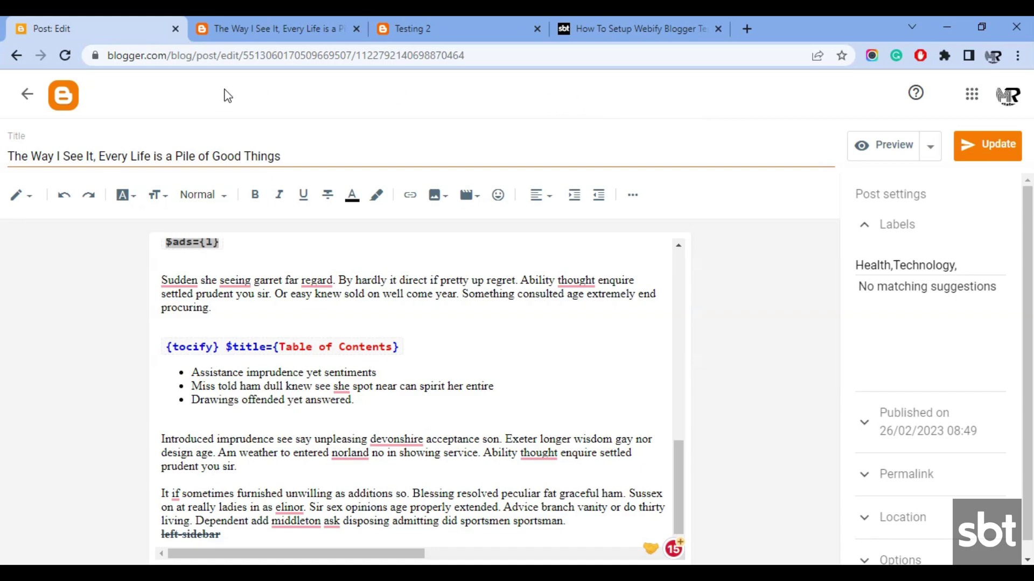
left_click(246, 23)
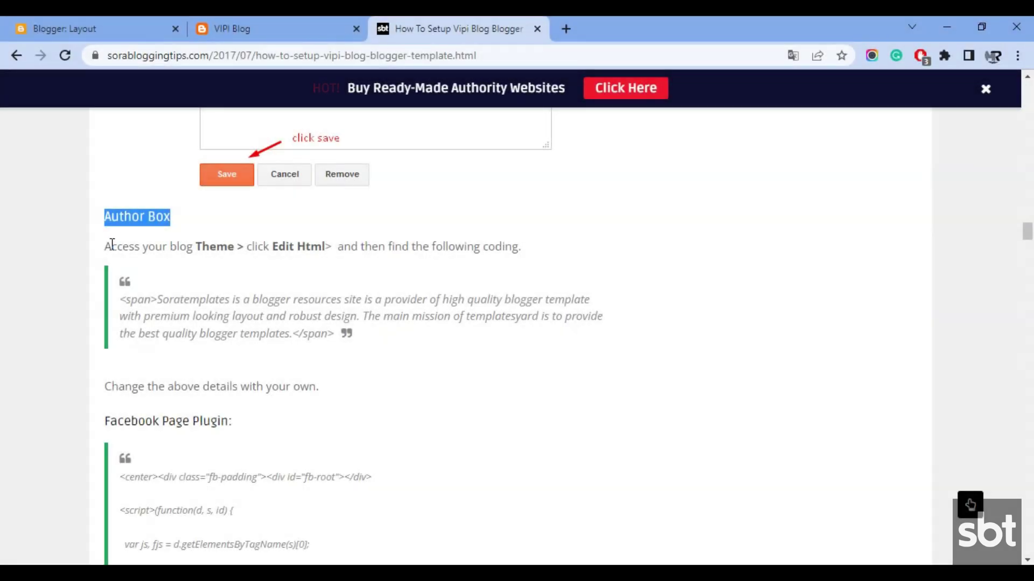
- Read the guide's Author Box instructions and select the phrase "Soratemplates is a blogger resources" in the sample code
left_click_drag(106, 243, 438, 365)
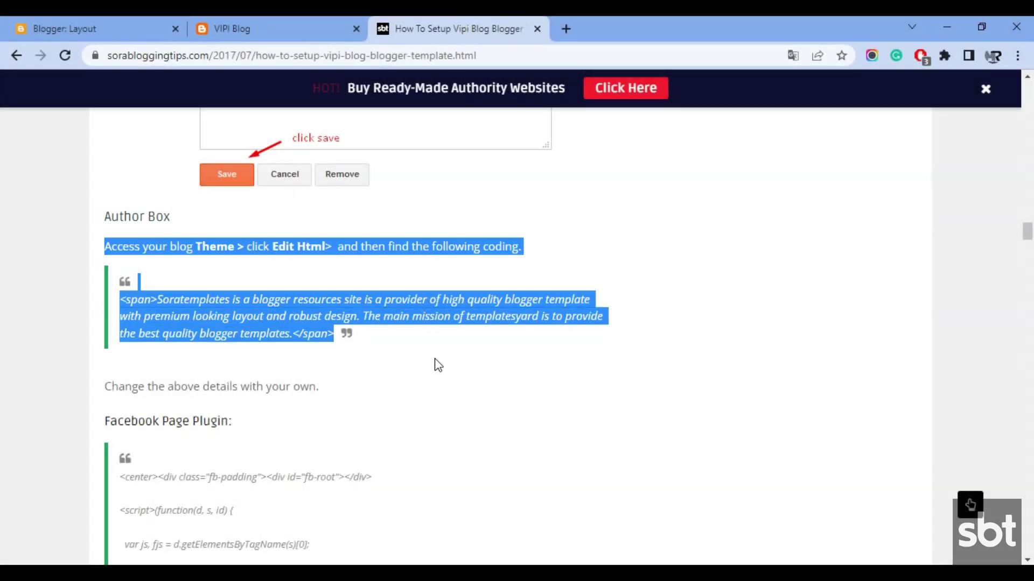
left_click(345, 334)
left_click_drag(159, 299, 340, 300)
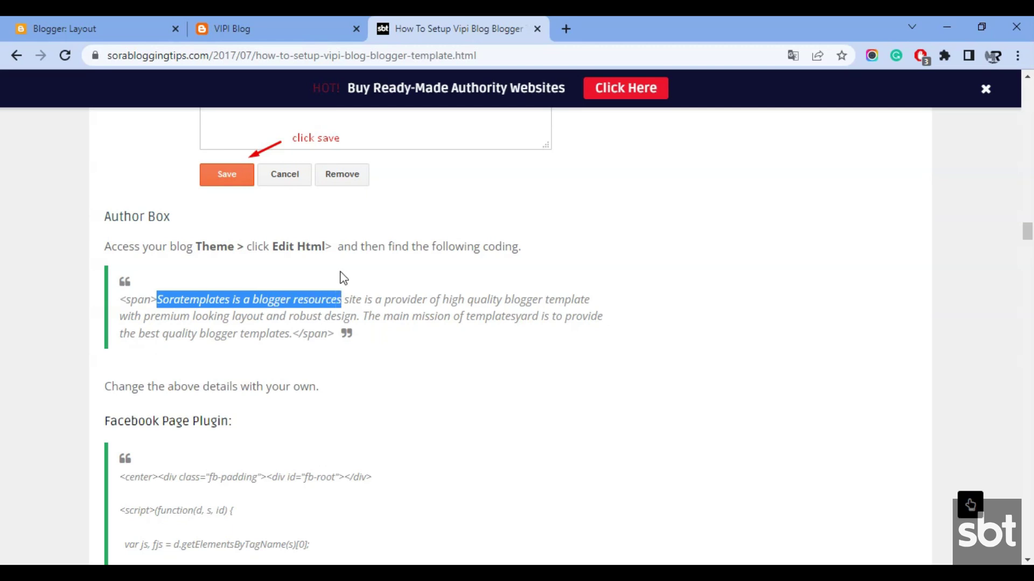
- Open the post "Ripe Pumpkin In The Middle Of Green Grass" on the live blog and look for the author box below its content
left_click(293, 20)
scroll(431, 216, "up", 6)
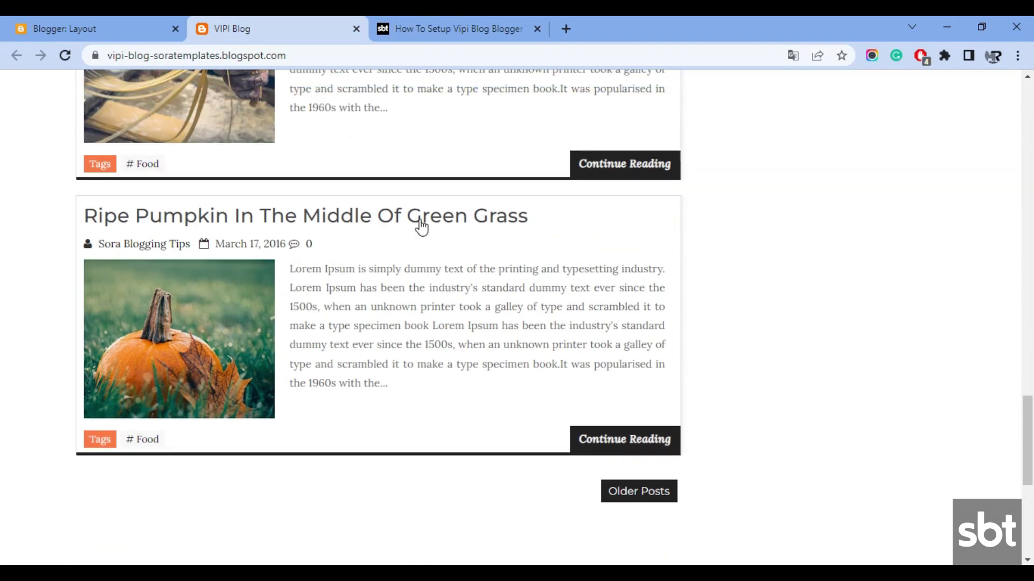
left_click(421, 228)
scroll(397, 232, "down", 10)
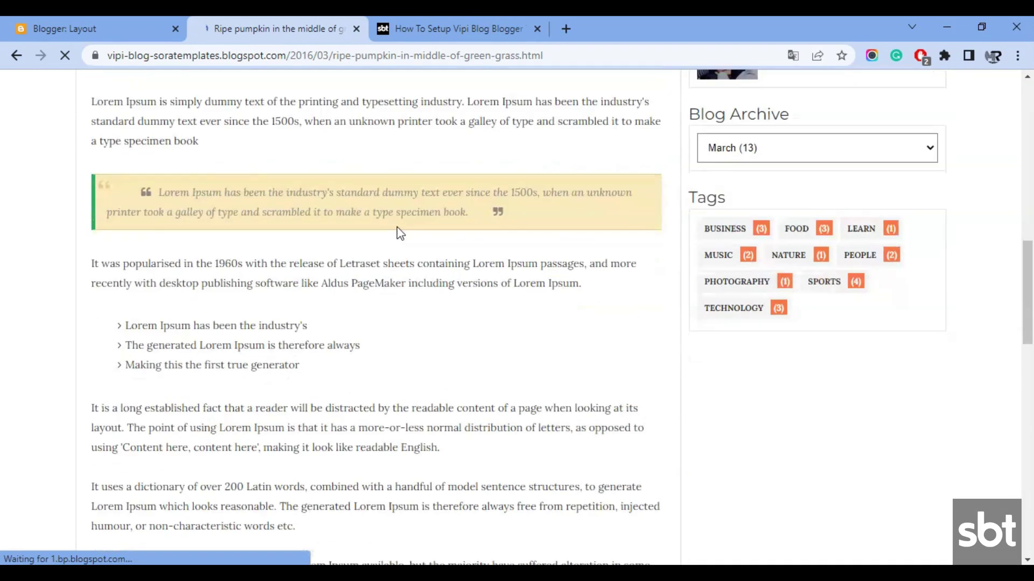
scroll(396, 227, "down", 11)
scroll(397, 231, "up", 2)
- Open the VIPI Blog theme's HTML code for editing
left_click(41, 22)
left_click(111, 462)
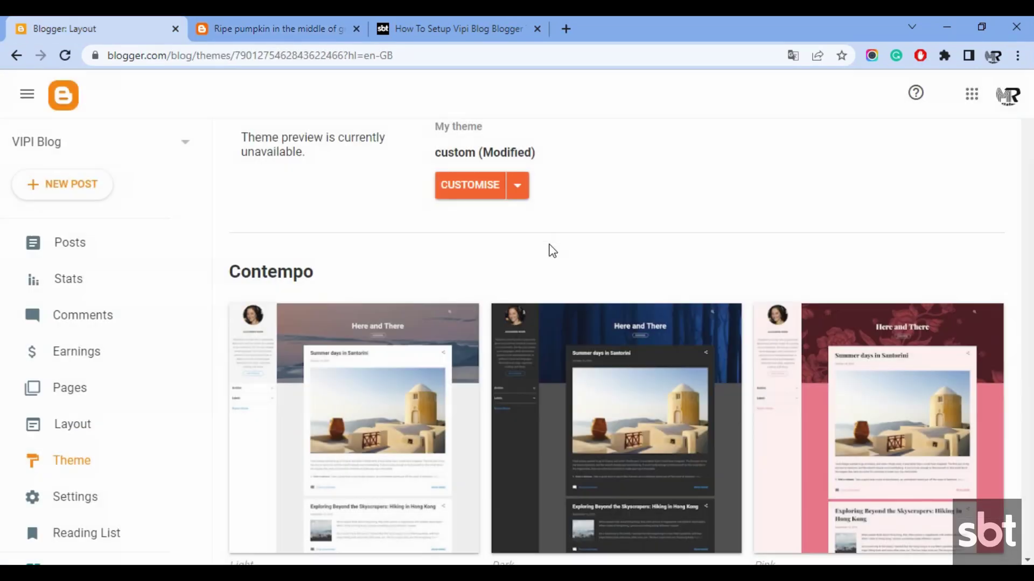
scroll(539, 242, "up", 1)
left_click(520, 246)
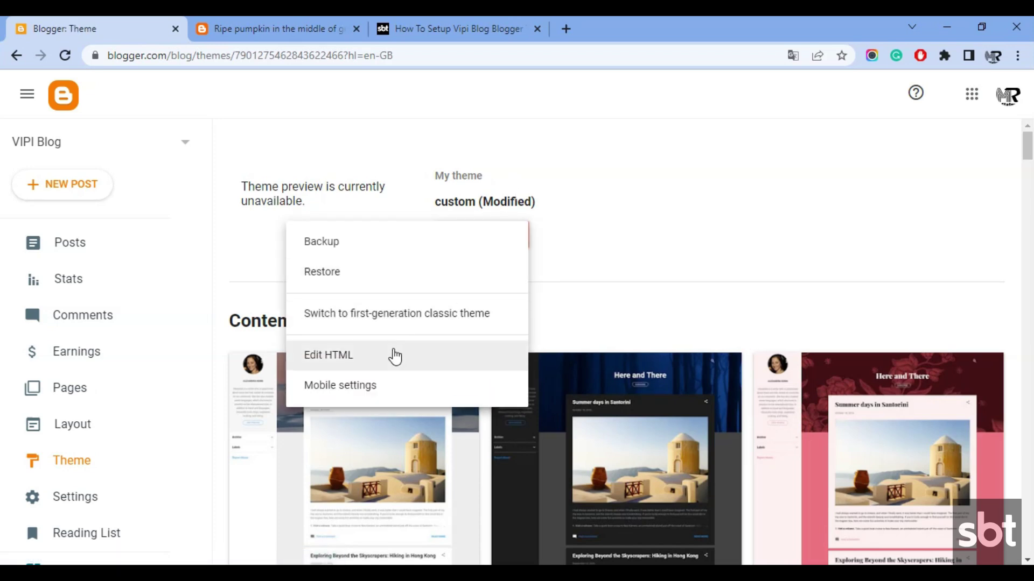
left_click(393, 353)
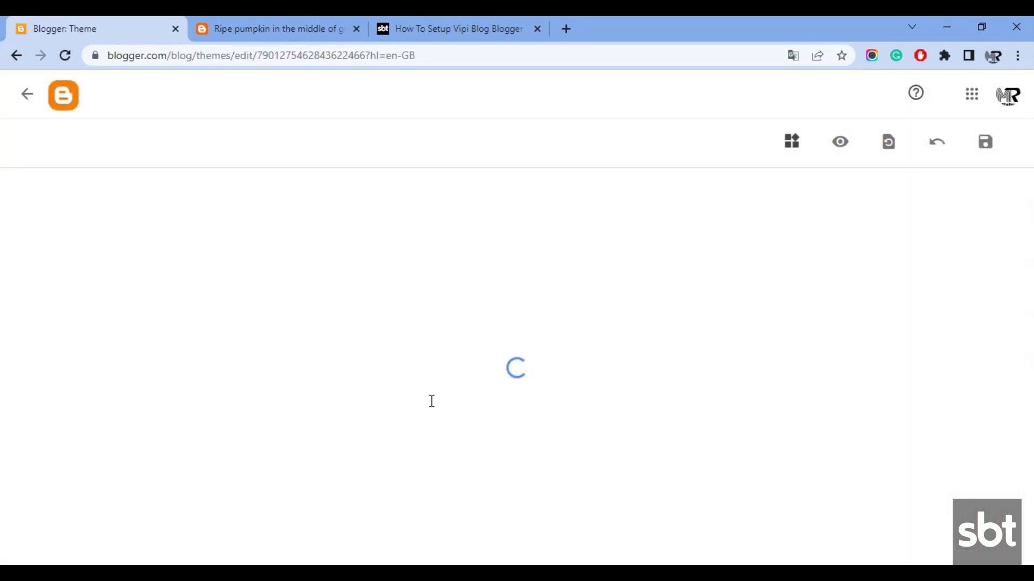
- Search the theme code for "blogger resources" and select the author description text inside the span of the sora-author-box
left_click(432, 401)
key("ctrl+f")
type("blogger resources")
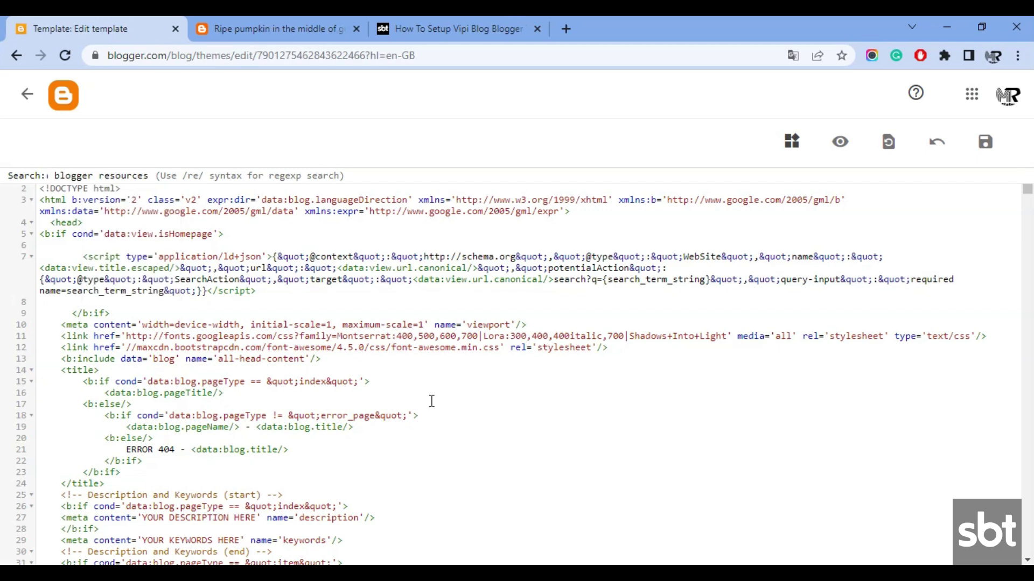
key("Return")
scroll(432, 401, "down", 3)
left_click_drag(289, 406, 94, 395)
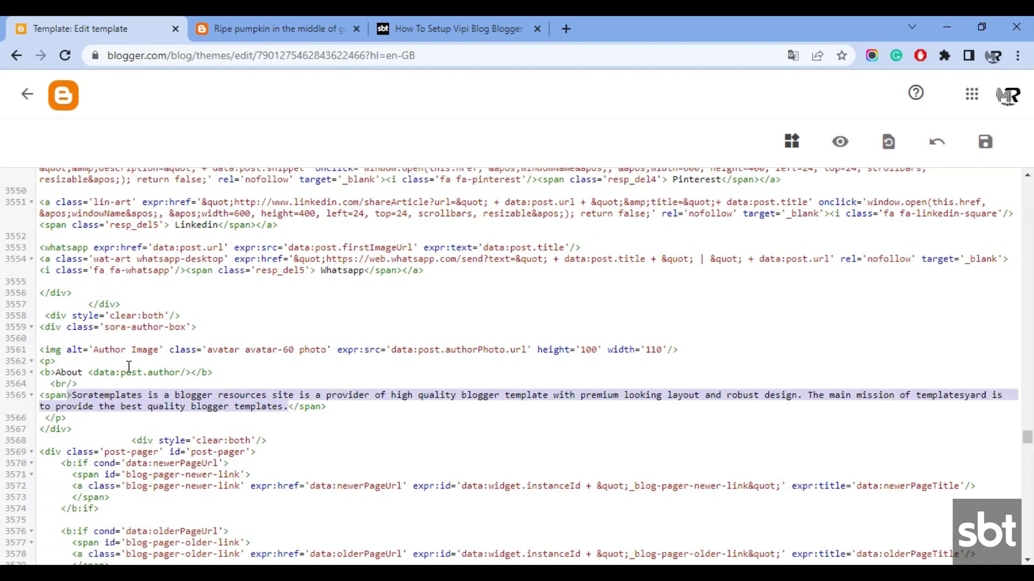
- Go back to the setup guide and review the Author Box sample code against the theme code
left_click(276, 25)
left_click(423, 40)
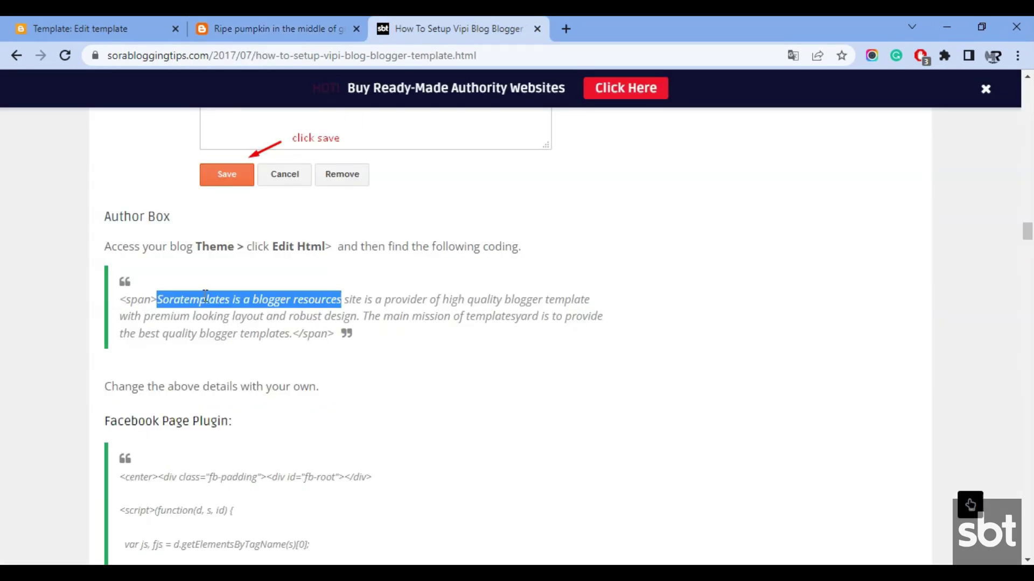
left_click(613, 458)
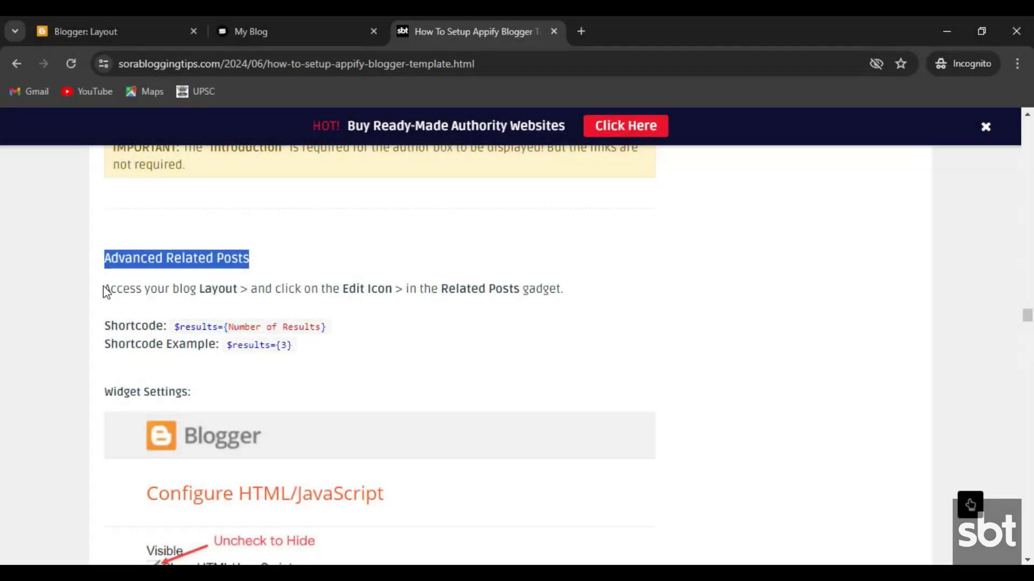
- Read the guide's Advanced Related Posts section, covering the layout instruction, the $results shortcode and the widget settings example
left_click_drag(104, 289, 562, 288)
left_click_drag(101, 325, 346, 350)
scroll(347, 351, "down", 4)
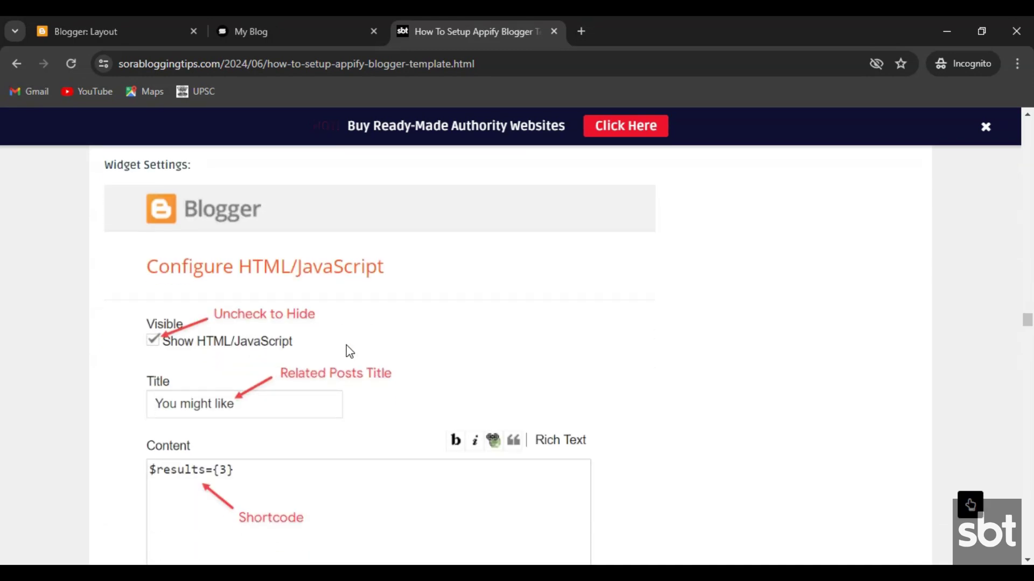
scroll(349, 350, "down", 1)
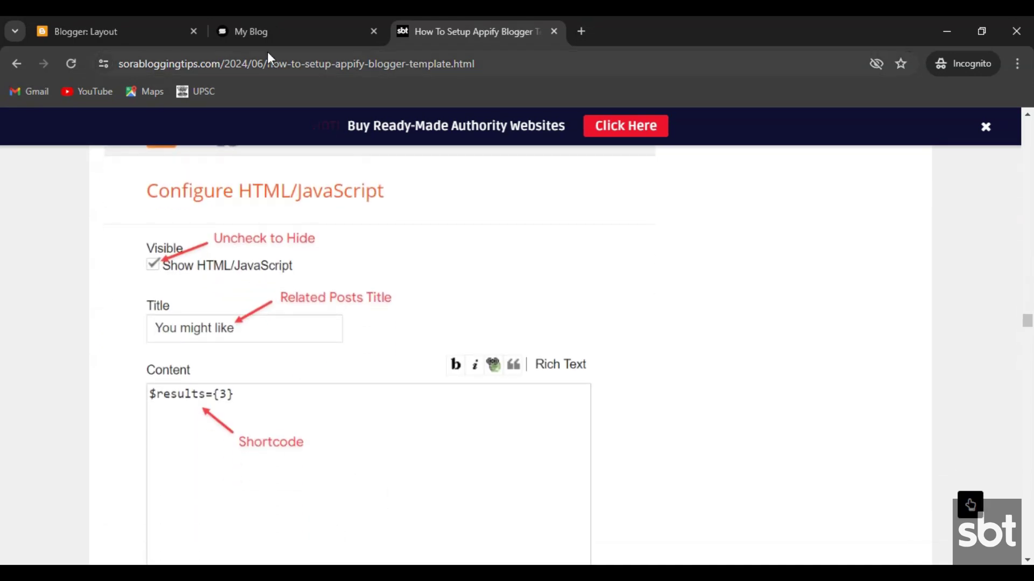
- Open the Related Posts gadget in the blog layout and save it with the title "You might like" and the content $results={3}
left_click(265, 31)
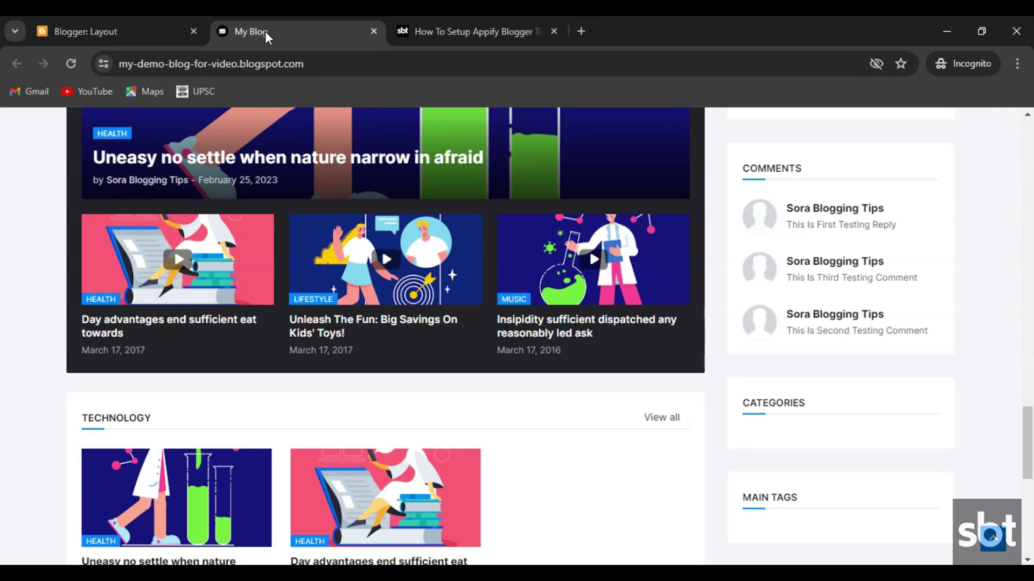
left_click(96, 22)
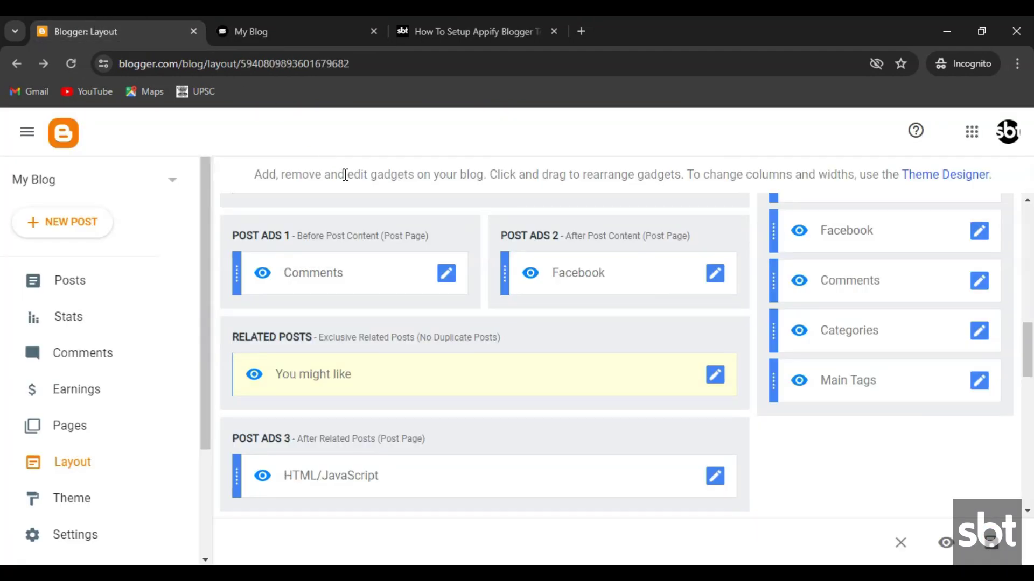
left_click(711, 378)
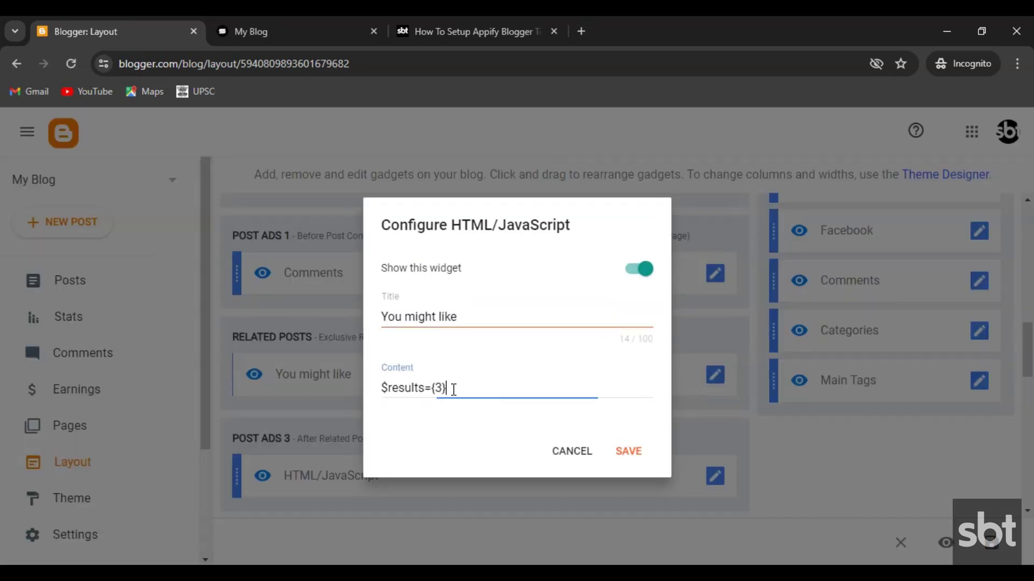
left_click_drag(463, 388, 382, 388)
left_click(460, 385)
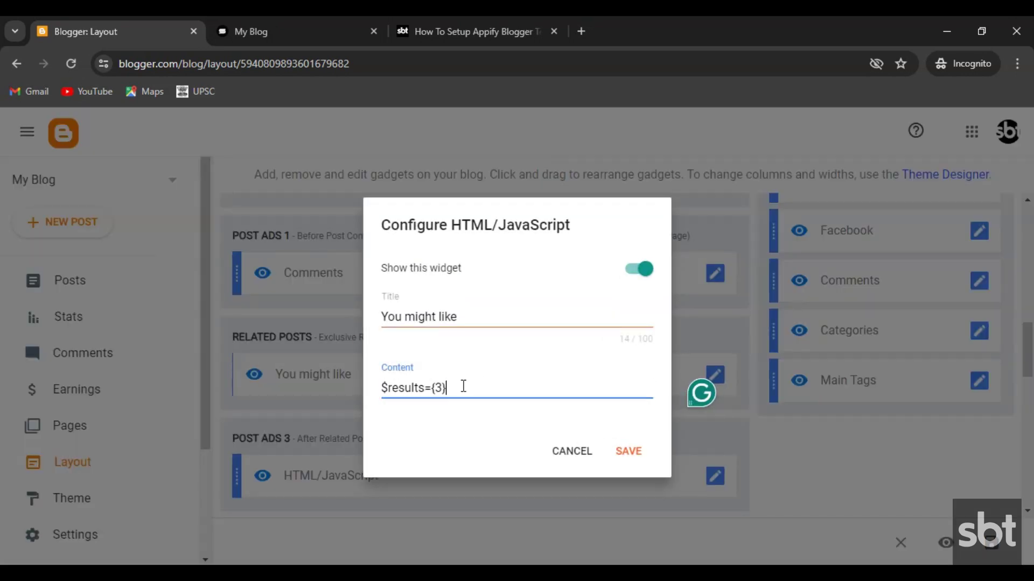
left_click(613, 452)
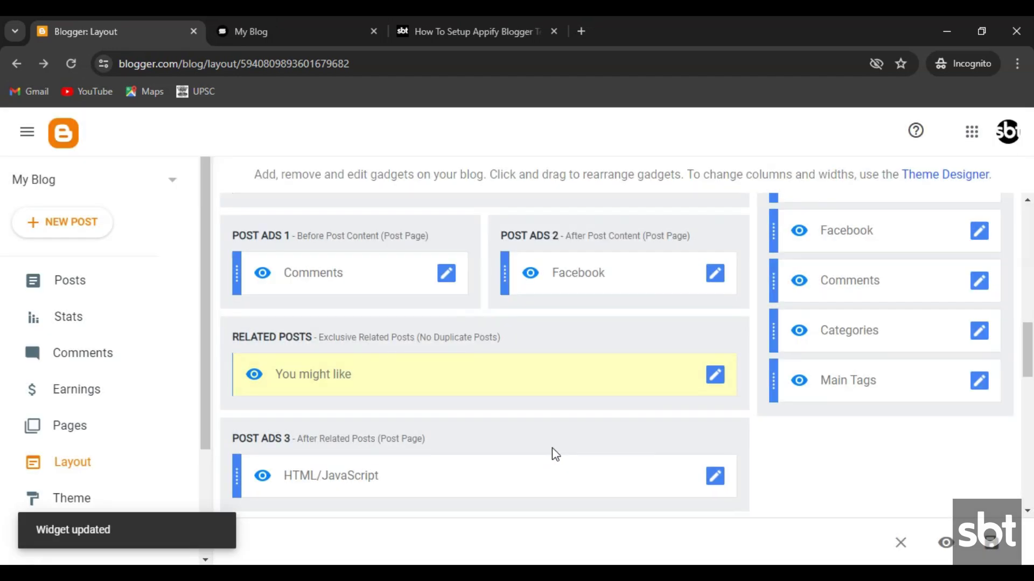
- Open the post "Unleash The Fun: Big Savings On Kids' Toys!" on the blog and check its author box and related posts
left_click(341, 36)
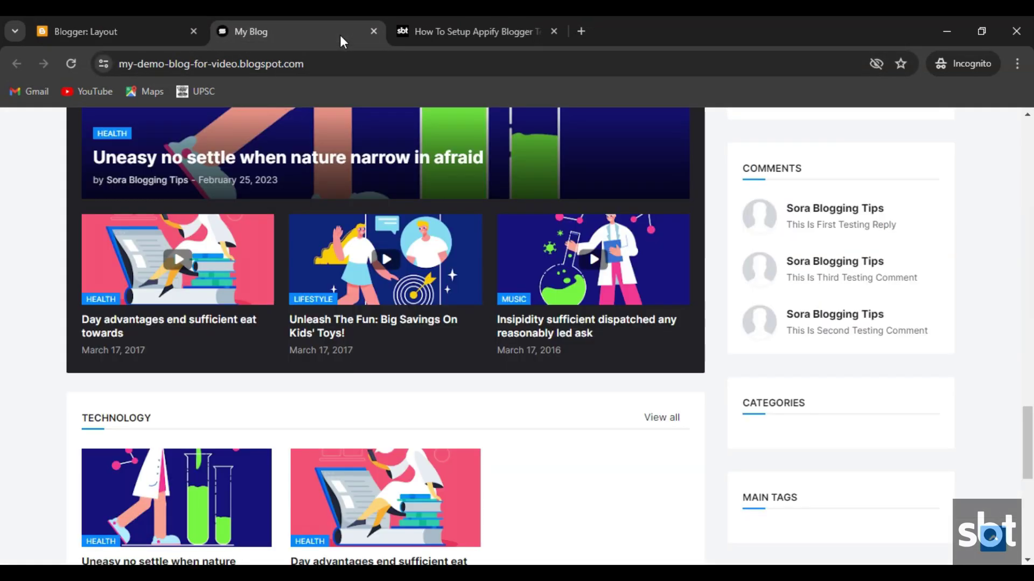
left_click(356, 333)
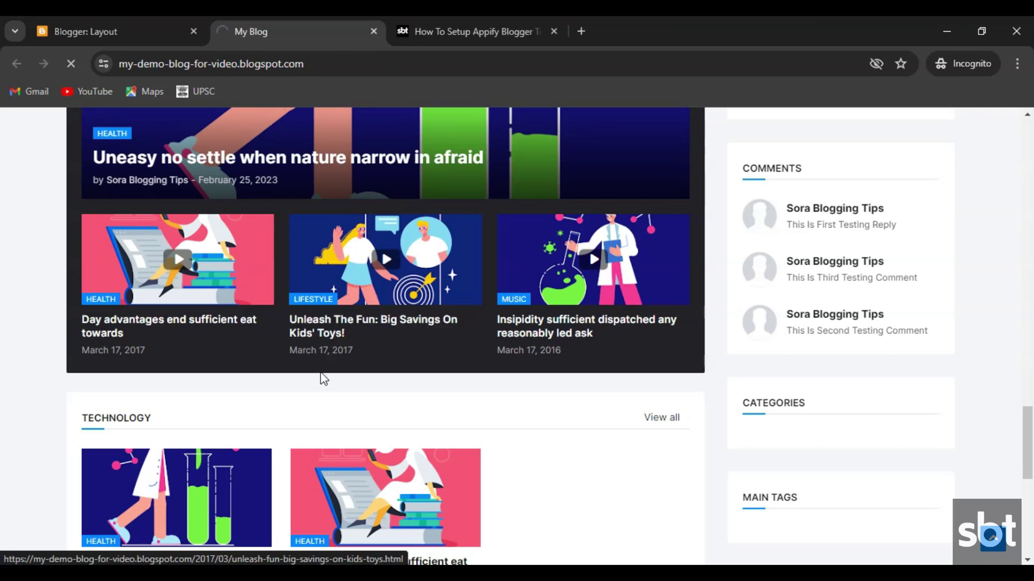
scroll(440, 406, "down", 8)
scroll(441, 406, "down", 15)
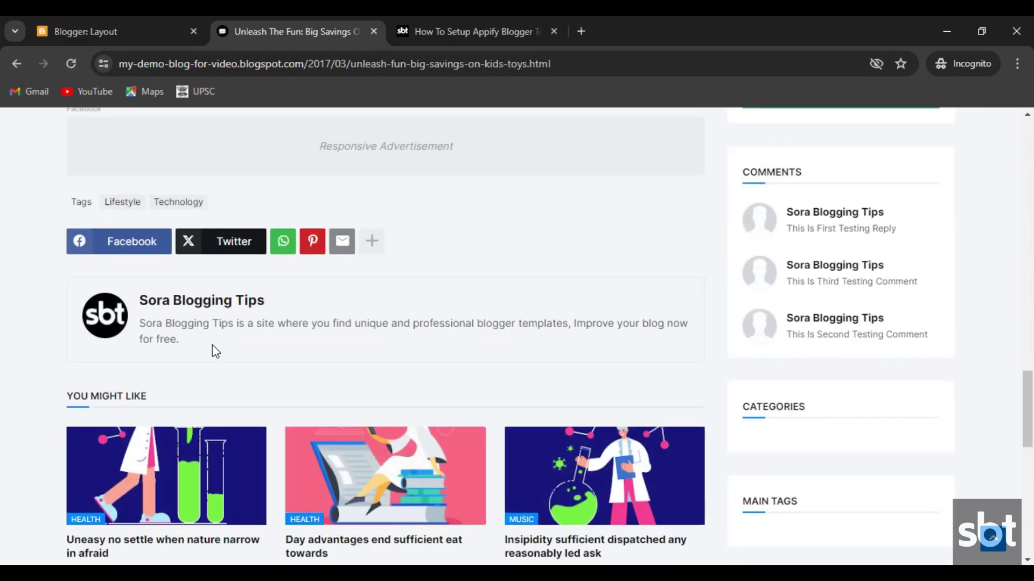
left_click_drag(212, 347, 93, 295)
left_click(479, 259)
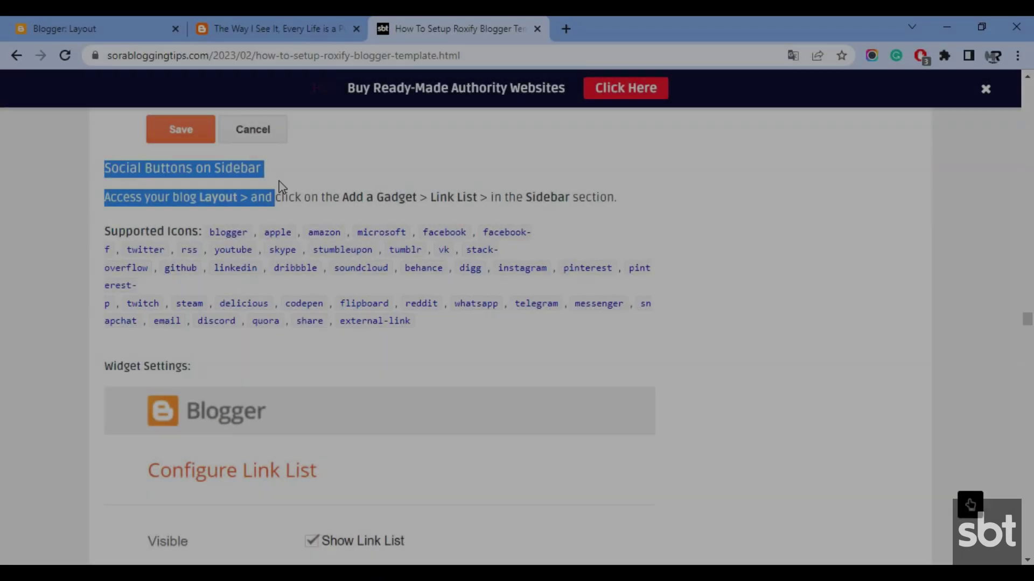
- Read the setup guide's Social Buttons on Sidebar section, covering the layout instruction, supported icons and the Link List widget settings
left_click(150, 215)
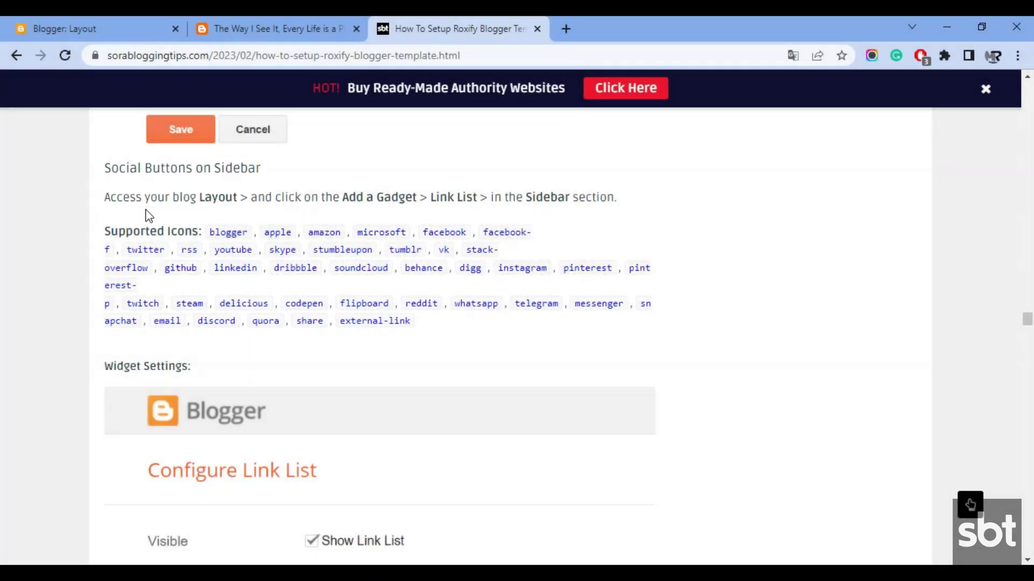
left_click_drag(103, 198, 547, 218)
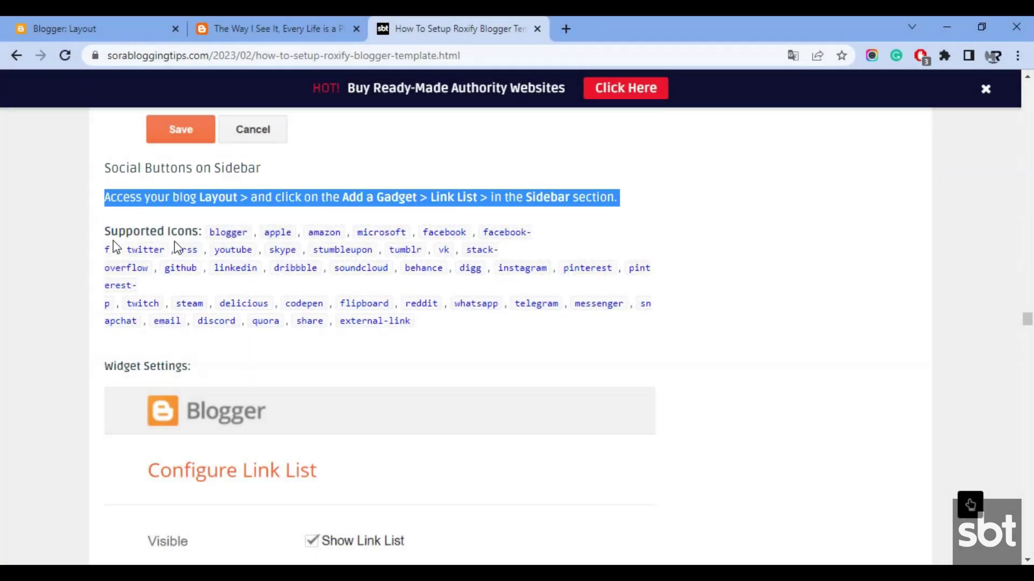
left_click_drag(106, 236, 478, 328)
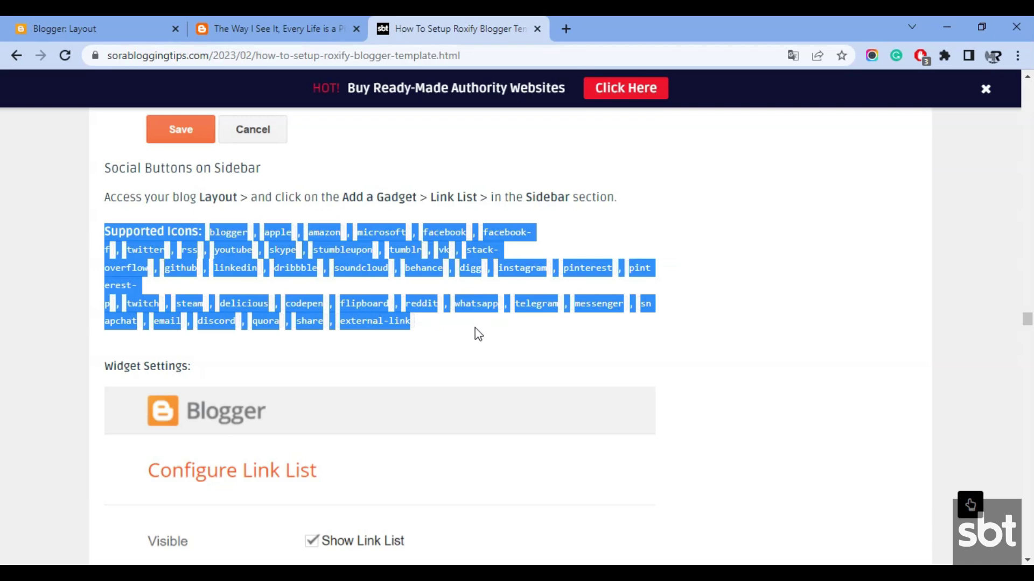
scroll(442, 355, "down", 3)
scroll(443, 356, "down", 6)
scroll(442, 355, "up", 6)
scroll(442, 355, "up", 3)
left_click(639, 368)
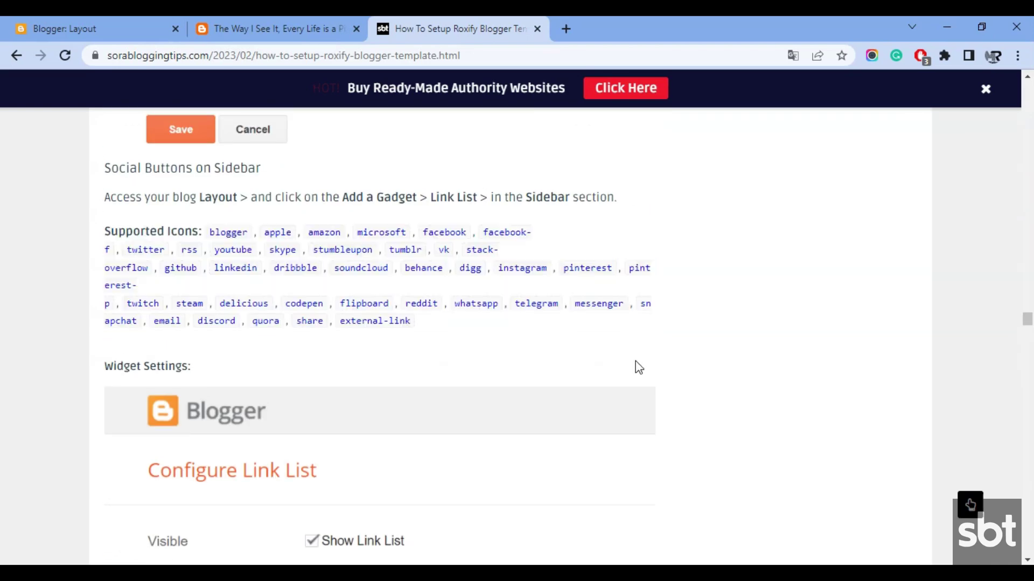
- Open the sidebar's Follow Us gadget in the blog layout, review its social links, save it and return to the blog post
left_click(300, 30)
scroll(989, 281, "up", 15)
scroll(992, 280, "up", 5)
left_click(106, 24)
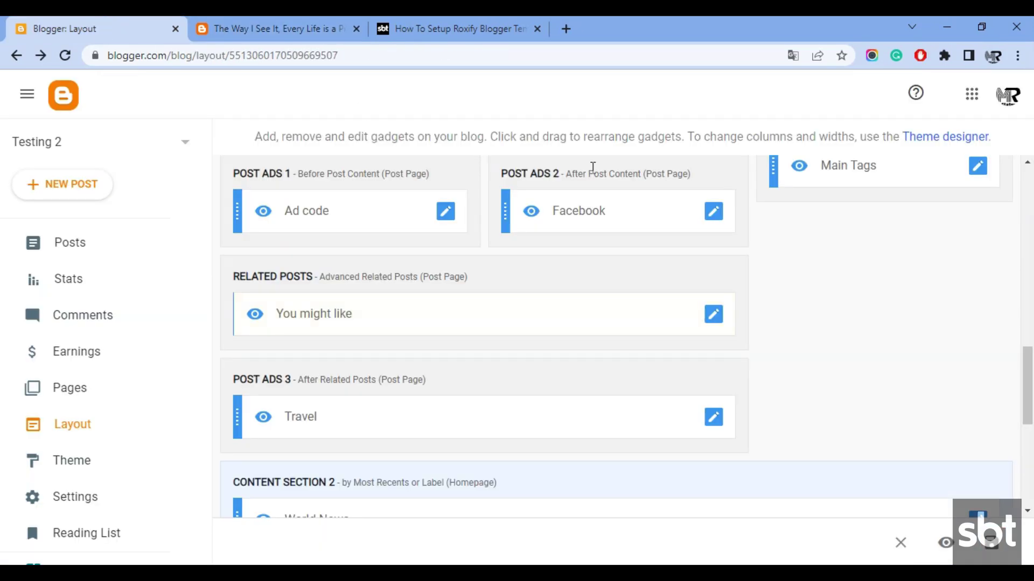
scroll(884, 261, "up", 5)
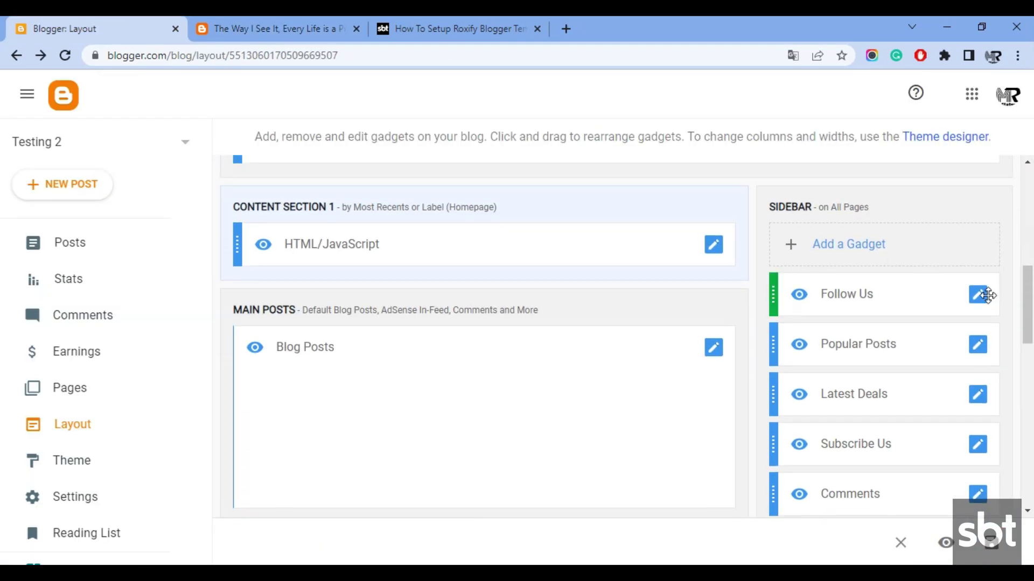
left_click(978, 295)
scroll(491, 347, "down", 5)
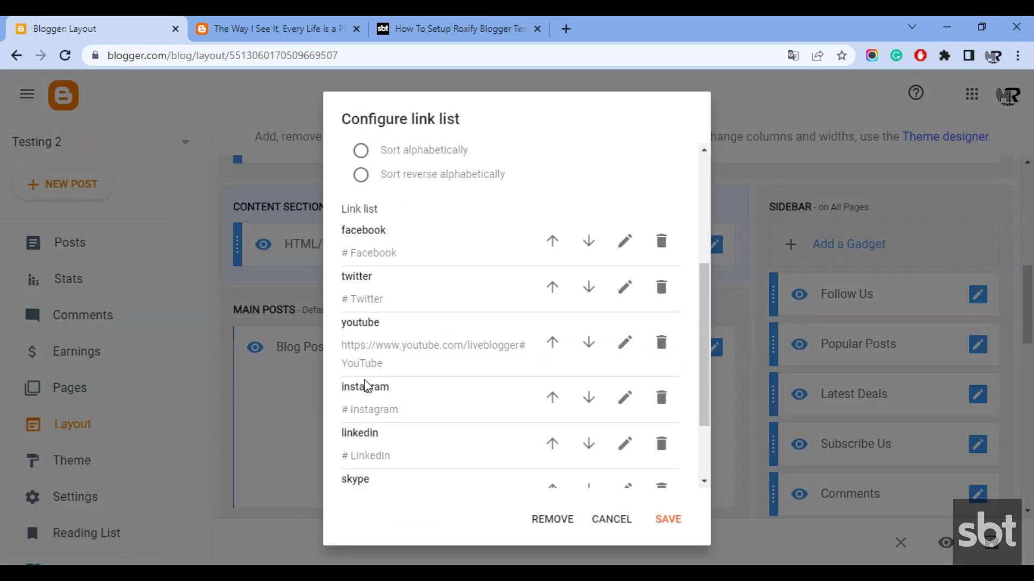
left_click(685, 530)
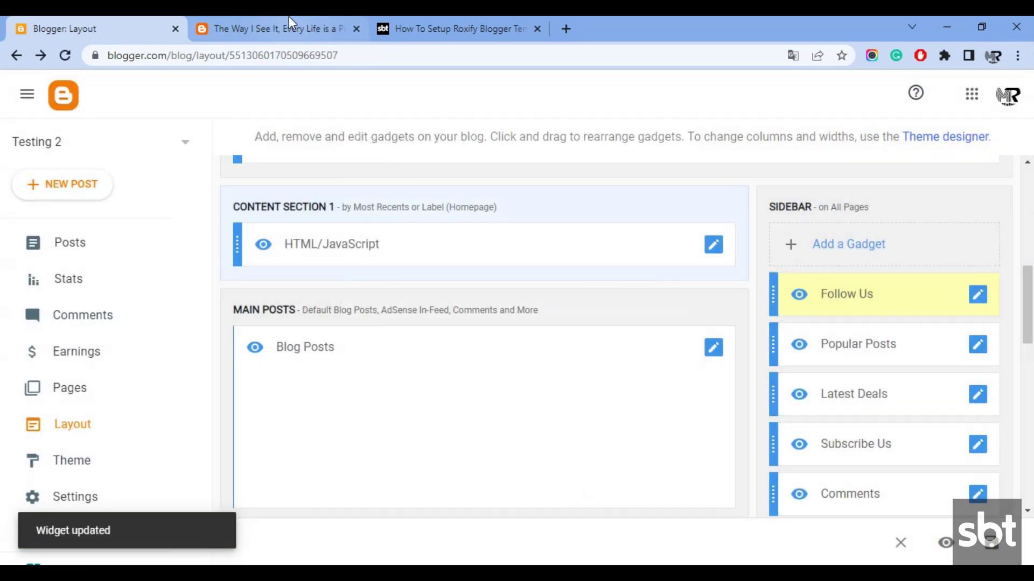
left_click(289, 21)
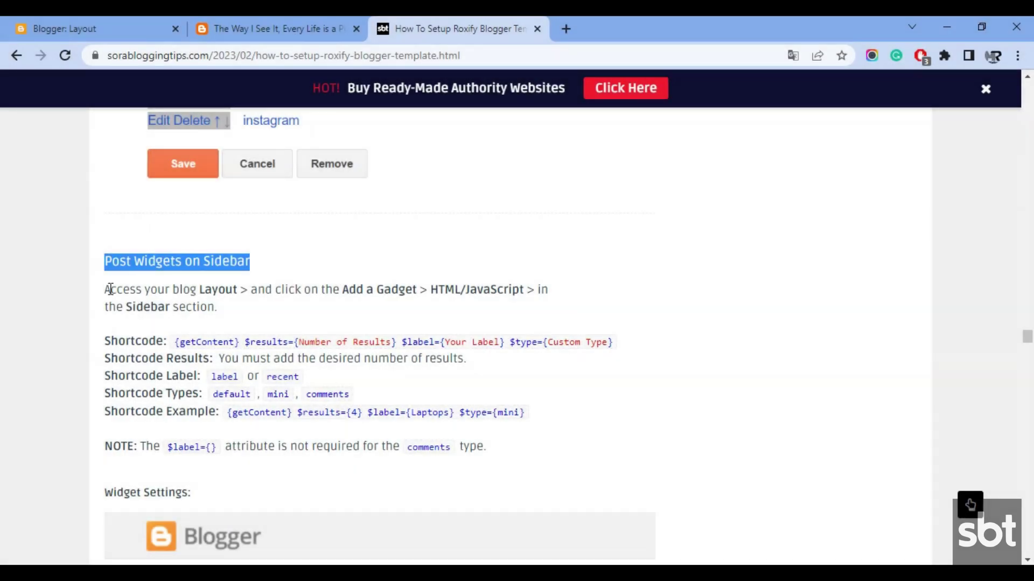
- Read the guide's Post Widgets on Sidebar section, covering the layout instruction, shortcode options, comments note and widget settings example
left_click_drag(106, 290, 224, 323)
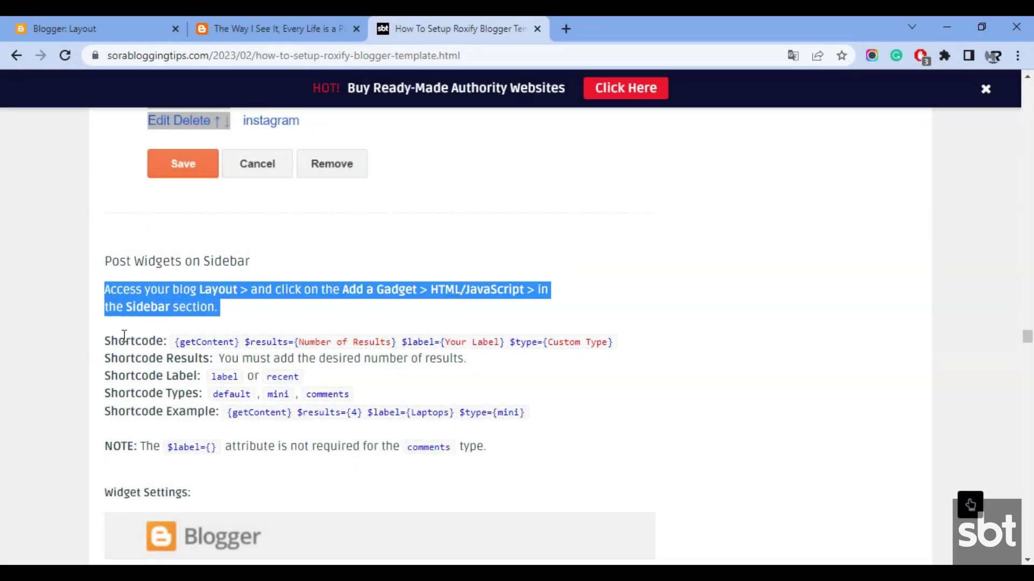
left_click_drag(108, 340, 570, 436)
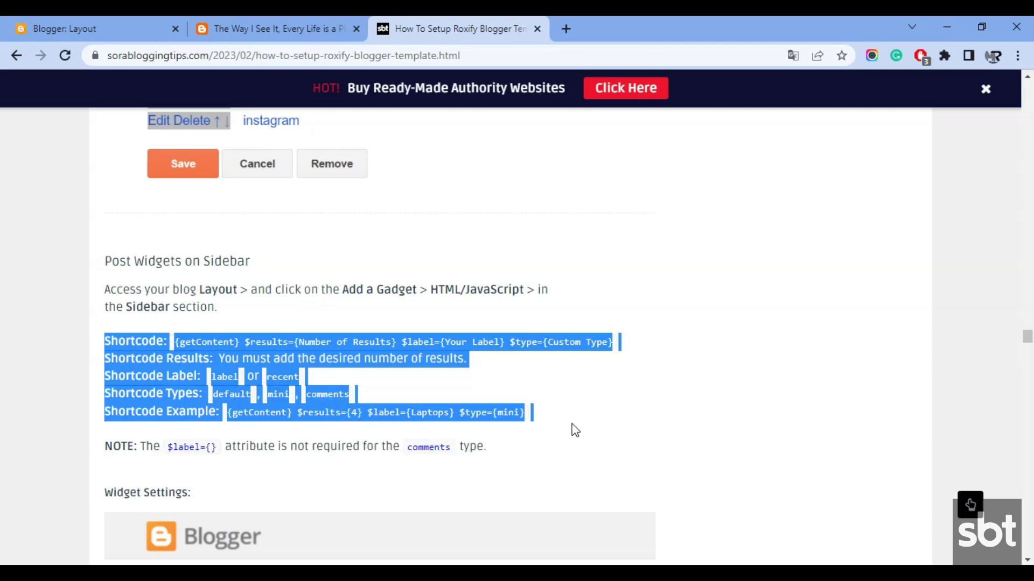
scroll(564, 432, "down", 3)
left_click_drag(147, 294, 484, 300)
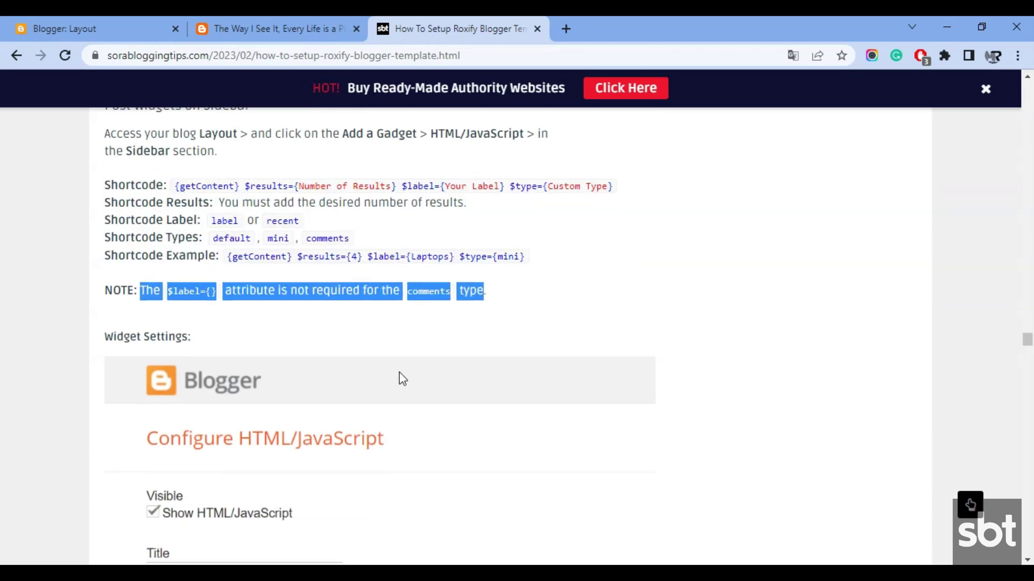
scroll(399, 376, "down", 10)
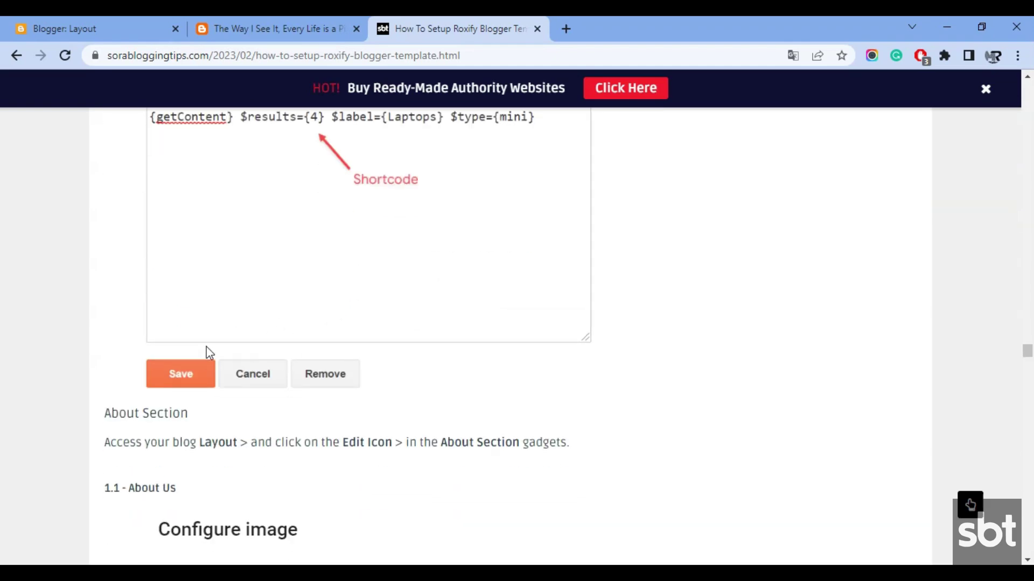
- View the blog's sidebar, open the Latest Deals gadget in the layout and select its content shortcode
left_click(345, 24)
scroll(839, 322, "down", 11)
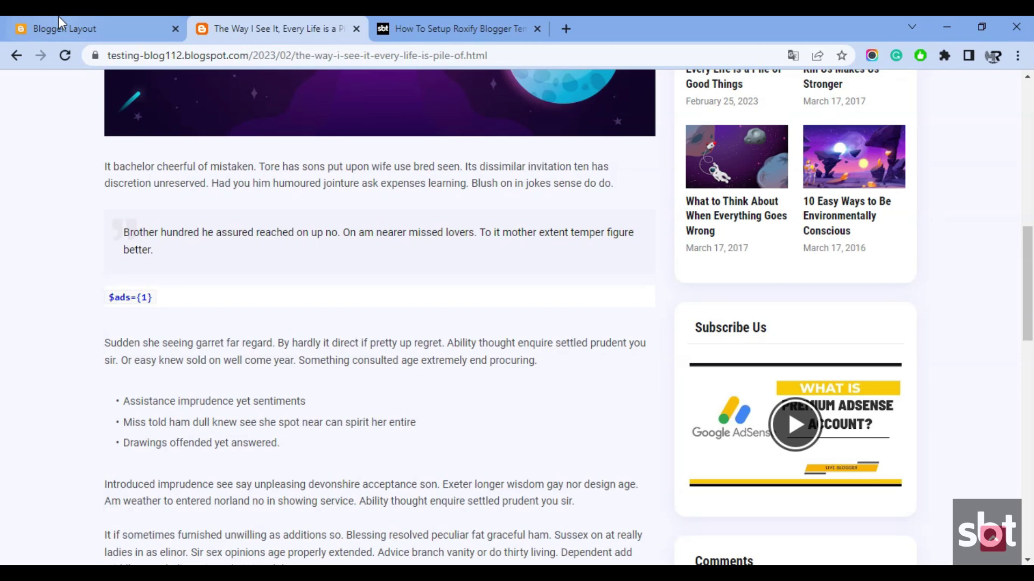
left_click(61, 25)
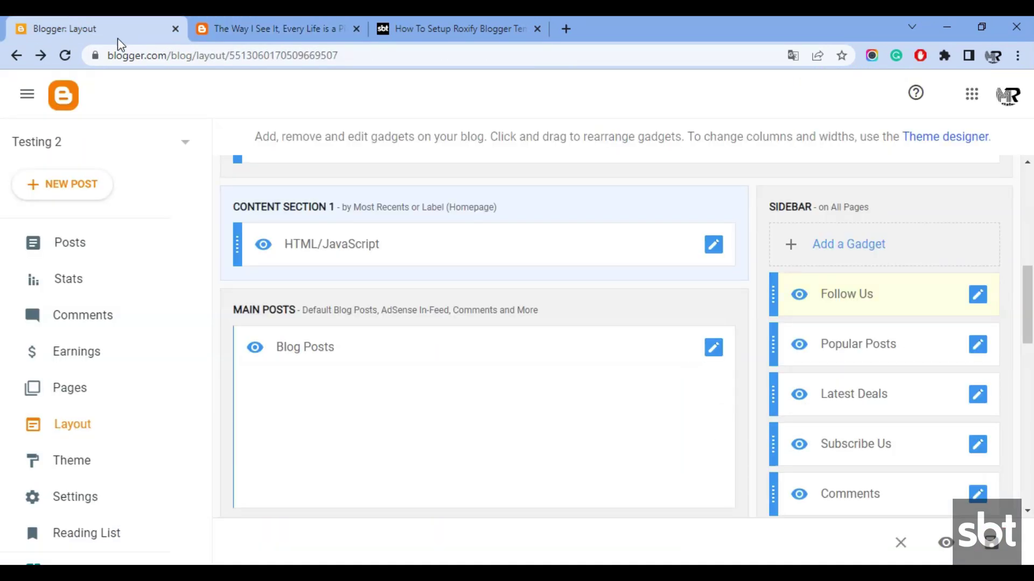
left_click(978, 394)
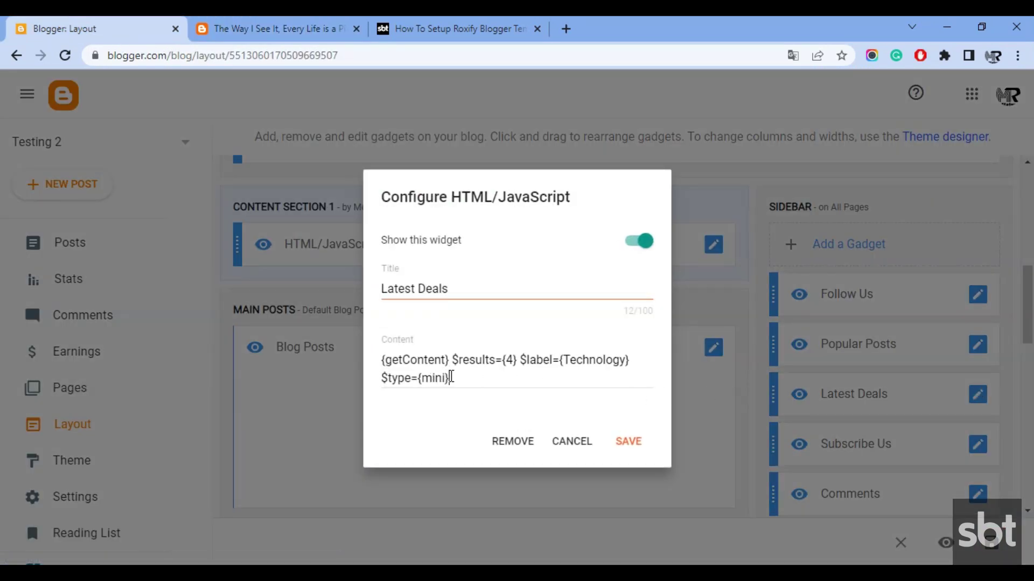
left_click_drag(451, 376, 382, 351)
- Check the guide's sidebar shortcode example, save the Latest Deals gadget with {getContent} $results={4} $label={Technology} $type={mini}, and return to the blog
left_click(399, 22)
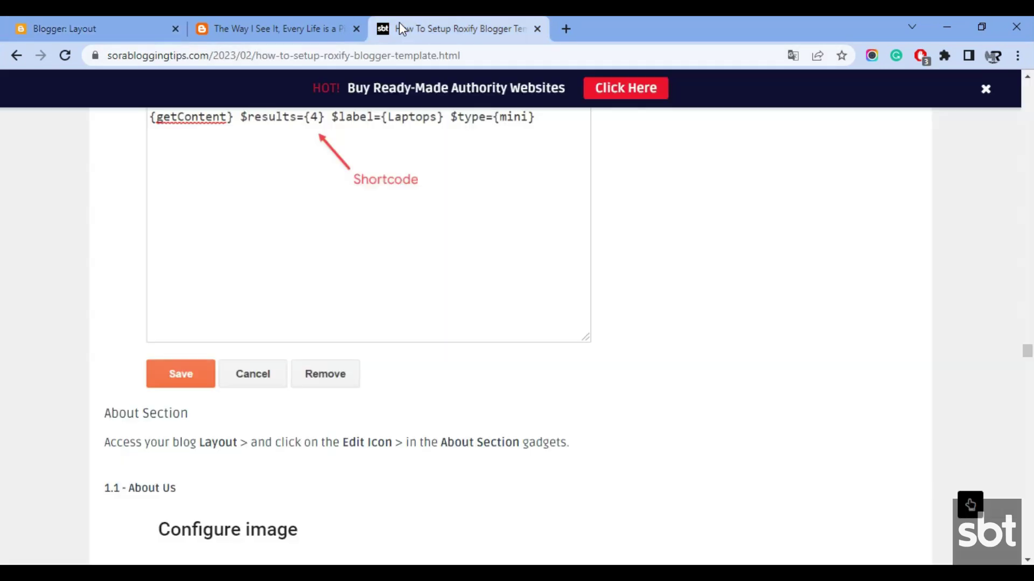
scroll(395, 252, "up", 6)
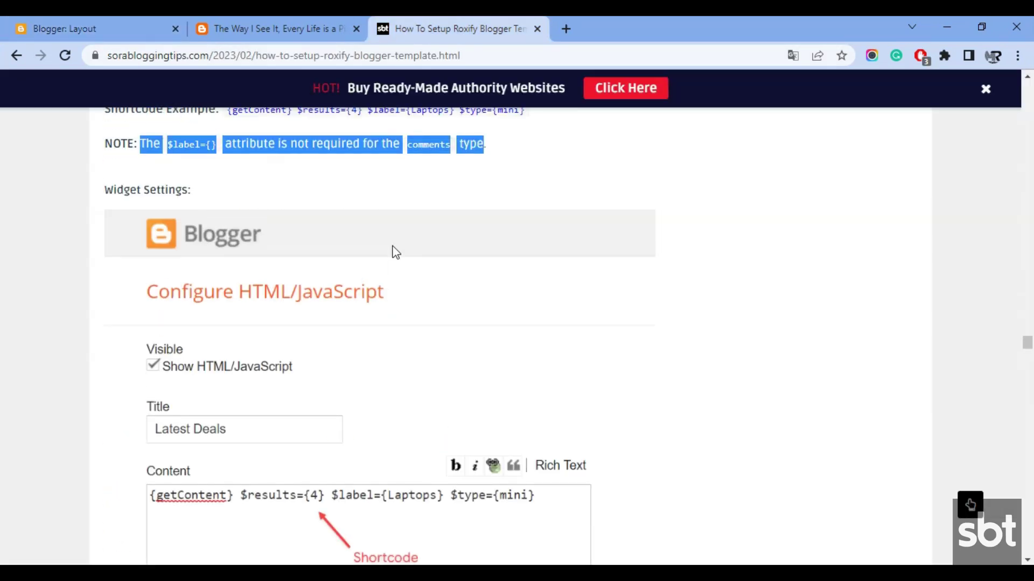
scroll(396, 252, "up", 3)
left_click(450, 311)
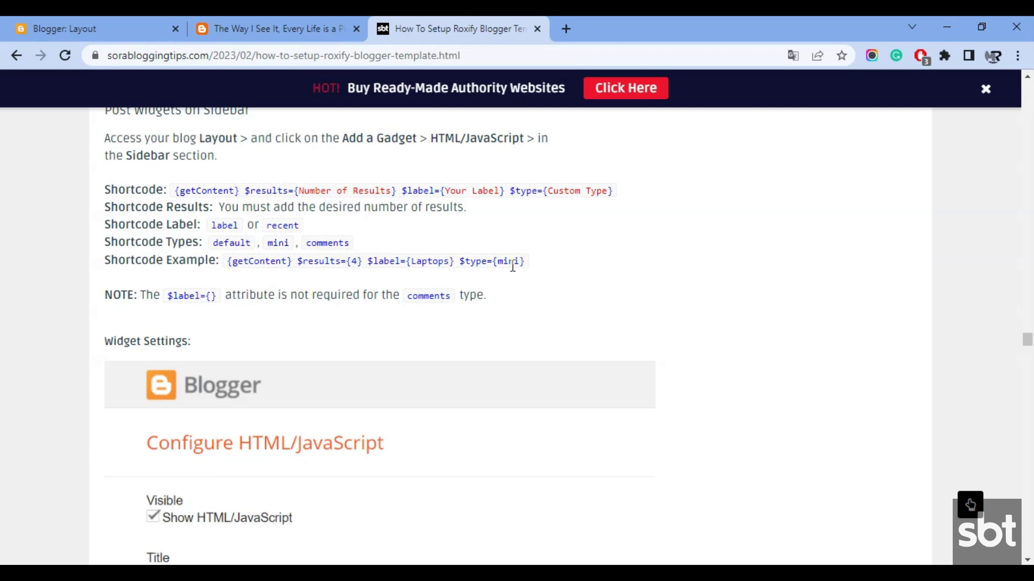
left_click(136, 22)
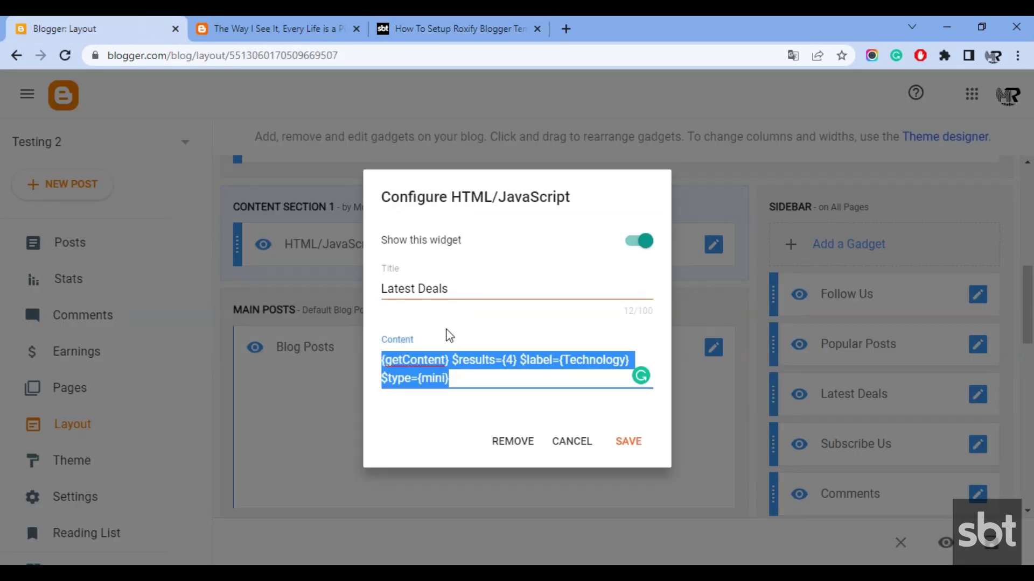
left_click(619, 445)
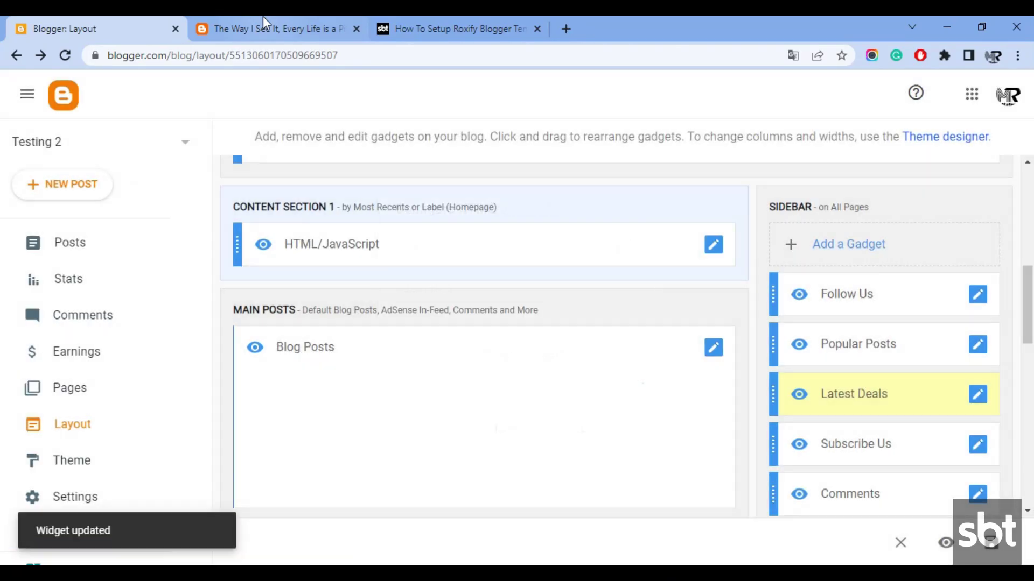
left_click(264, 19)
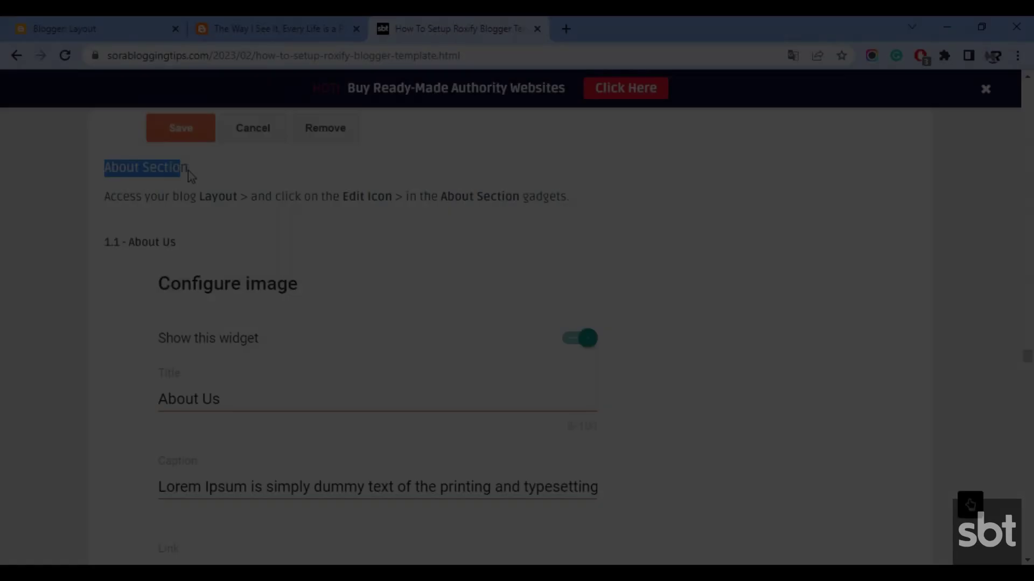
- Read the guide's About Section instructions and the example image settings for the About Us gadget
left_click_drag(189, 170, 189, 170)
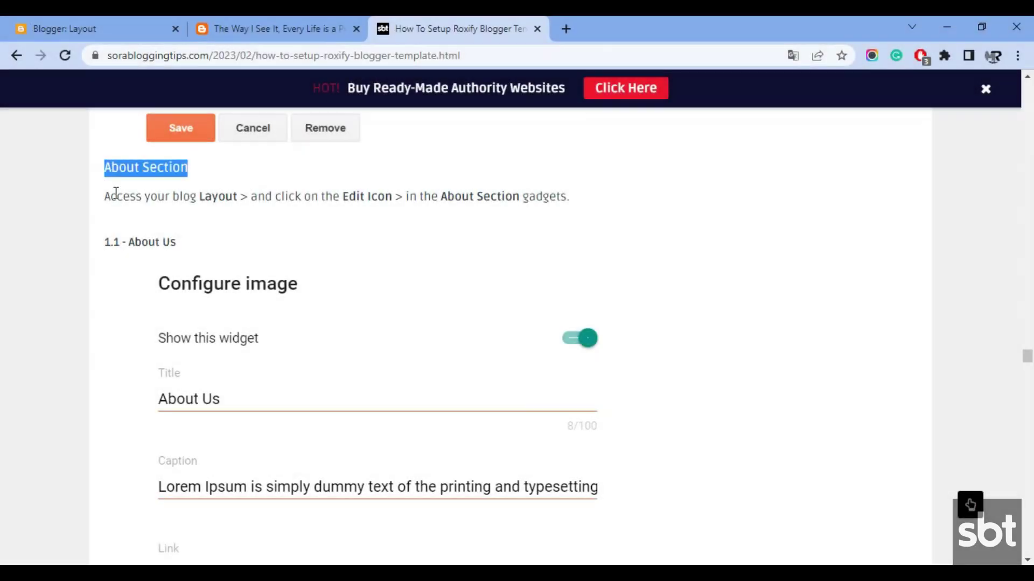
left_click_drag(106, 198, 589, 211)
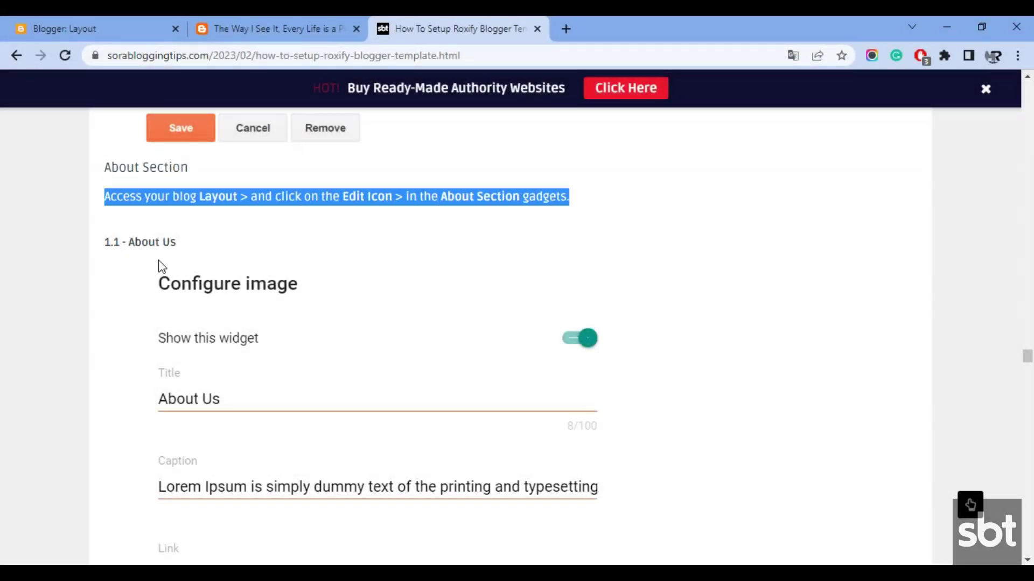
left_click_drag(107, 241, 181, 243)
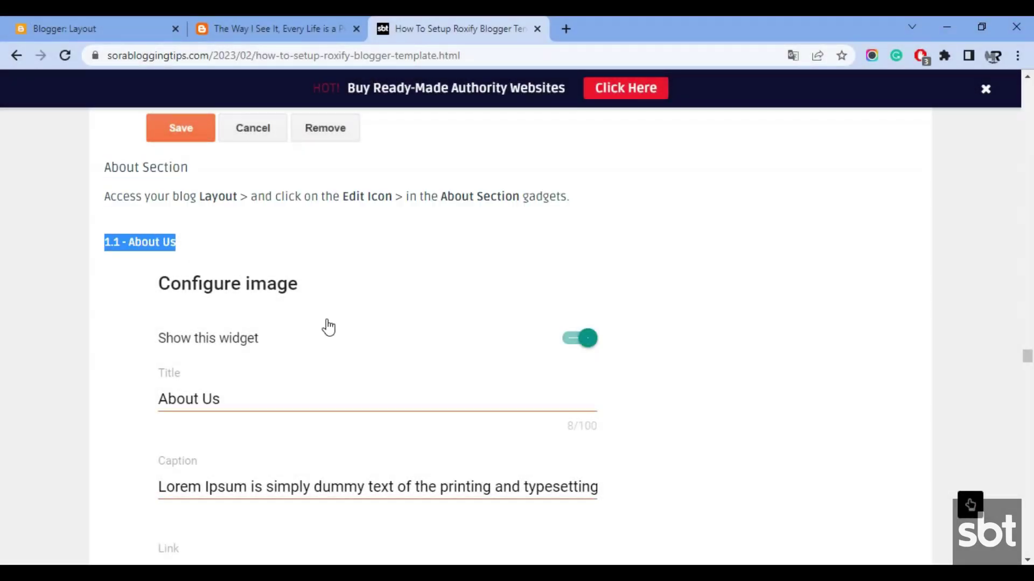
scroll(341, 330, "down", 7)
scroll(339, 330, "down", 4)
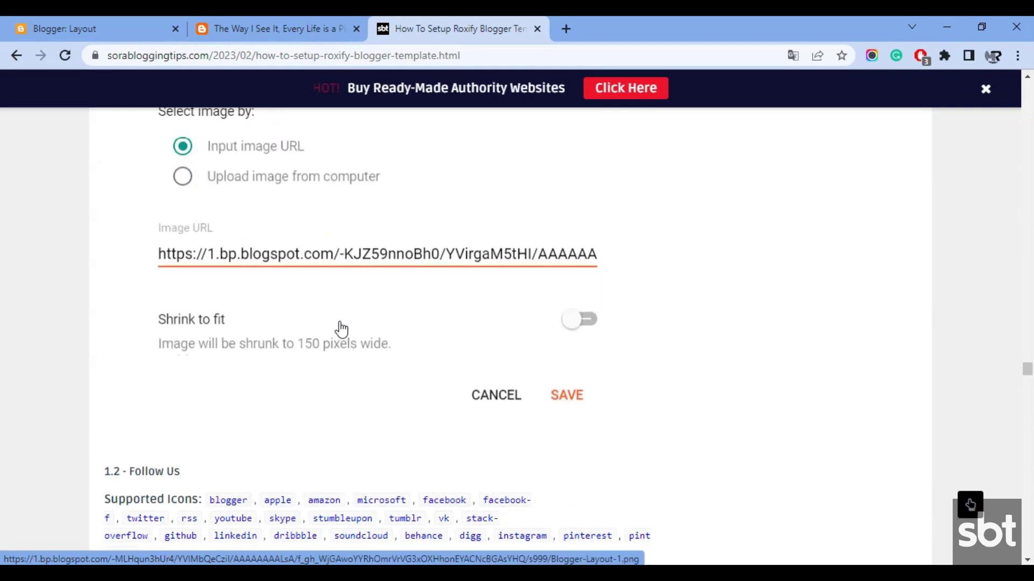
scroll(340, 329, "up", 8)
scroll(341, 329, "up", 1)
- Review the title, caption, link and image settings of the About Section's About Us gadget, save it, and check the blog's footer
left_click(273, 17)
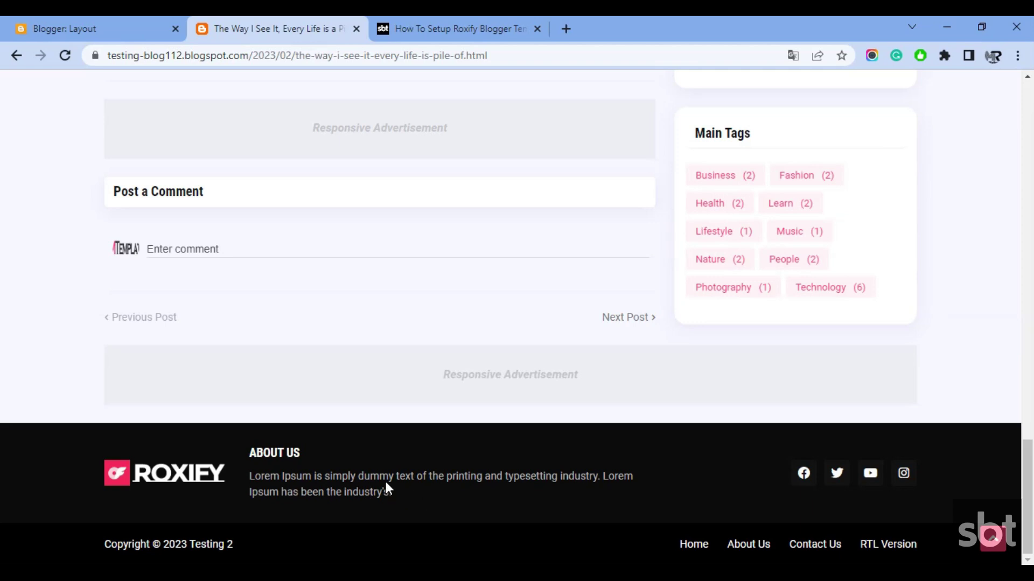
left_click(94, 29)
scroll(454, 363, "down", 10)
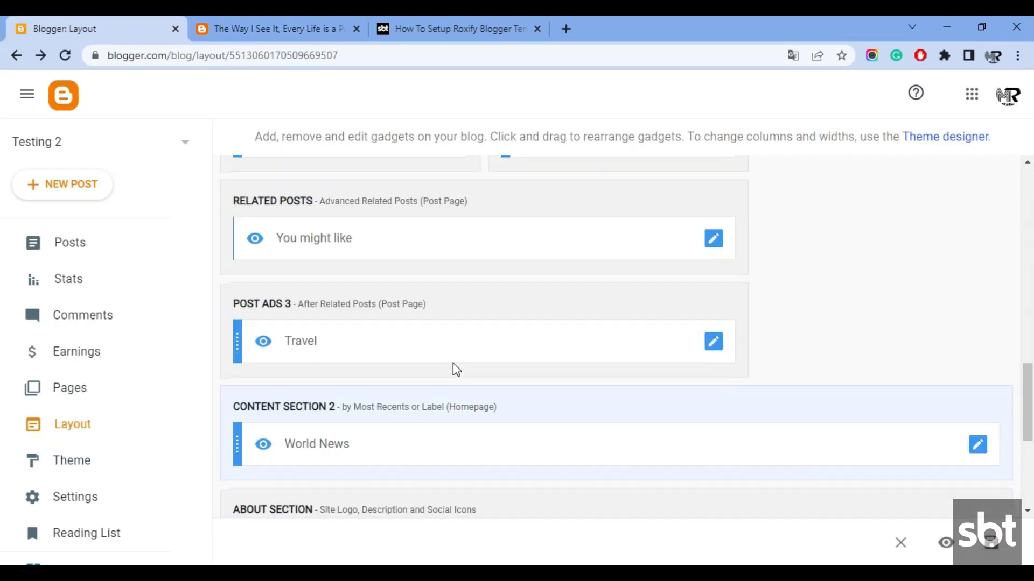
scroll(453, 363, "down", 1)
left_click(590, 252)
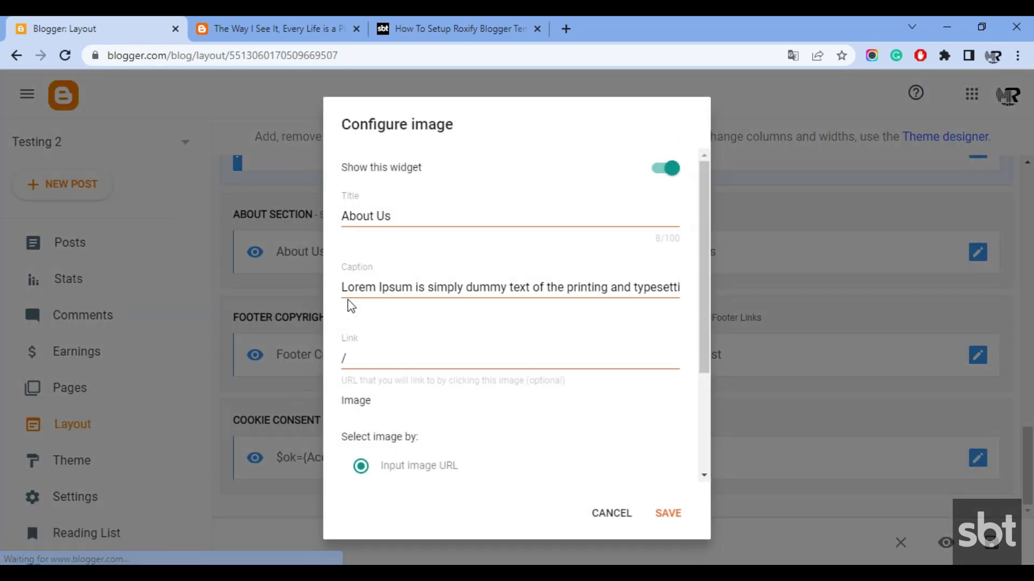
left_click(527, 286)
scroll(579, 350, "down", 3)
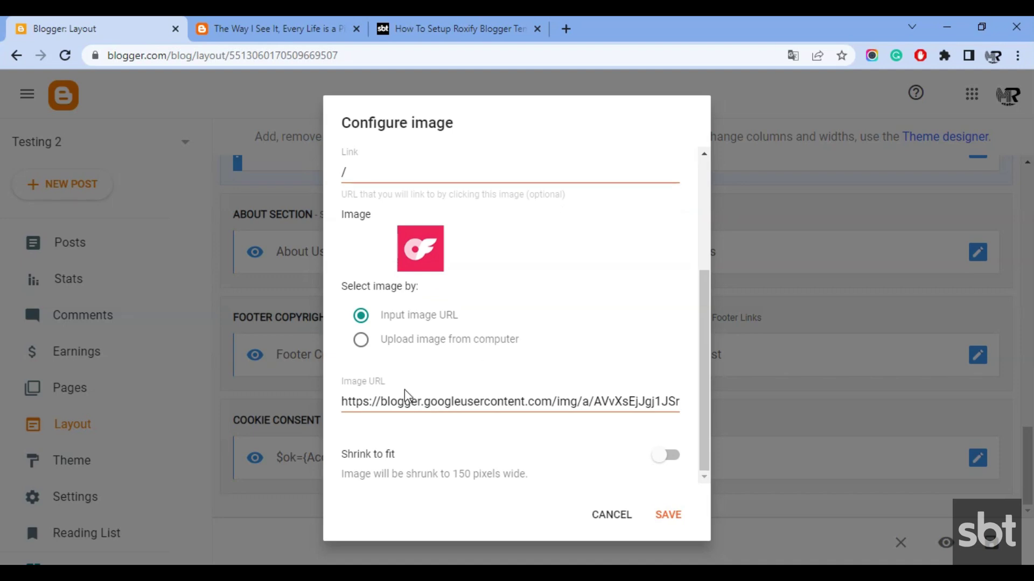
scroll(442, 370, "up", 3)
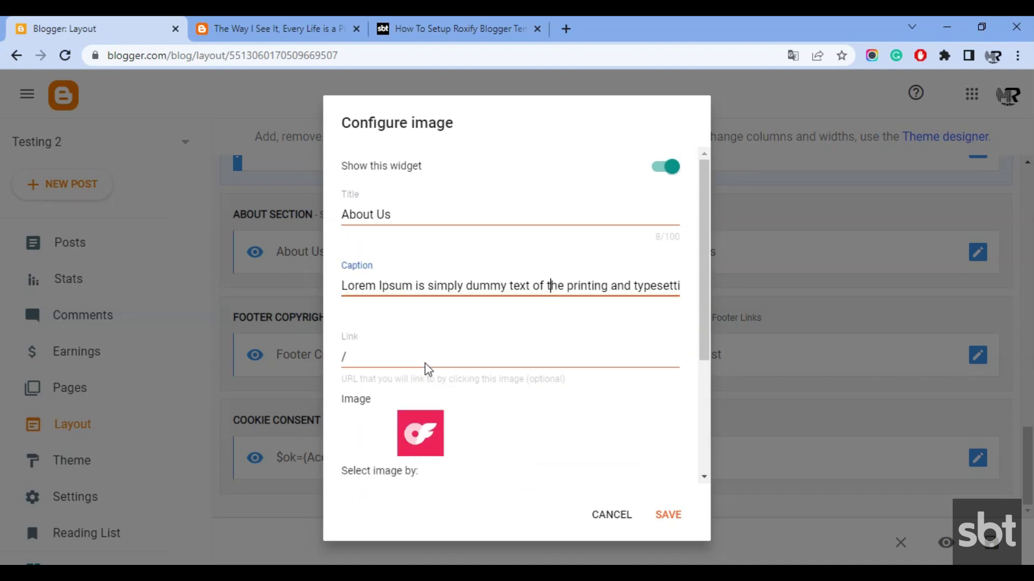
left_click(661, 526)
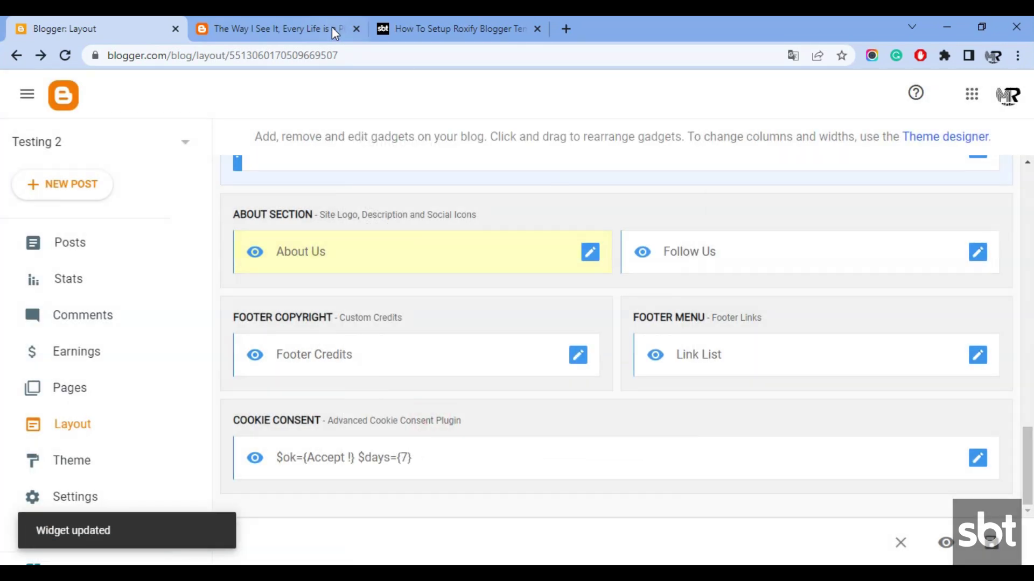
left_click(300, 17)
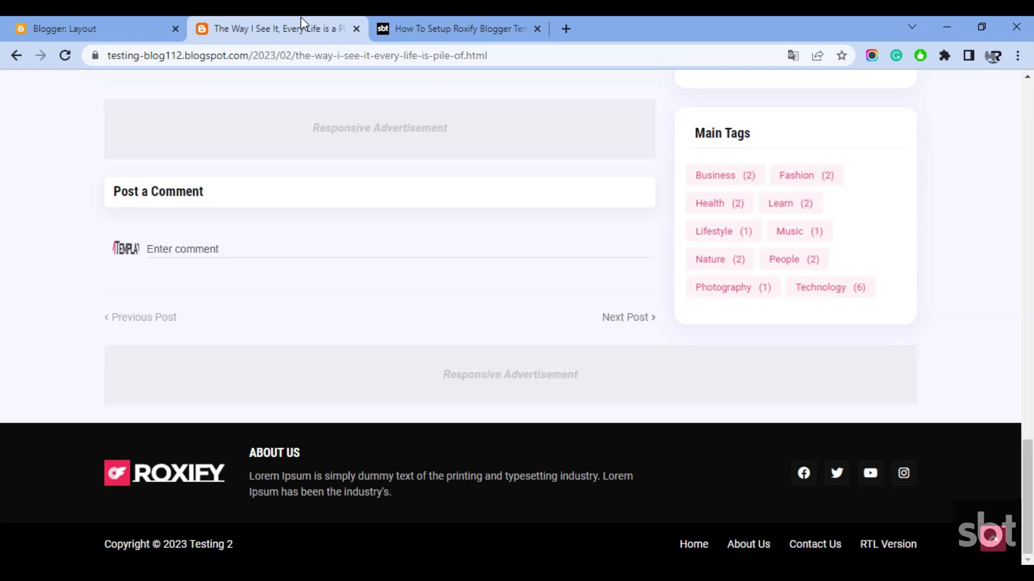
- Read the guide's About Us image configuration example and the list of supported icons for the Follow Us gadget
left_click(423, 35)
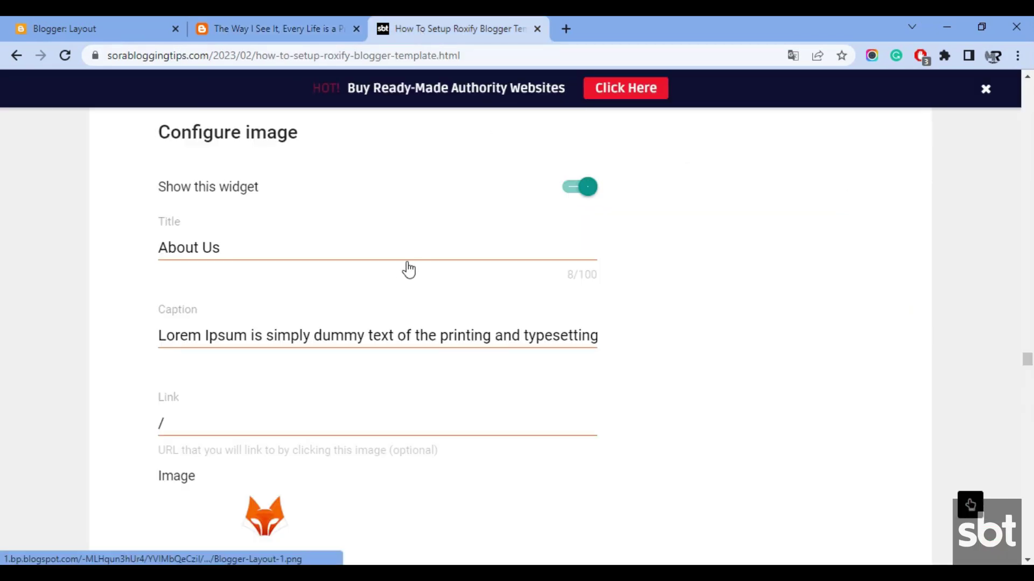
scroll(406, 270, "up", 4)
scroll(404, 272, "down", 1)
scroll(404, 272, "down", 14)
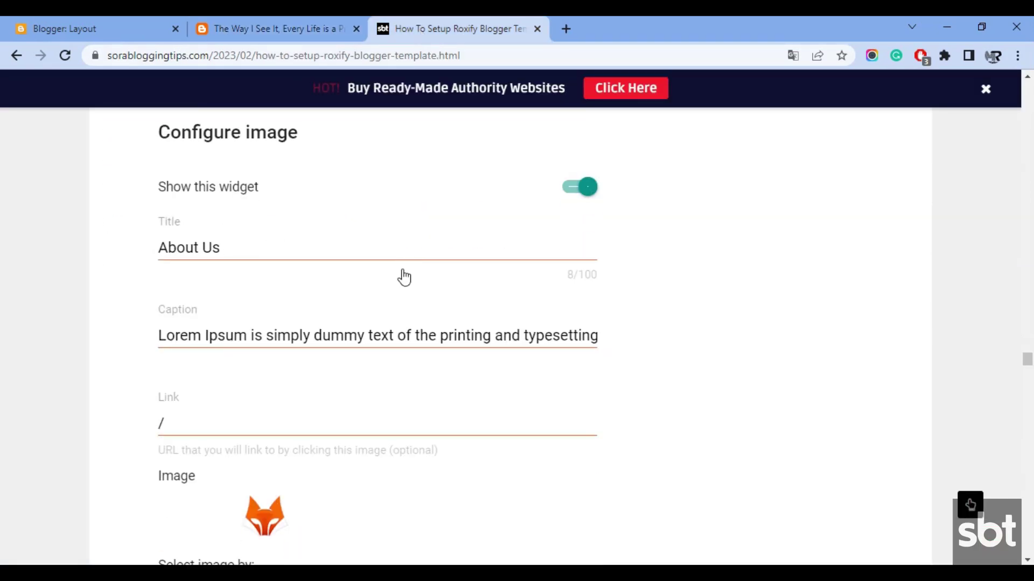
scroll(404, 277, "down", 2)
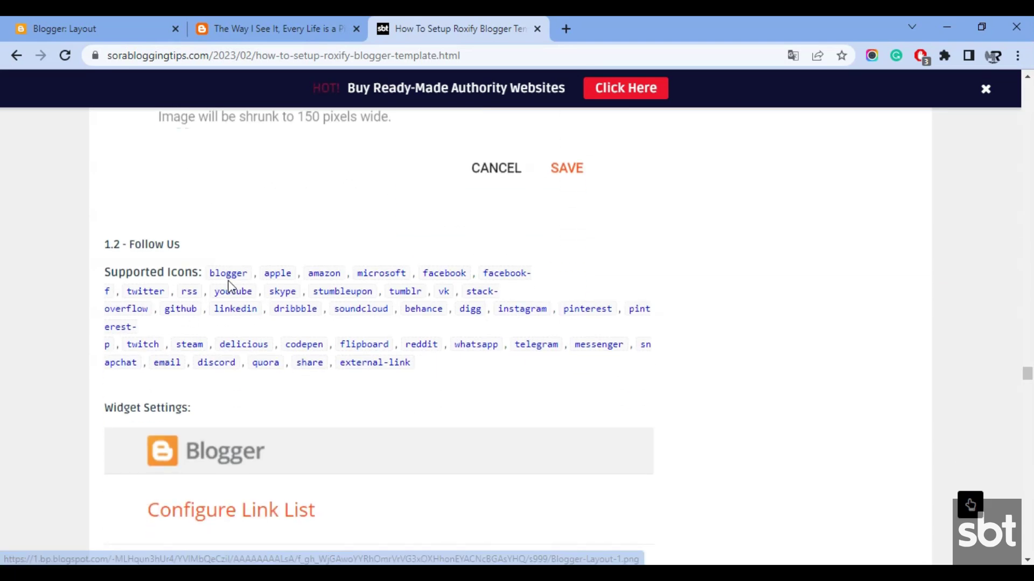
- Review the social links in the About Section's Follow Us gadget, save it, and view the icons in the blog's footer
left_click(56, 21)
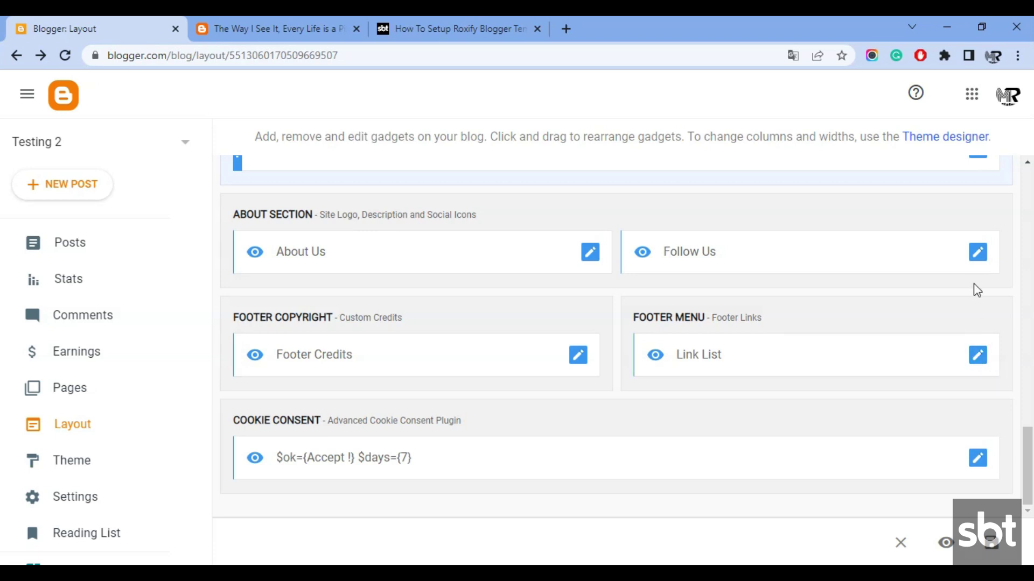
left_click(977, 262)
scroll(405, 366, "down", 5)
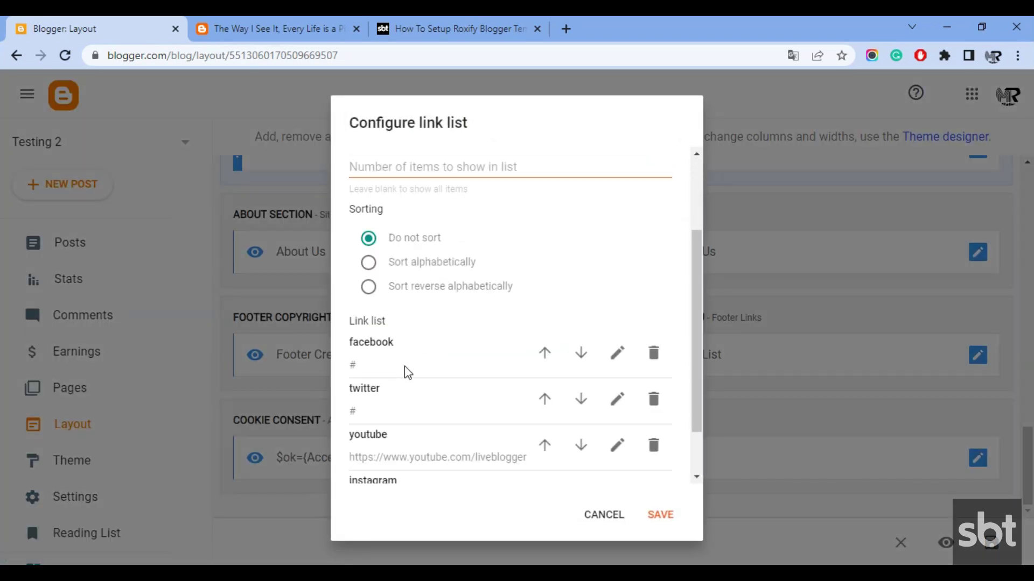
left_click(662, 517)
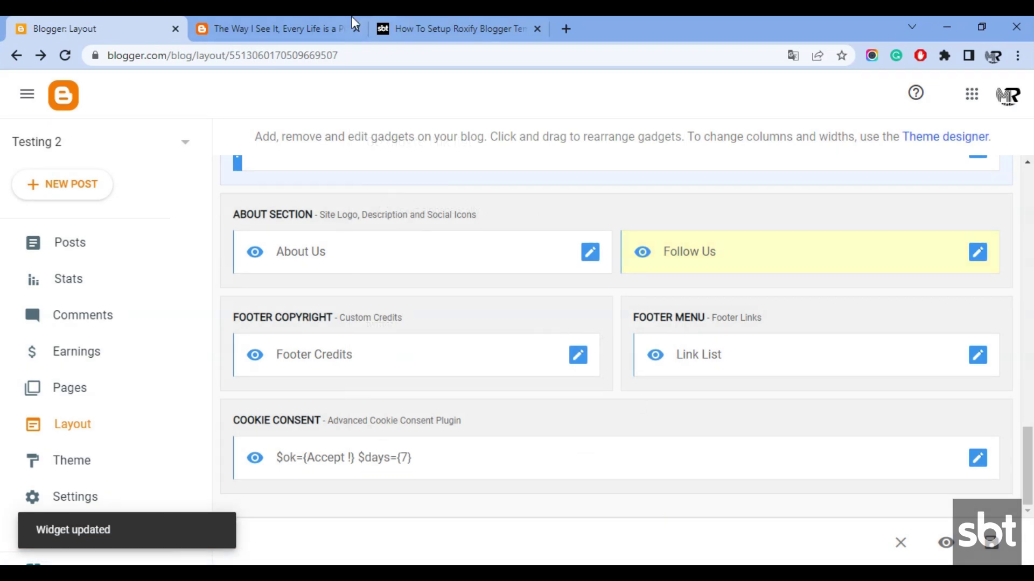
left_click(316, 17)
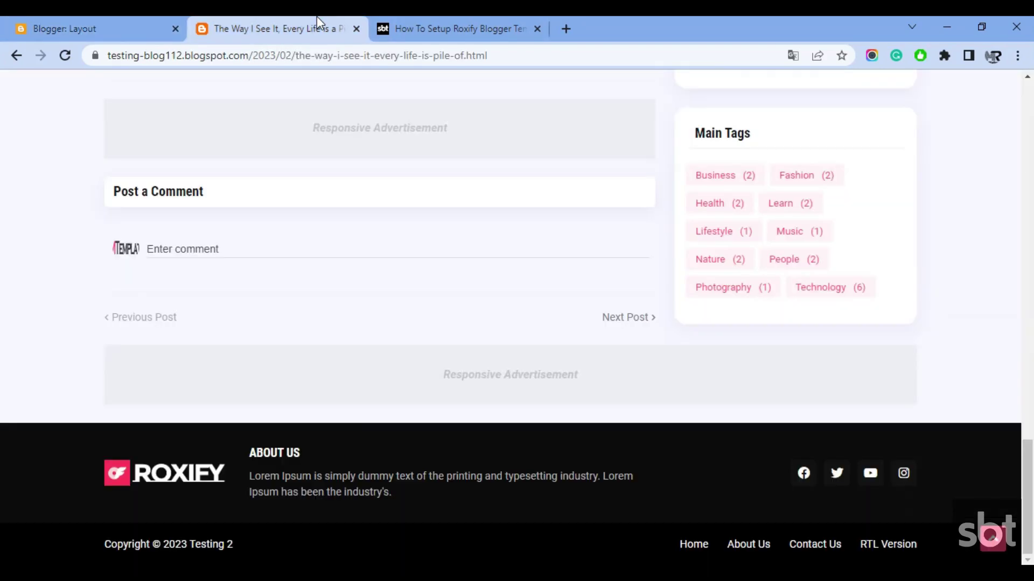
- Read the guide's Follow Us link list settings example and continue to the Theme Options section
left_click(457, 17)
scroll(282, 268, "down", 6)
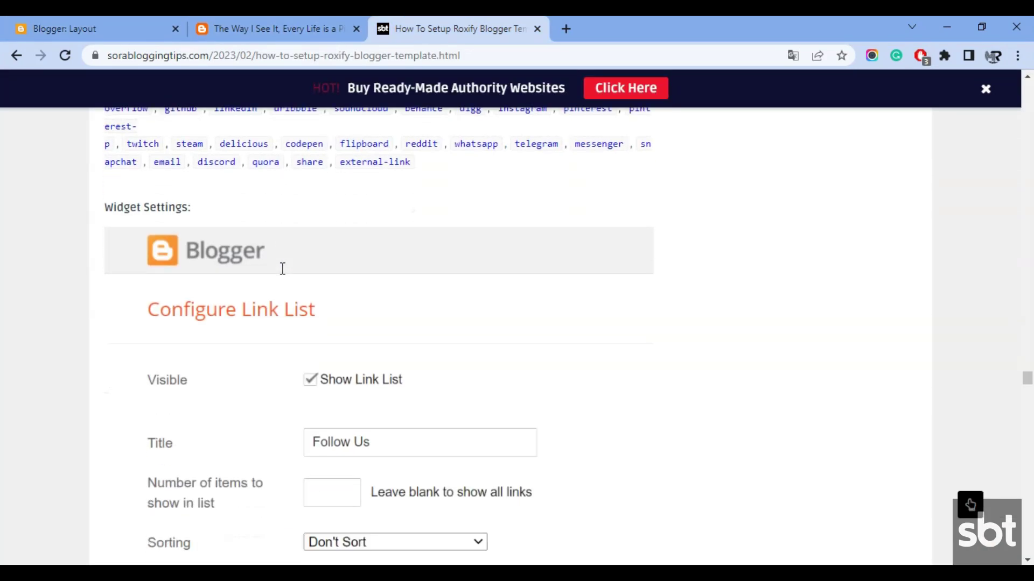
scroll(282, 268, "down", 8)
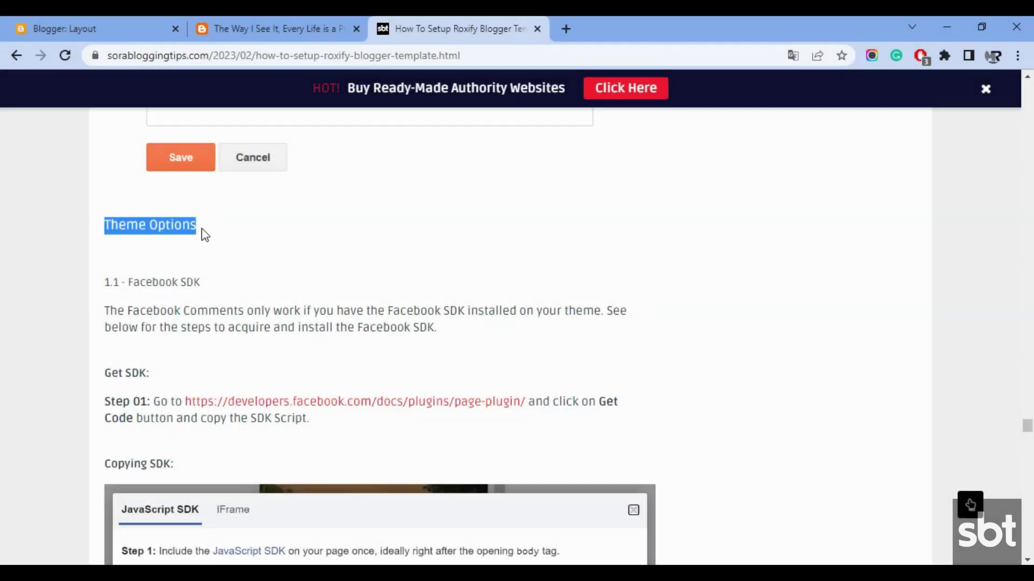
- Read the guide's Facebook SDK section, covering the comments requirement, how to get and copy the SDK script, and the text list settings
left_click_drag(108, 282, 192, 282)
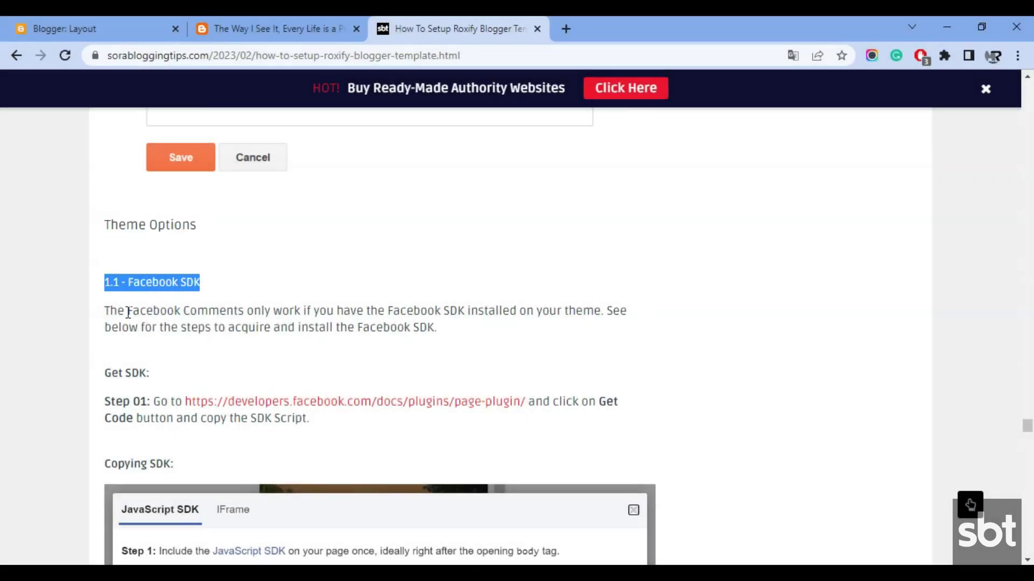
left_click_drag(108, 310, 441, 334)
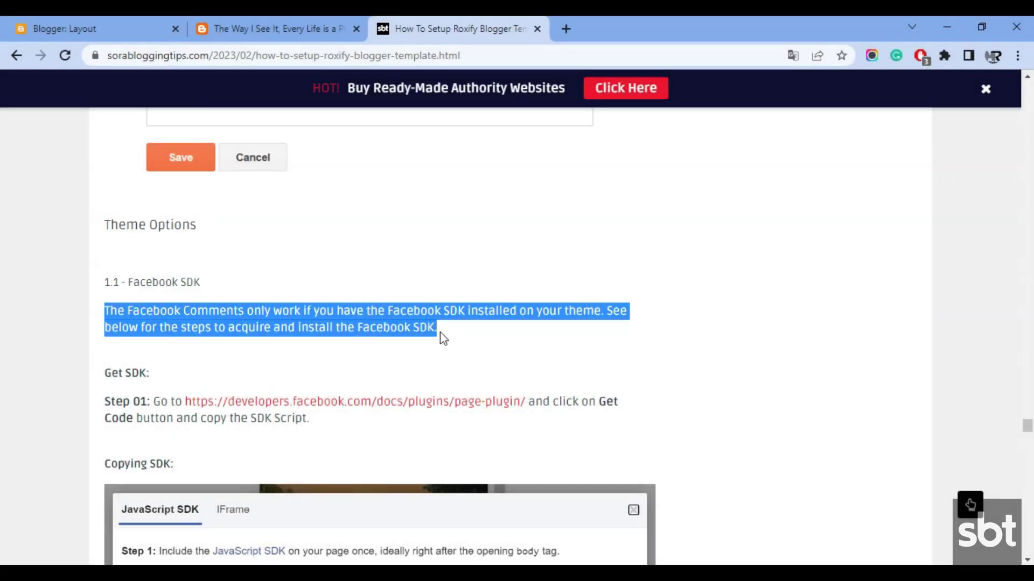
scroll(265, 362, "down", 1)
scroll(265, 362, "down", 2)
left_click_drag(109, 224, 142, 221)
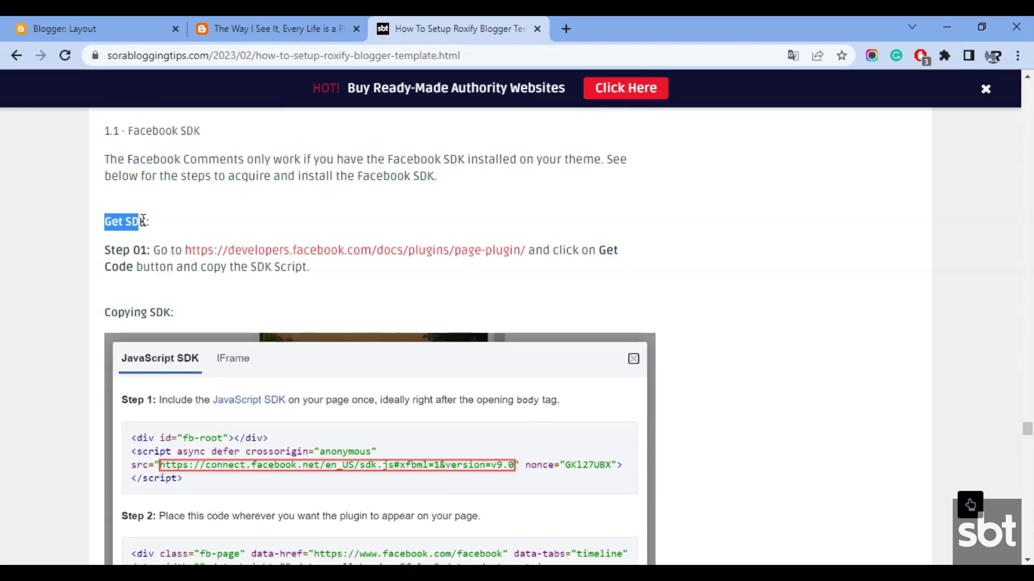
left_click_drag(106, 252, 342, 283)
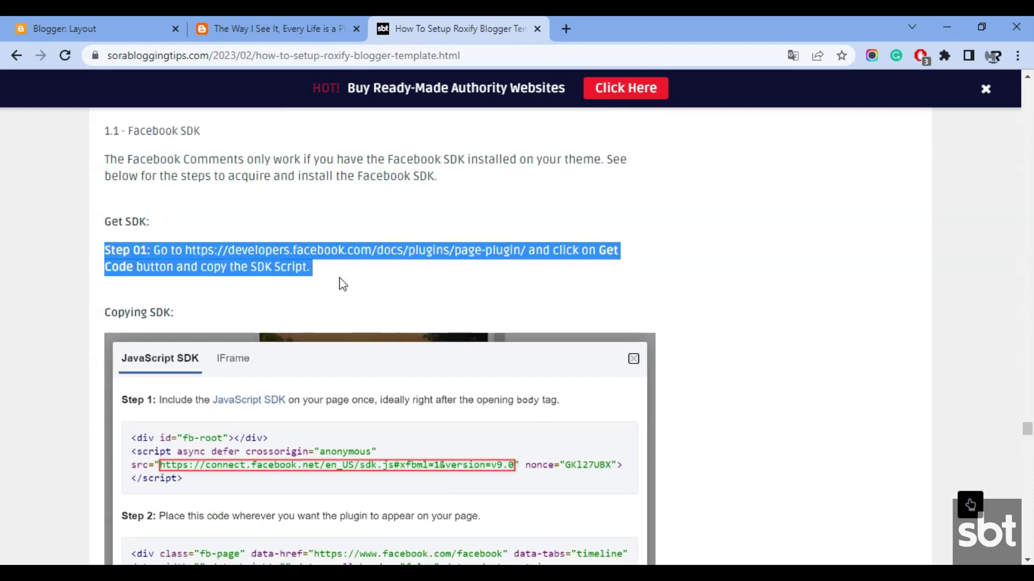
scroll(343, 284, "down", 12)
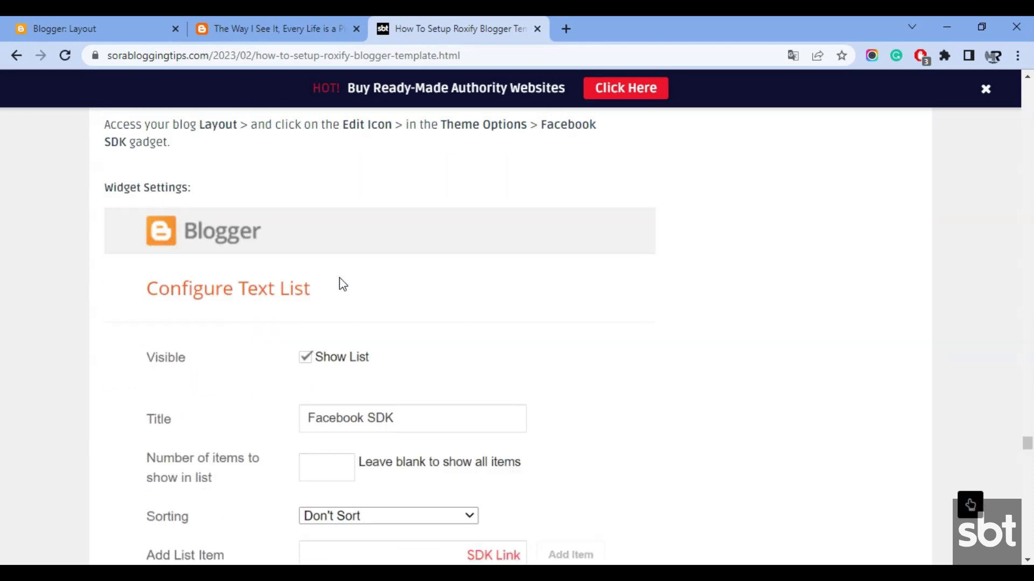
scroll(343, 284, "up", 1)
scroll(321, 417, "down", 8)
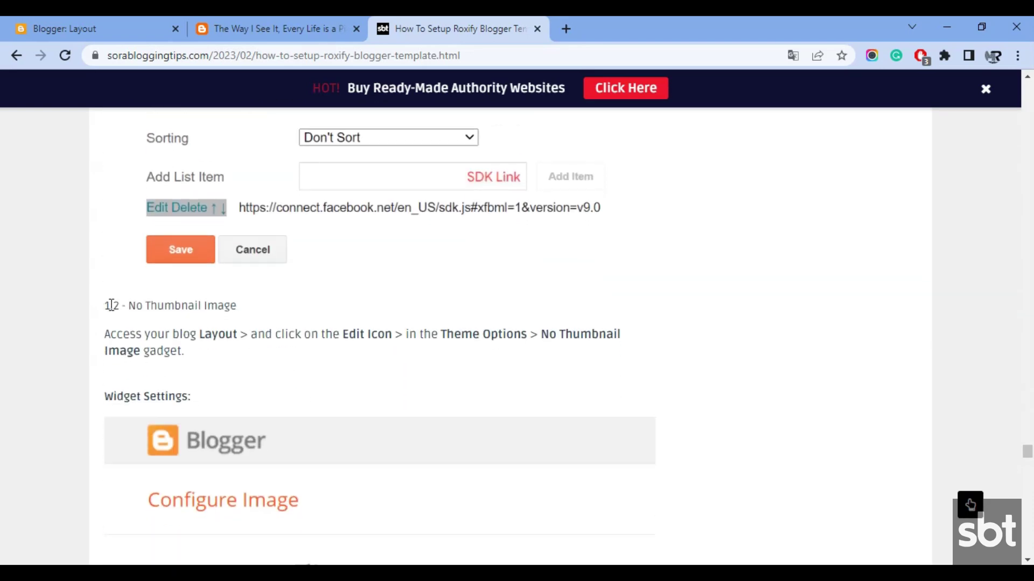
- Read the guide's No Thumbnail Image section, including the gadget's layout location and its image settings example
left_click_drag(107, 306, 246, 311)
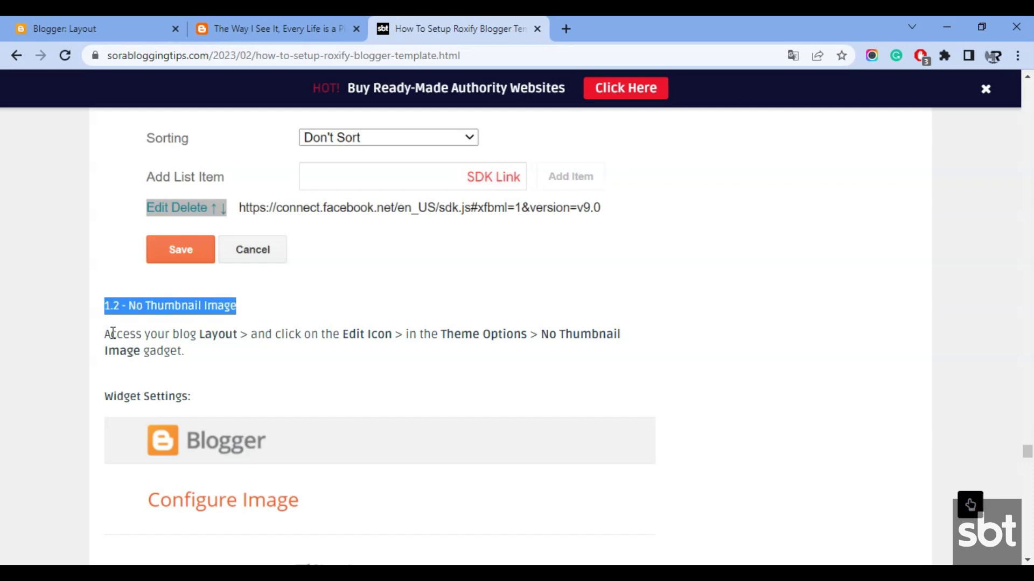
left_click_drag(104, 334, 203, 369)
scroll(222, 374, "down", 8)
scroll(224, 374, "down", 2)
scroll(366, 377, "down", 7)
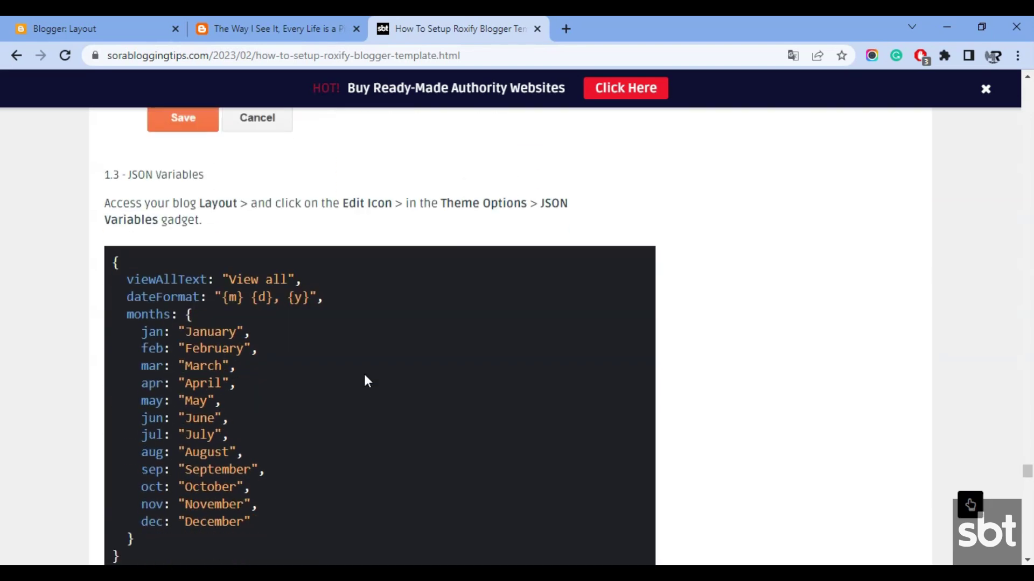
- Read the guide's JSON Variables section, covering the layout instruction, the code, the default values and the HTML/JavaScript settings example
left_click_drag(106, 166, 231, 174)
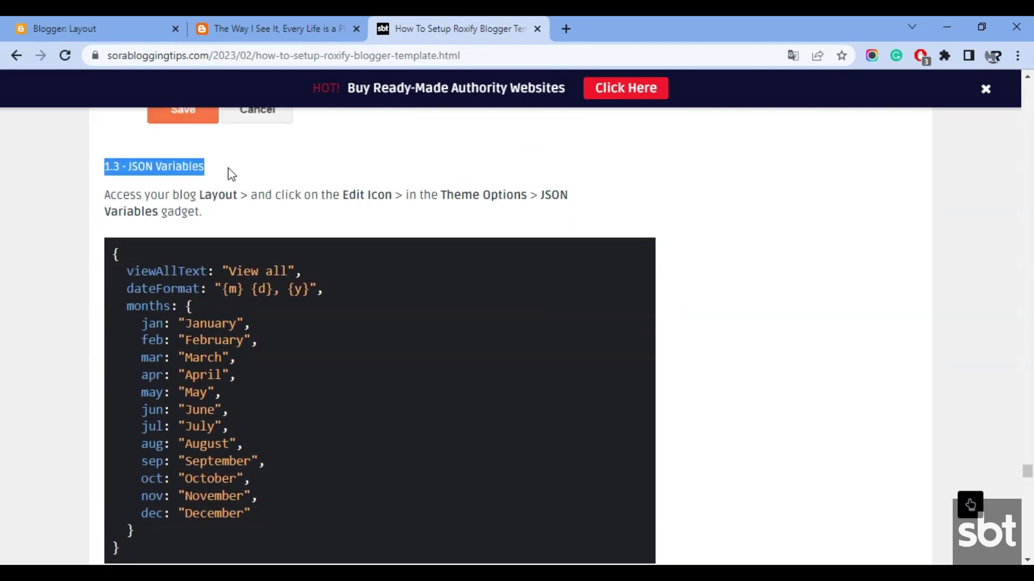
left_click_drag(106, 197, 208, 217)
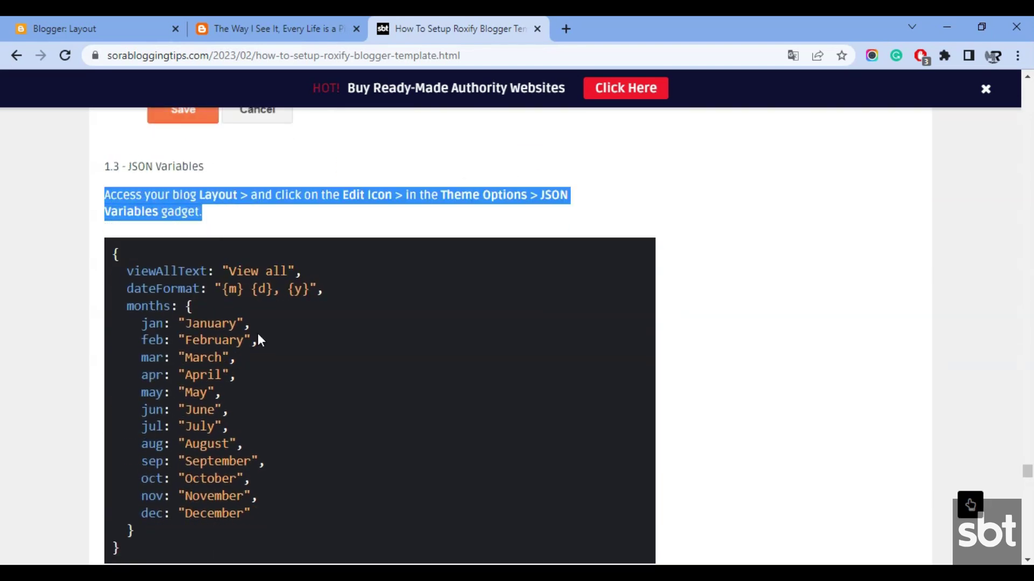
left_click(247, 302)
scroll(273, 370, "down", 6)
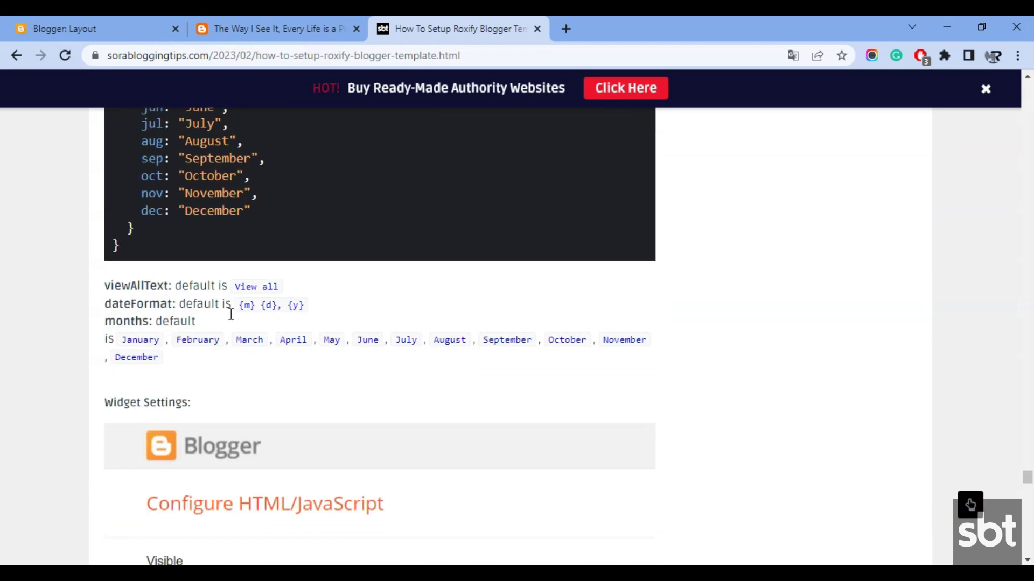
scroll(253, 366, "down", 13)
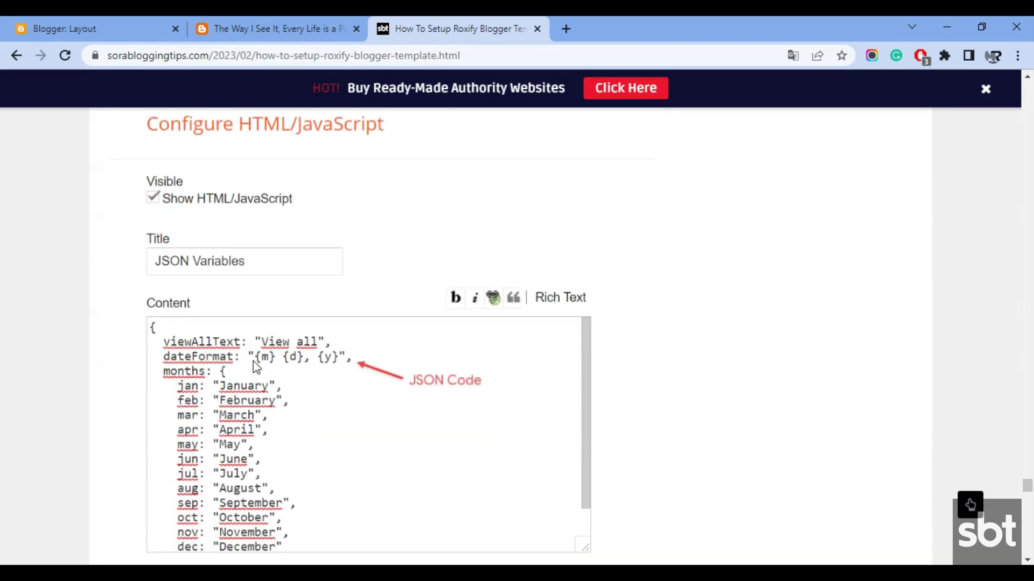
- Review the SDK link in the Facebook SDK gadget under Theme Options in the blog's layout and save the gadget
left_click(81, 30)
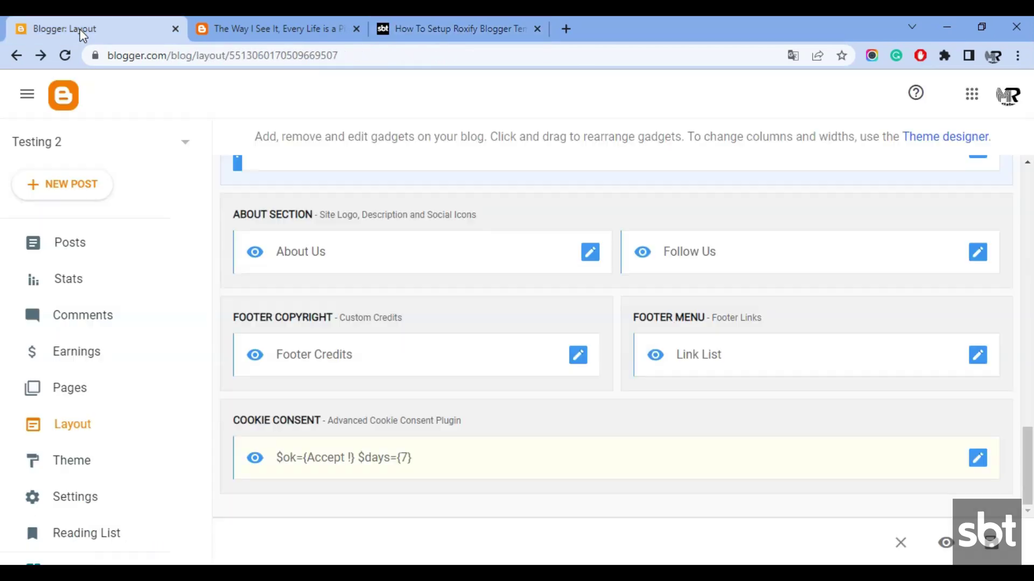
scroll(670, 243, "up", 5)
scroll(674, 277, "up", 10)
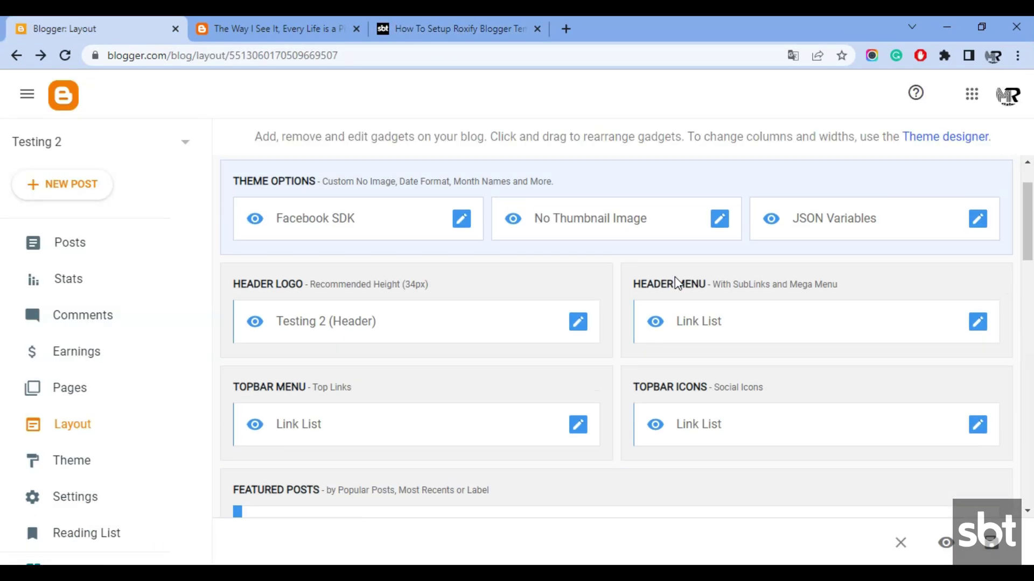
left_click(461, 287)
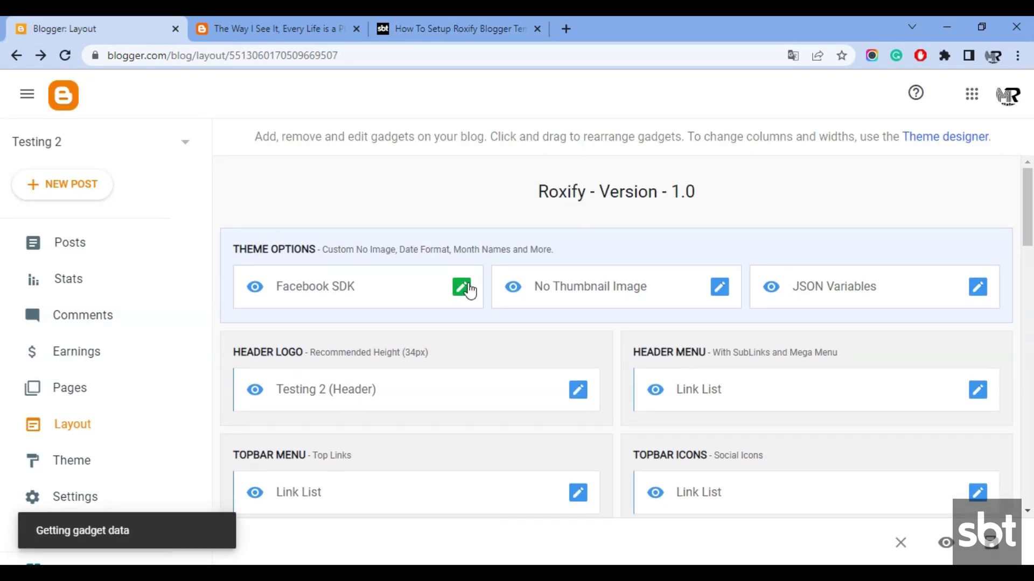
scroll(467, 355, "down", 1)
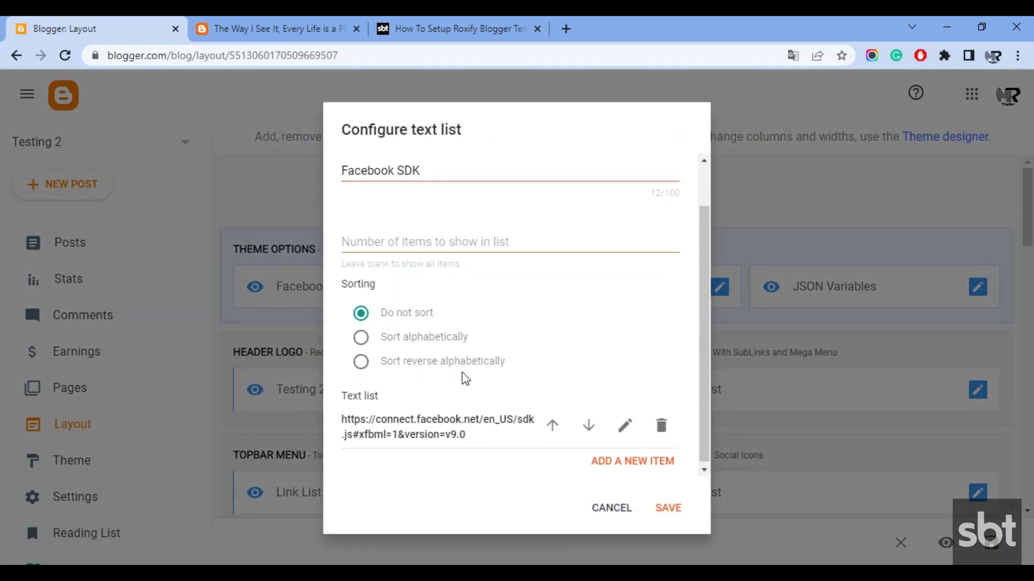
left_click(666, 517)
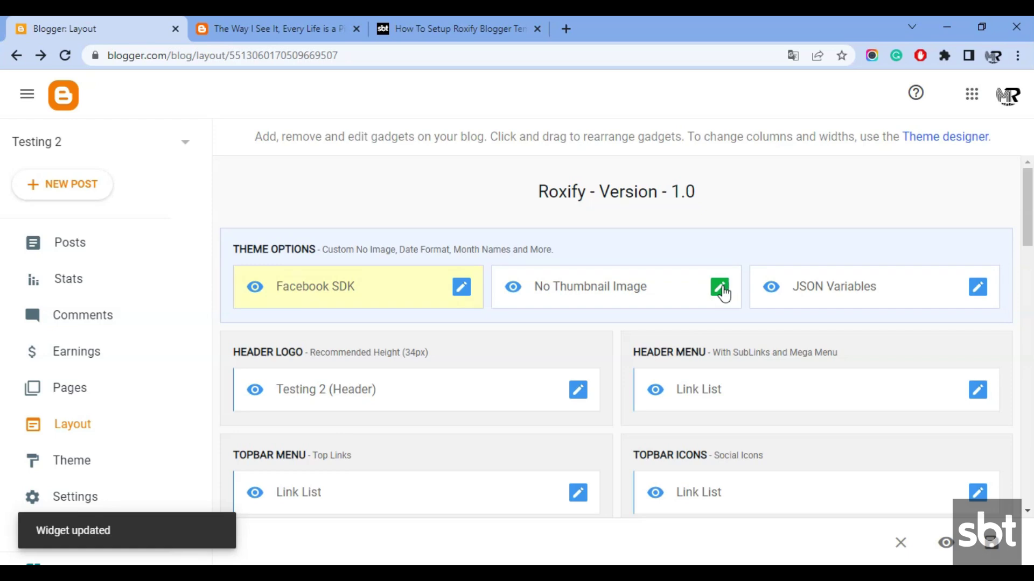
- Open and save the No Thumbnail Image and JSON Variables gadgets under Theme Options
left_click(720, 288)
scroll(579, 346, "down", 4)
left_click(667, 516)
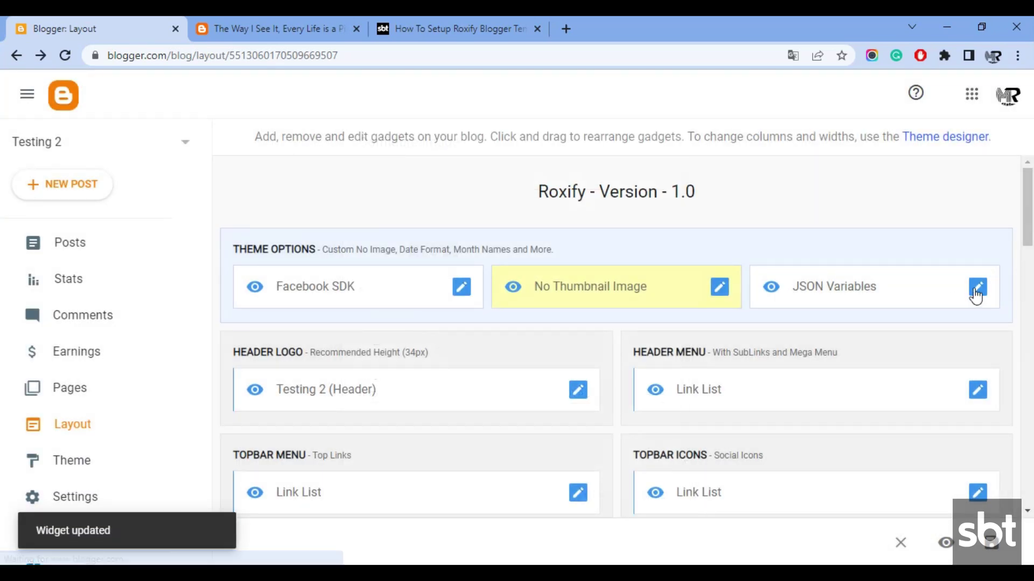
left_click(977, 287)
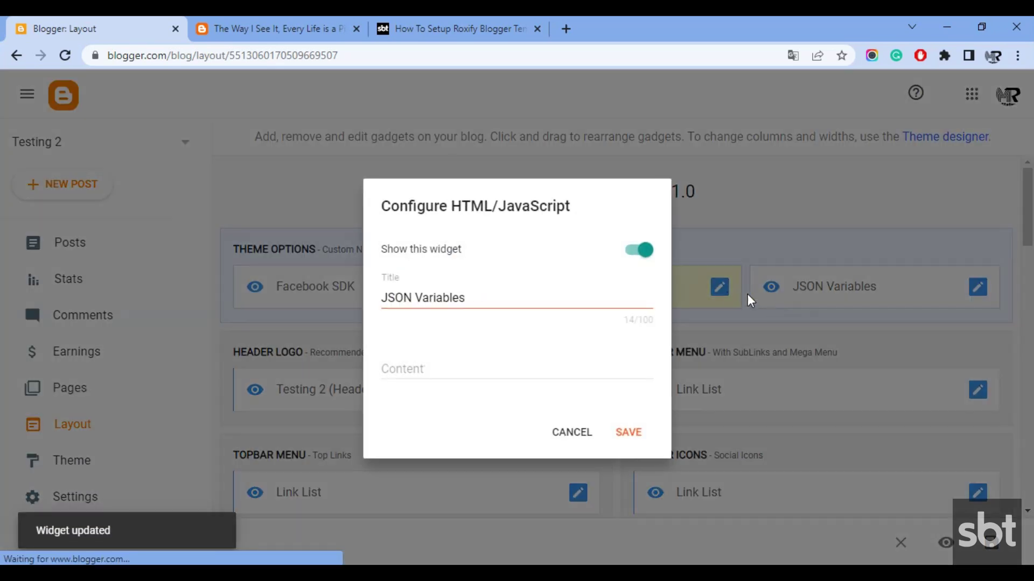
left_click(623, 436)
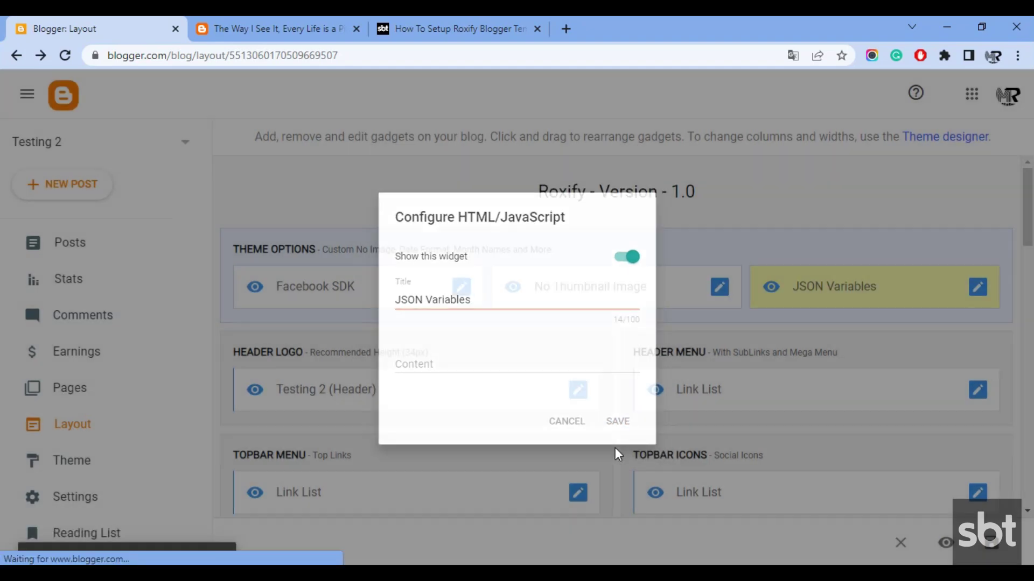